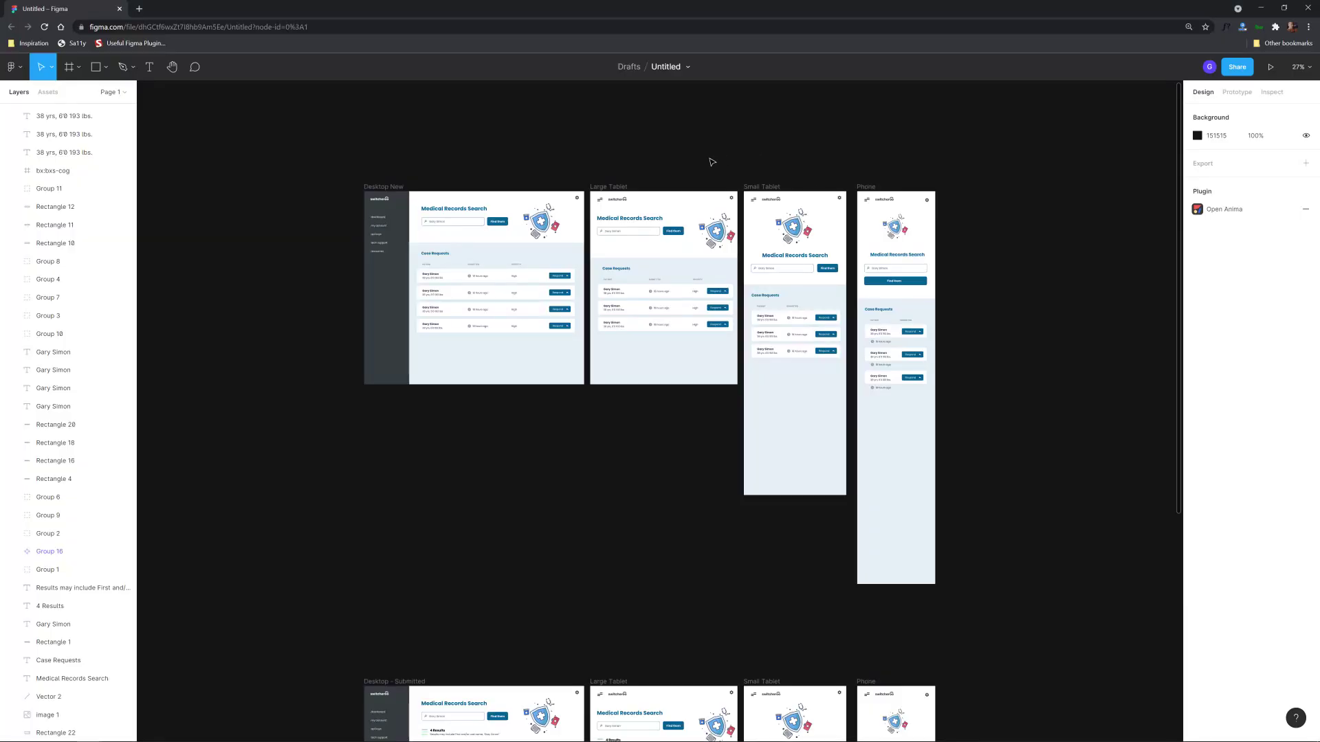
scroll(849, 302, "down", 3)
scroll(849, 303, "up", 2)
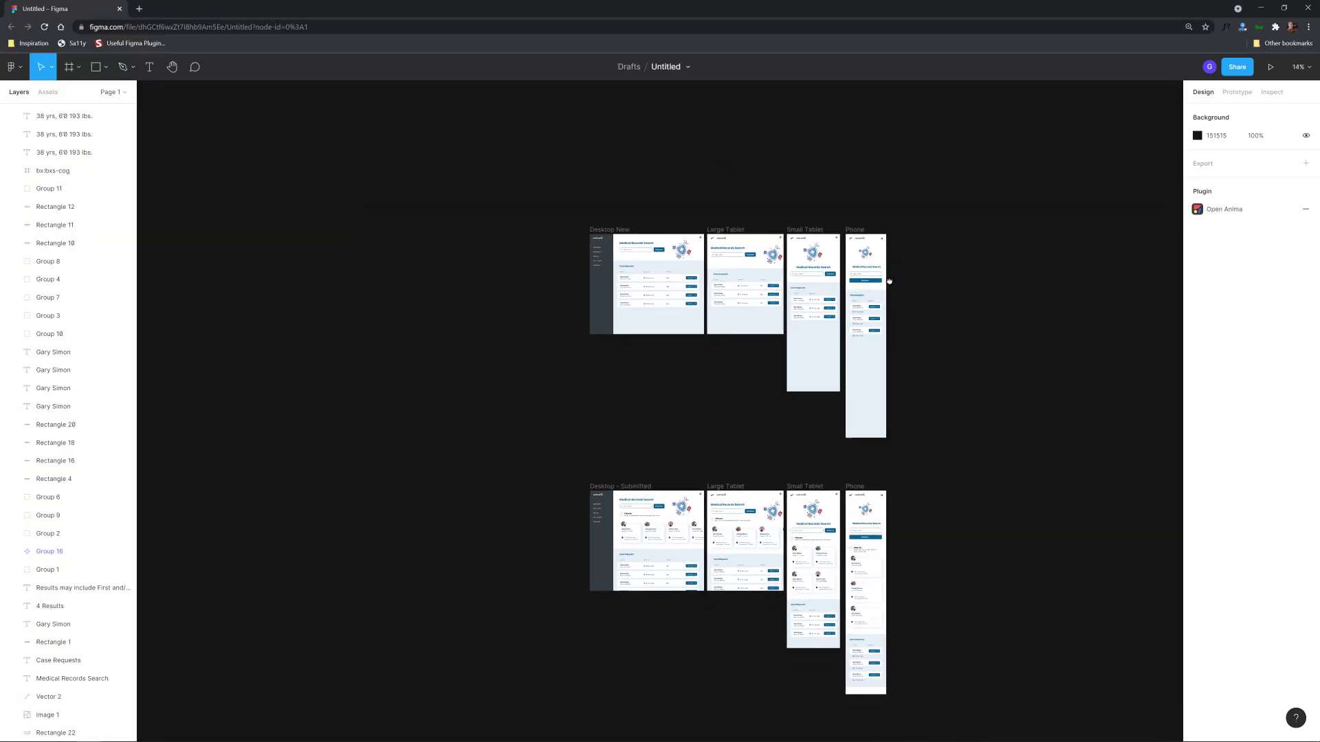
scroll(687, 241, "down", 2)
left_click_drag(621, 221, 946, 612)
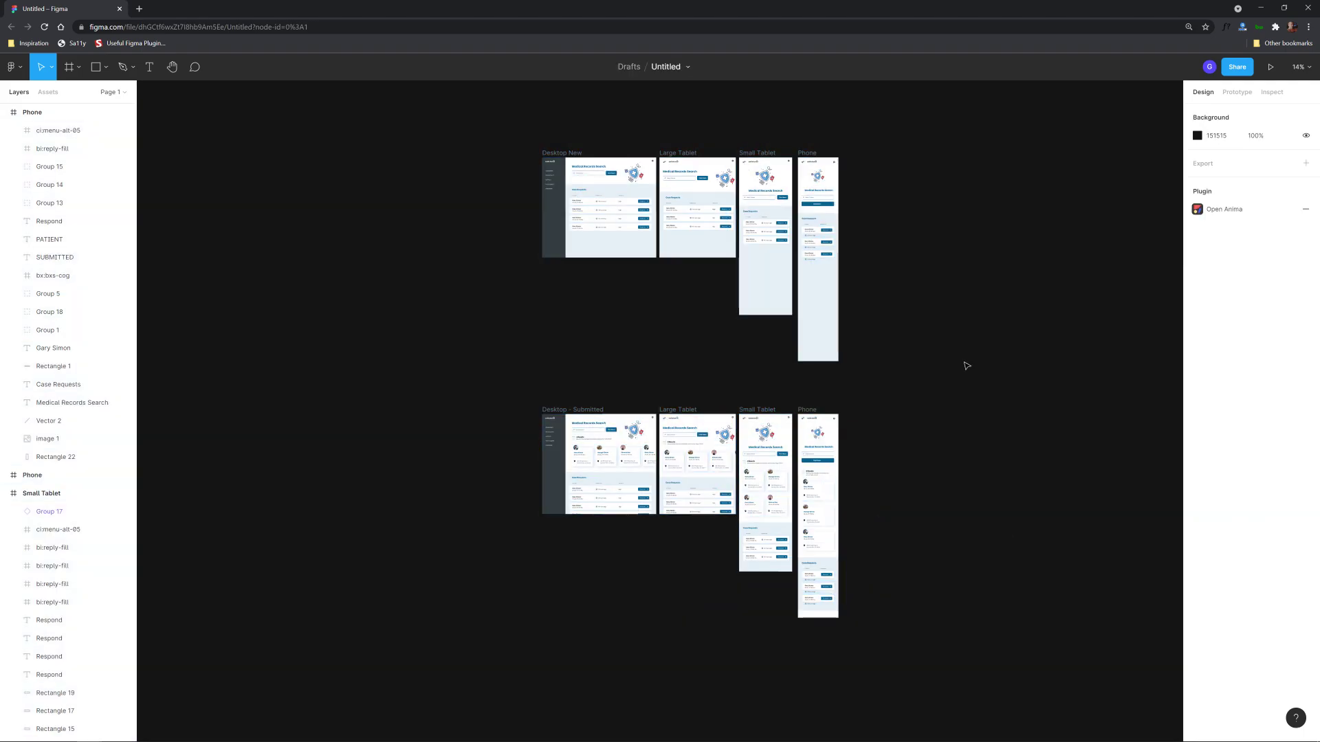
left_click_drag(489, 138, 913, 365)
left_click(782, 402)
left_click_drag(467, 400, 930, 628)
left_click(854, 415)
scroll(682, 441, "up", 10)
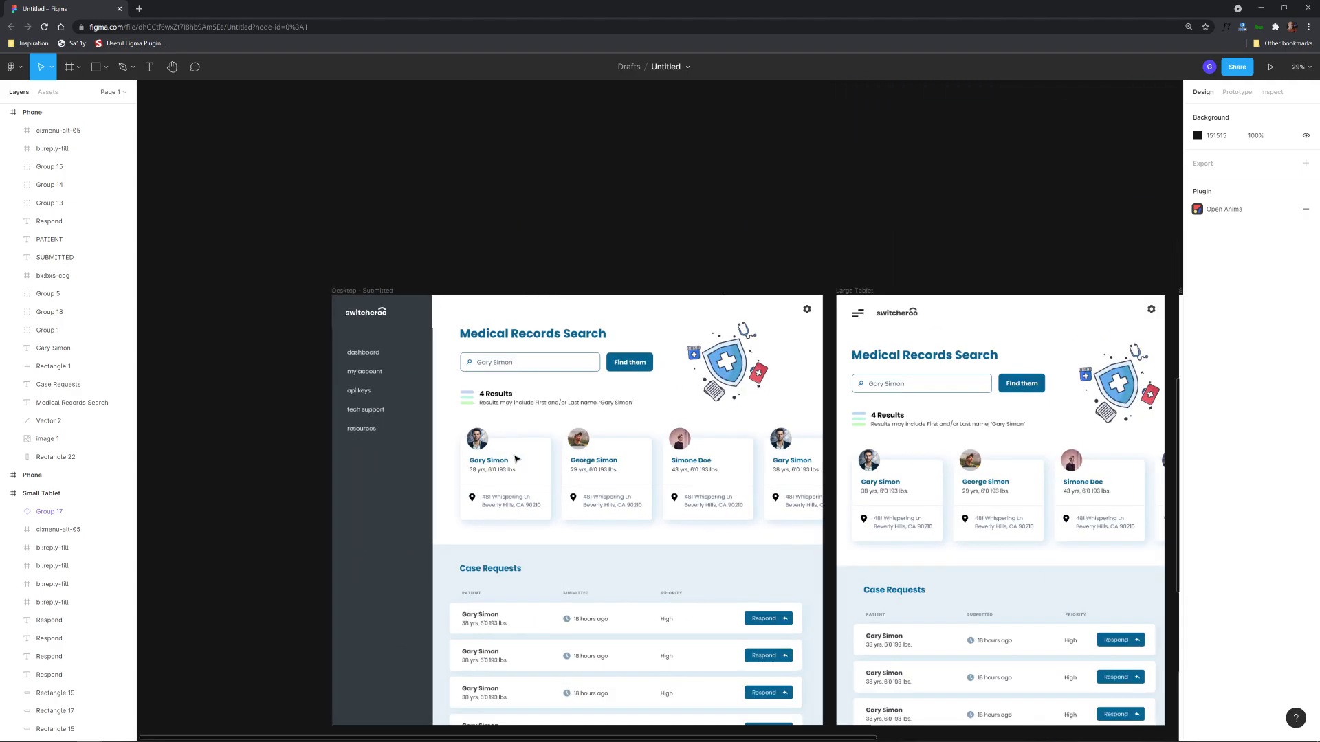
scroll(516, 459, "down", 5)
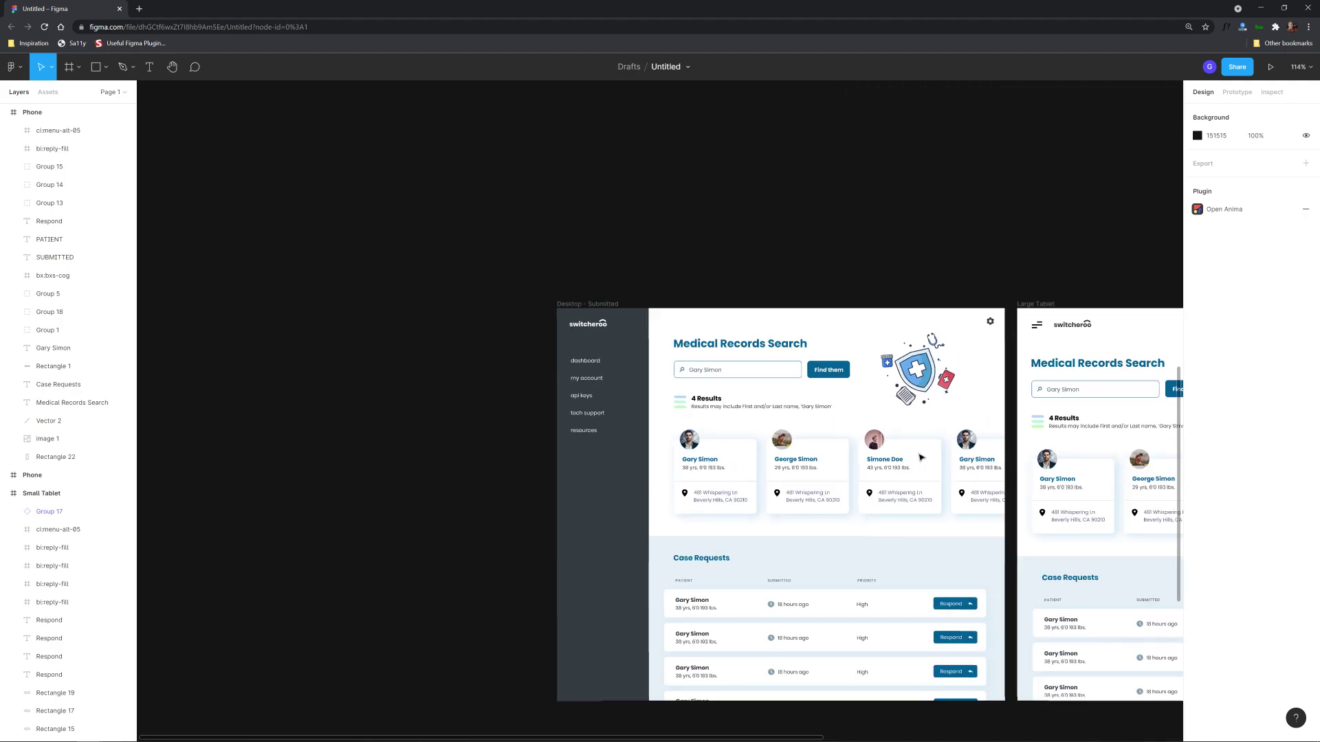
left_click_drag(815, 248, 754, 592)
scroll(754, 591, "down", 5)
scroll(774, 462, "up", 5)
scroll(760, 507, "up", 5)
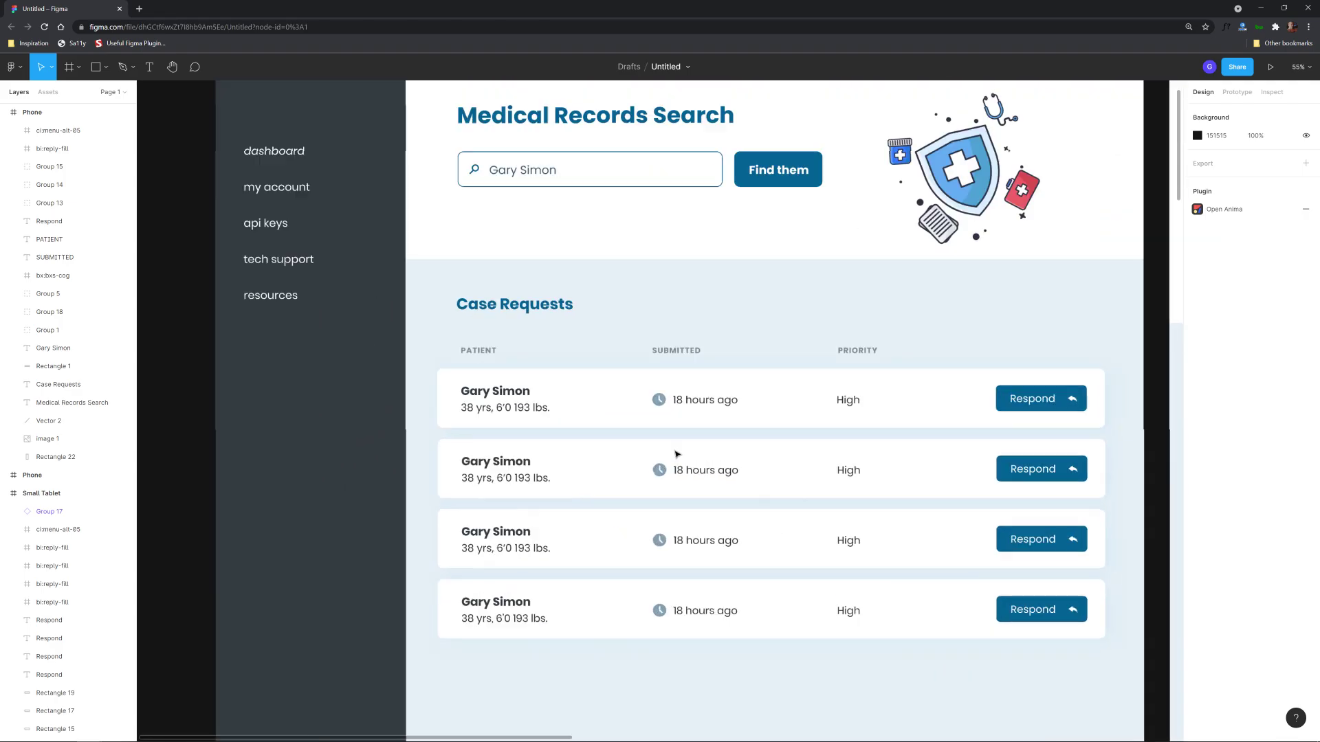
scroll(736, 342, "down", 2)
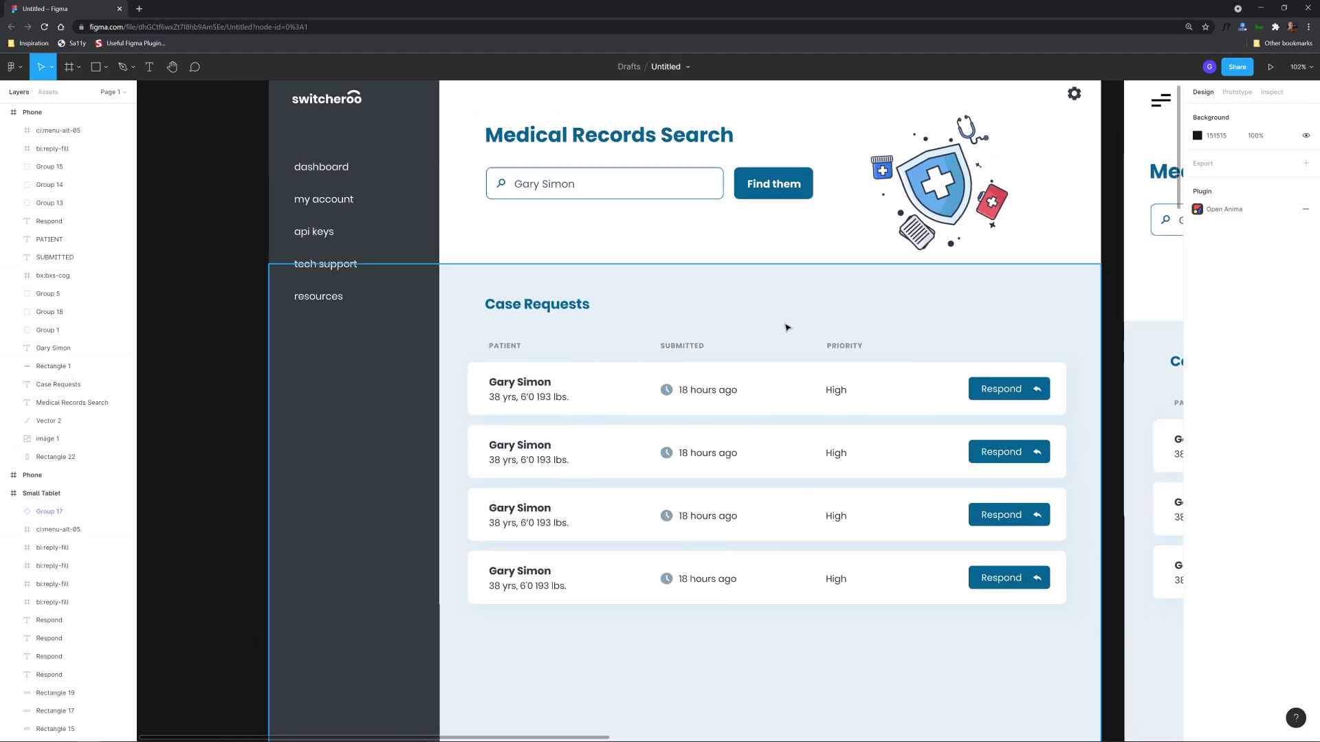
scroll(756, 332, "down", 1)
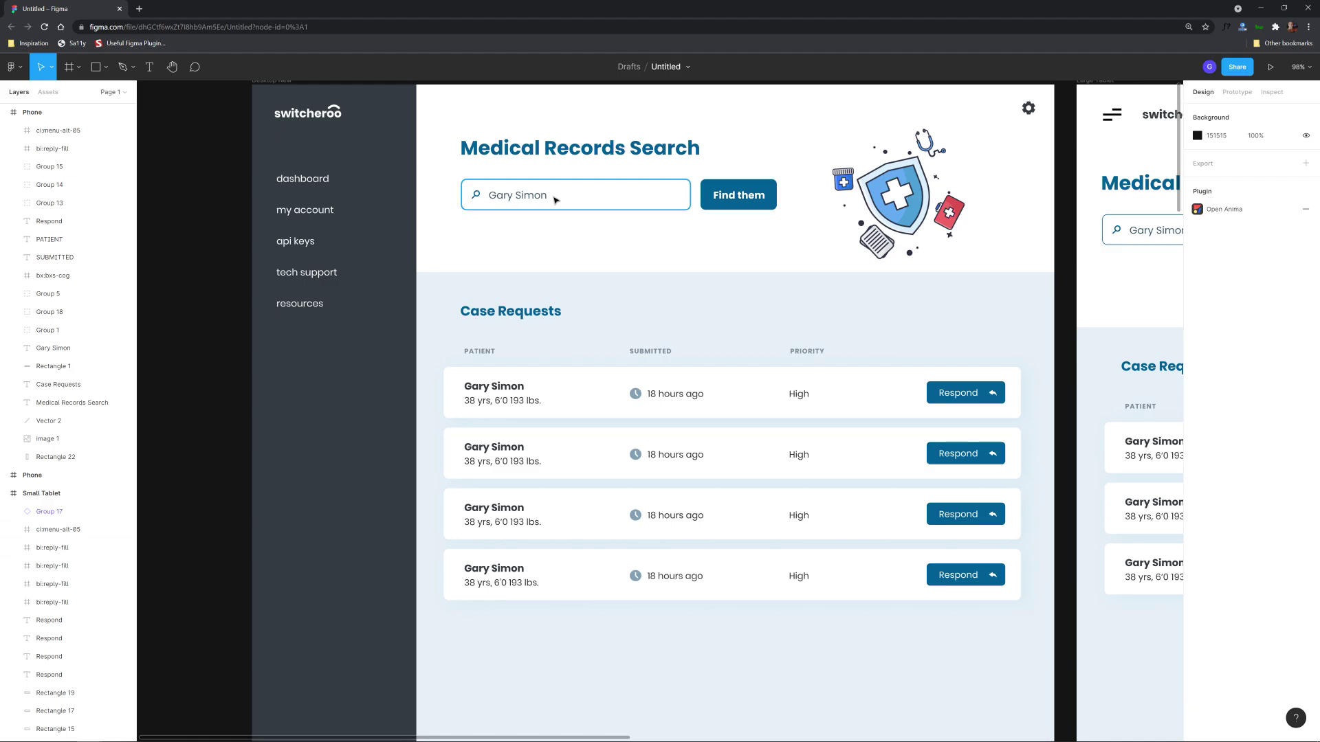
scroll(922, 427, "down", 8)
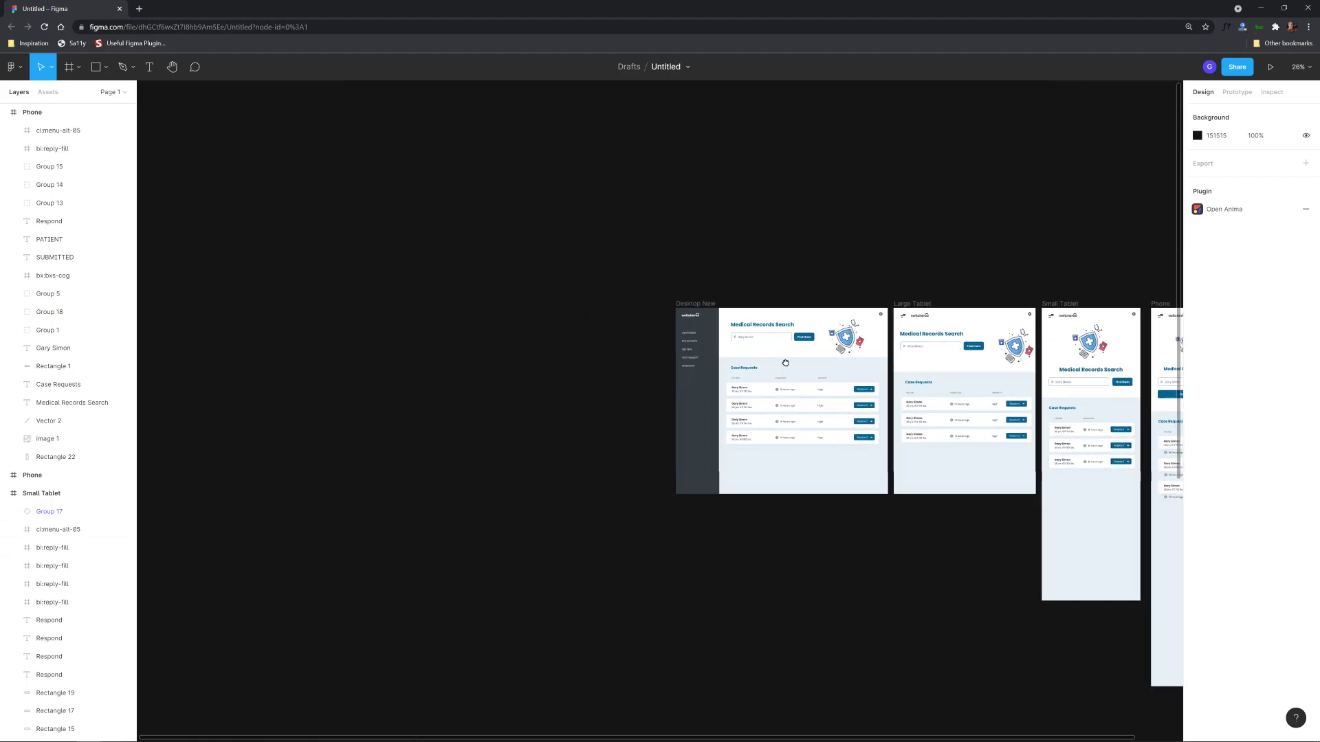
scroll(922, 584, "down", 4)
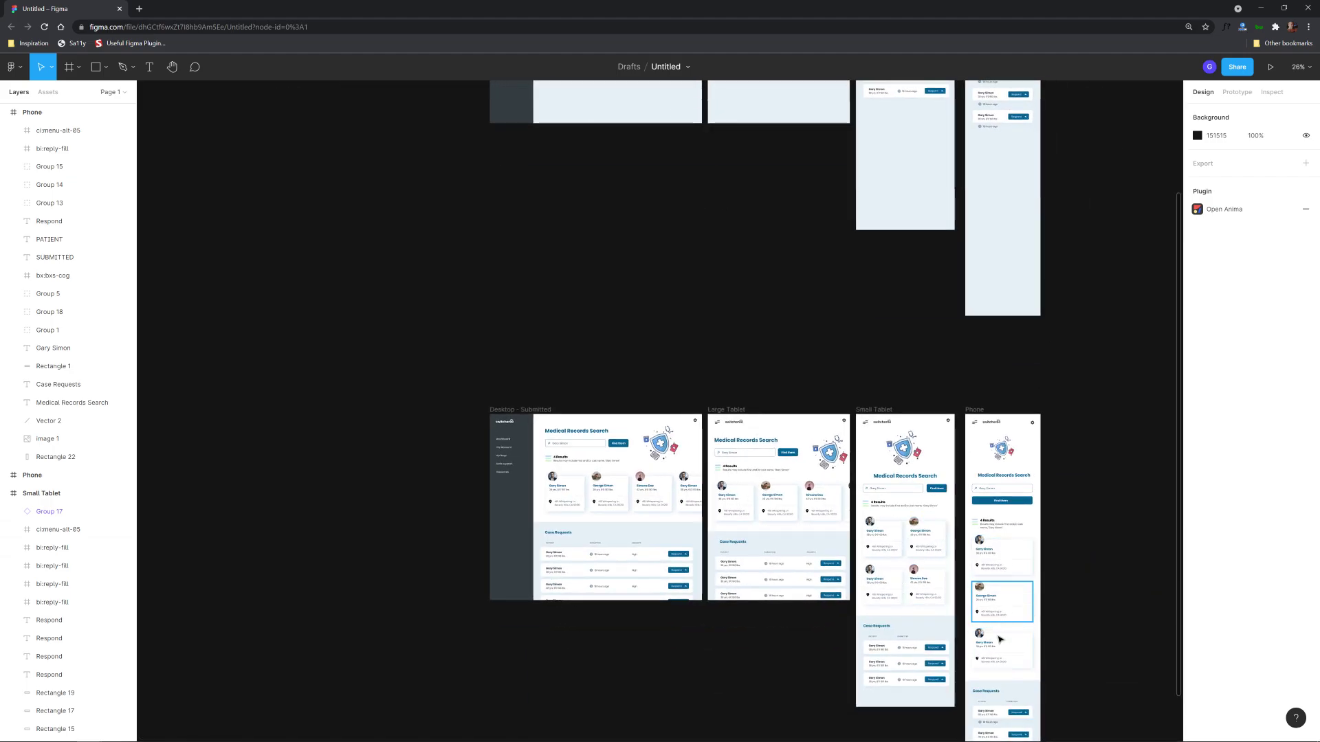
scroll(749, 337, "up", 4)
left_click_drag(749, 336, 740, 451)
scroll(687, 466, "up", 3)
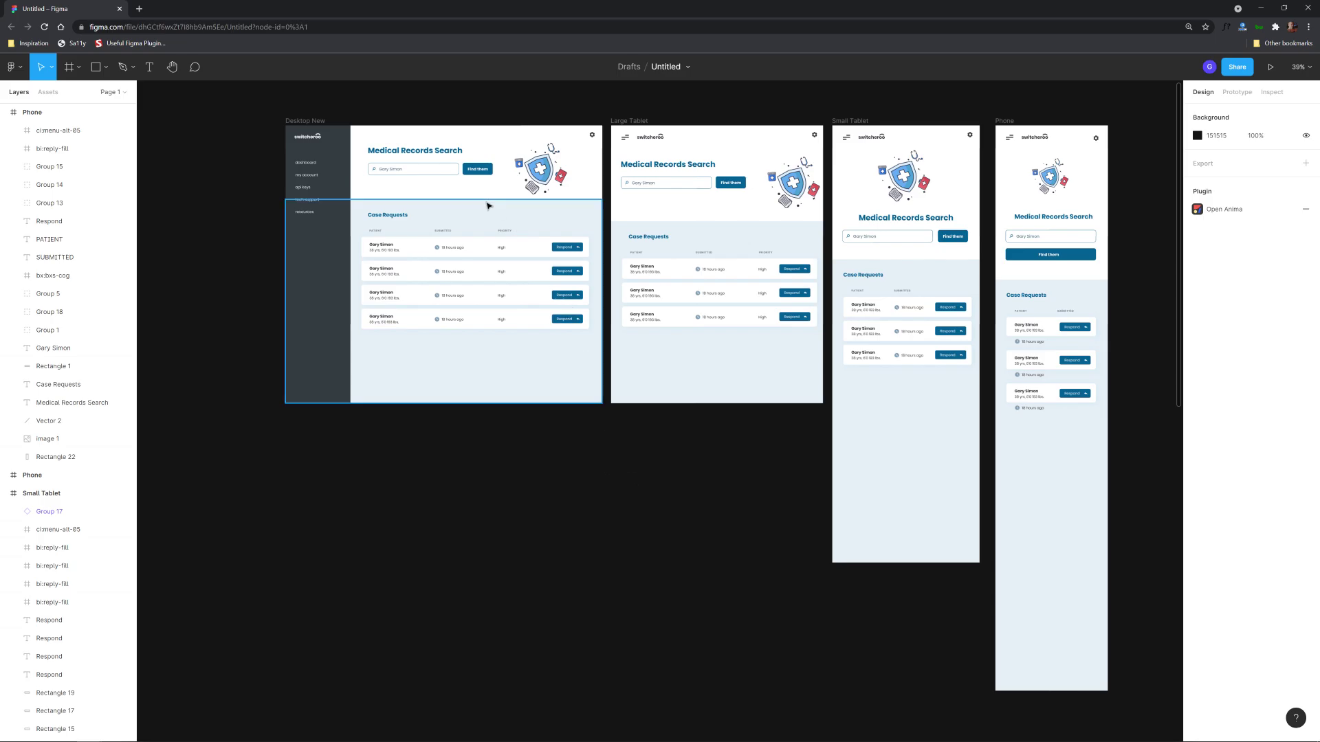
scroll(512, 185, "up", 10)
scroll(562, 186, "up", 5)
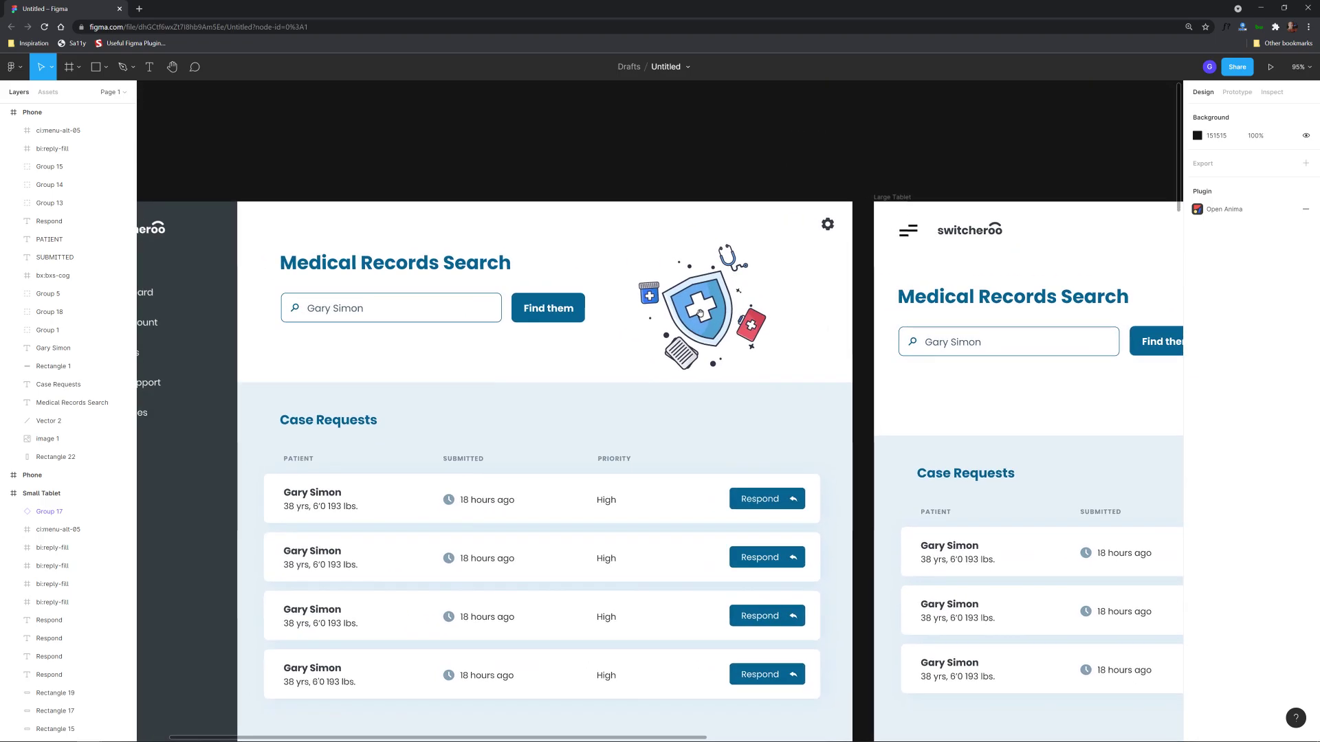
left_click(823, 222)
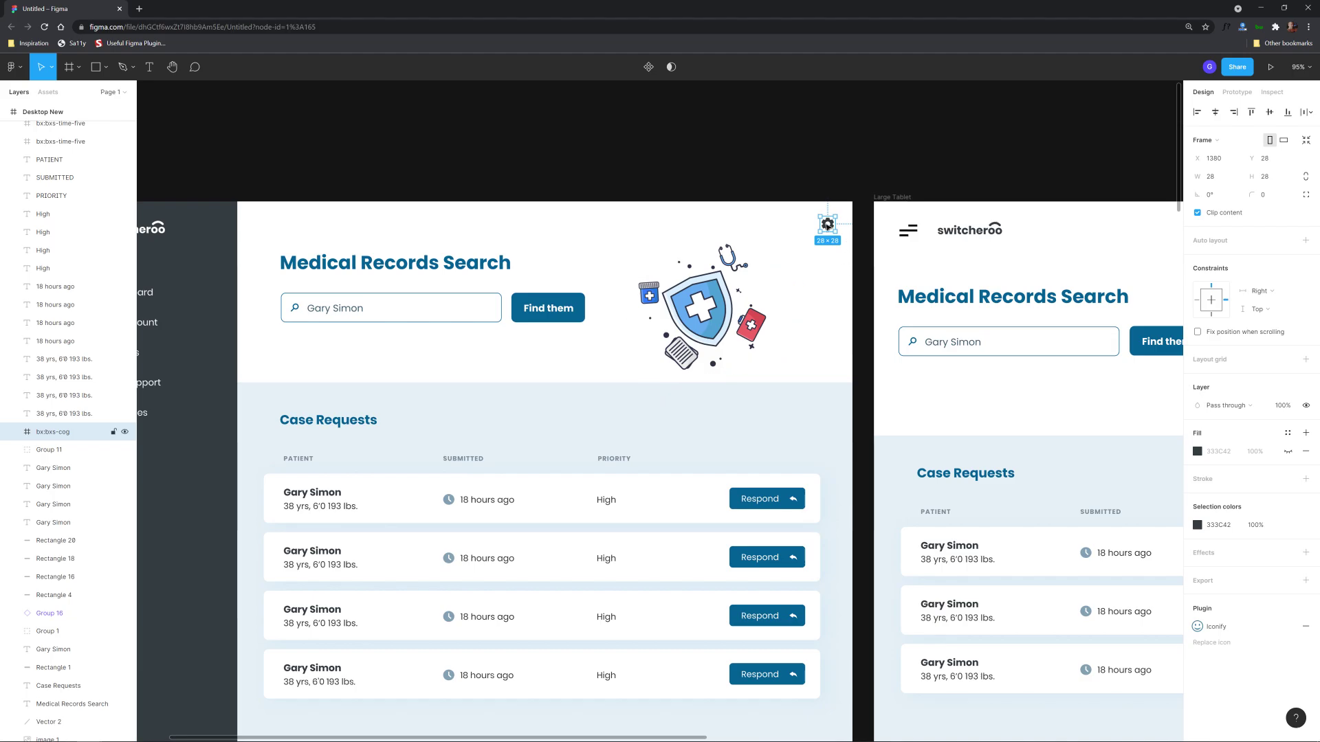
scroll(843, 216, "up", 3)
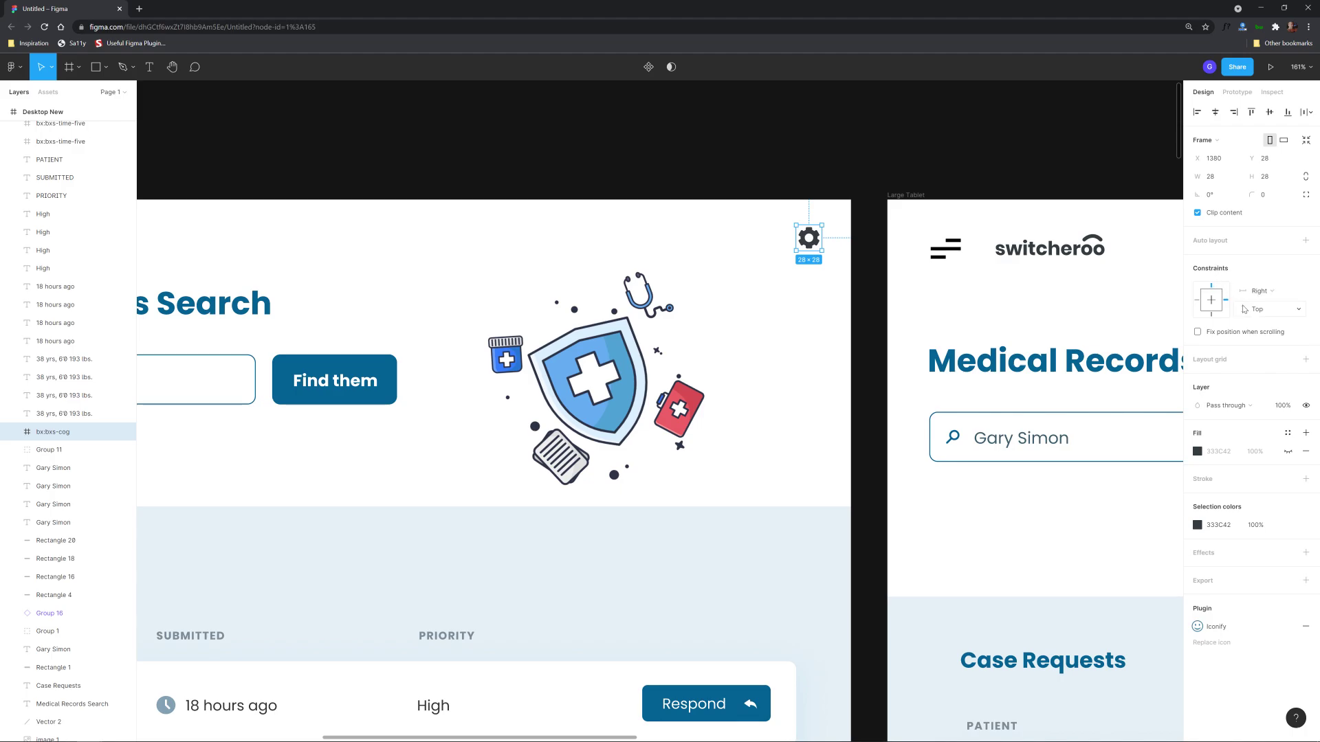
left_click(683, 153)
key("shift+1")
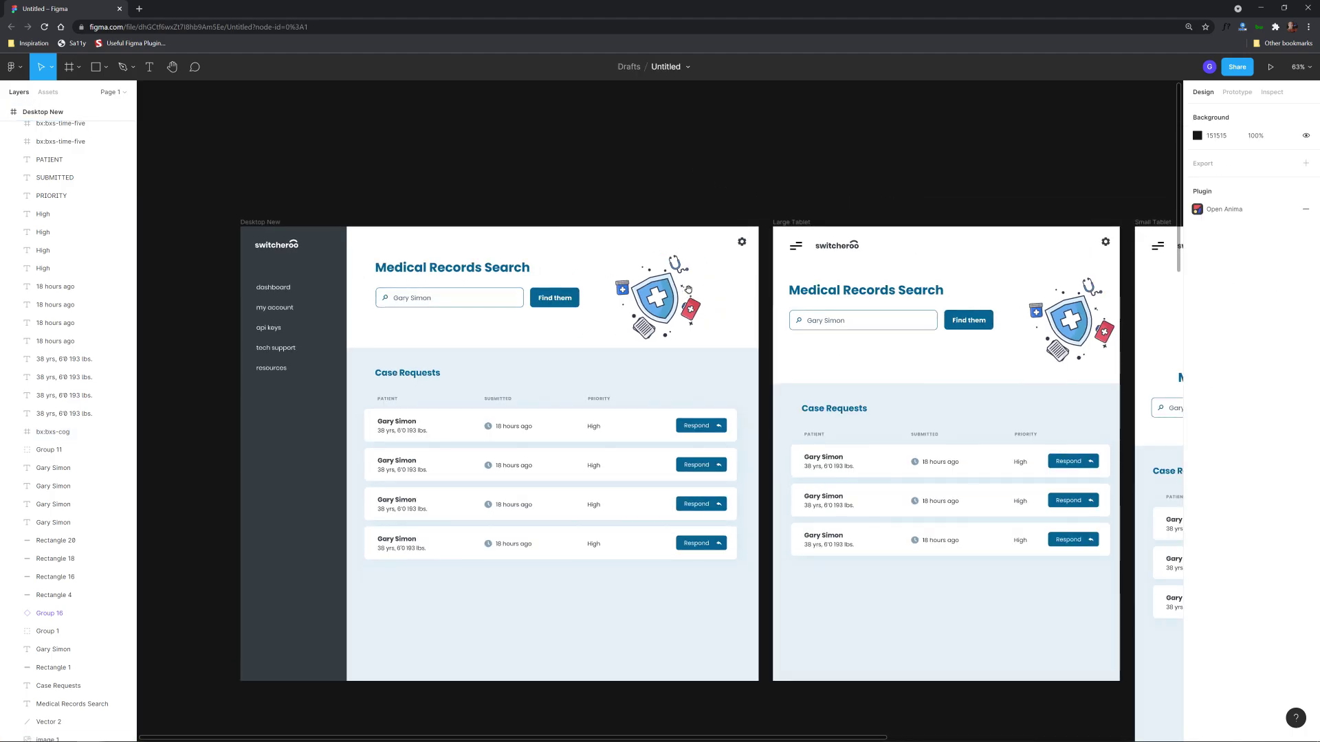
scroll(769, 218, "down", 2)
scroll(851, 200, "right", 2)
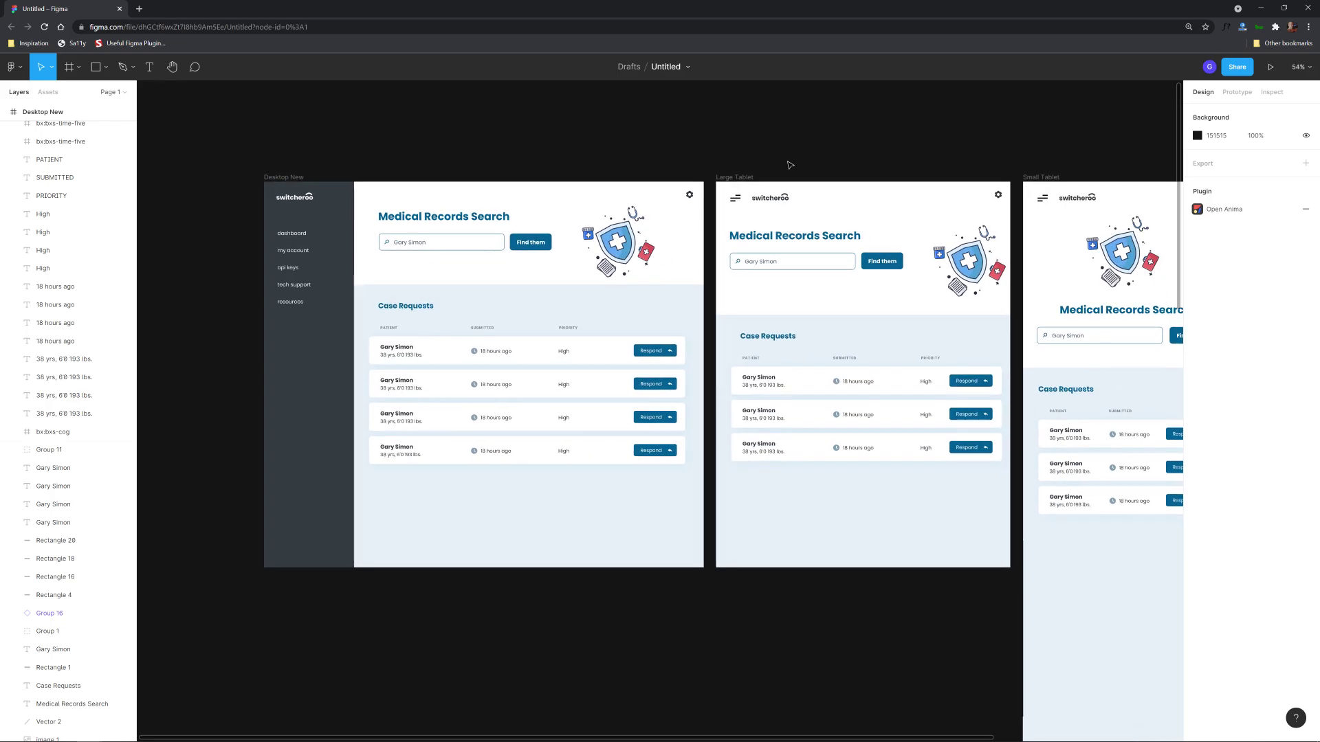
left_click(715, 176)
scroll(944, 195, "down", 5)
scroll(677, 165, "right", 3)
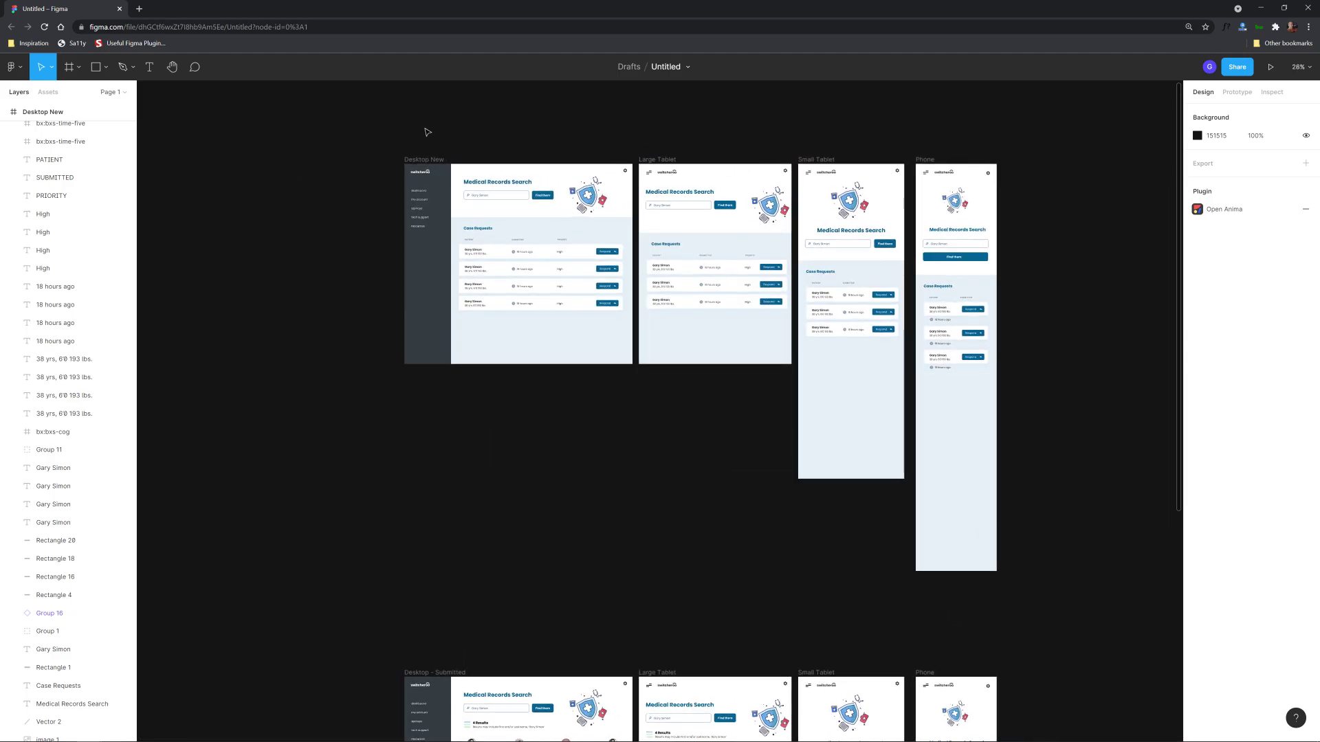
Select the four frames from Desktop New to Phone and launch the Anima plugin on them
left_click_drag(346, 147, 1052, 604)
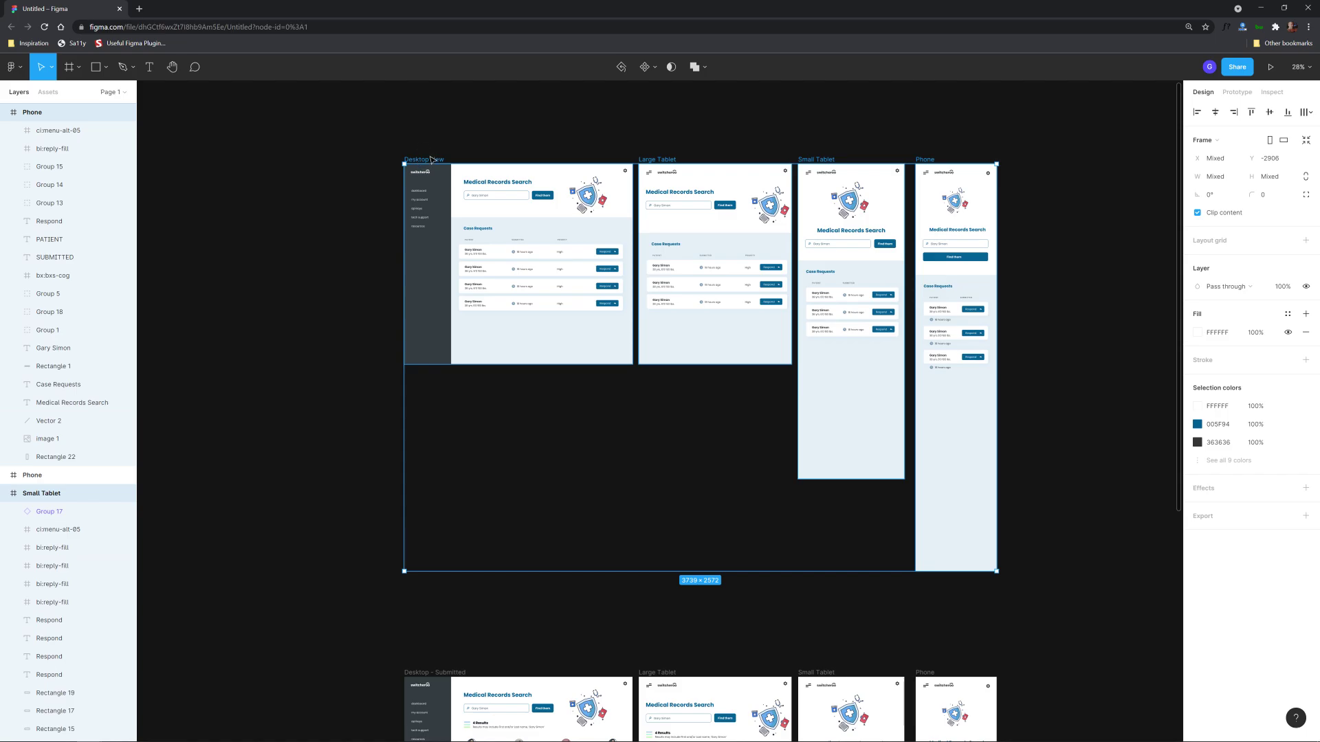
right_click(759, 123)
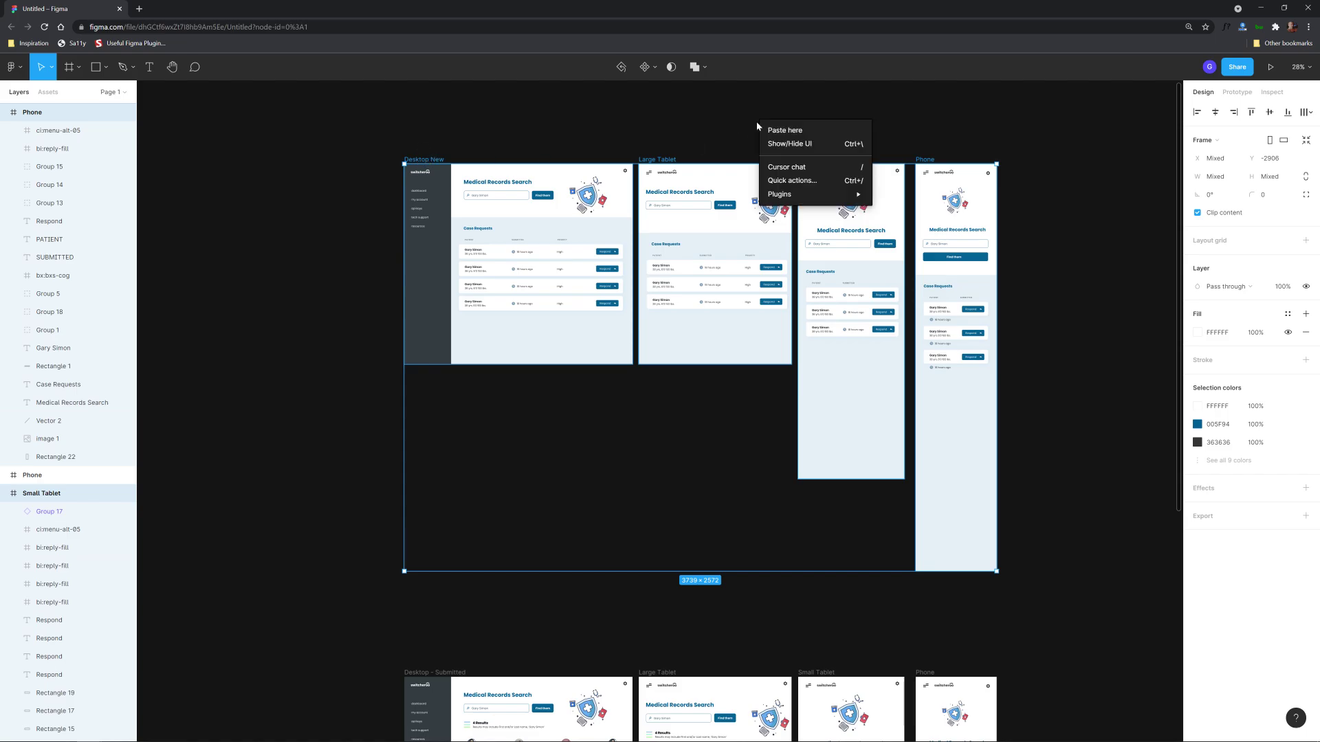
mouse_move(817, 195)
left_click(919, 208)
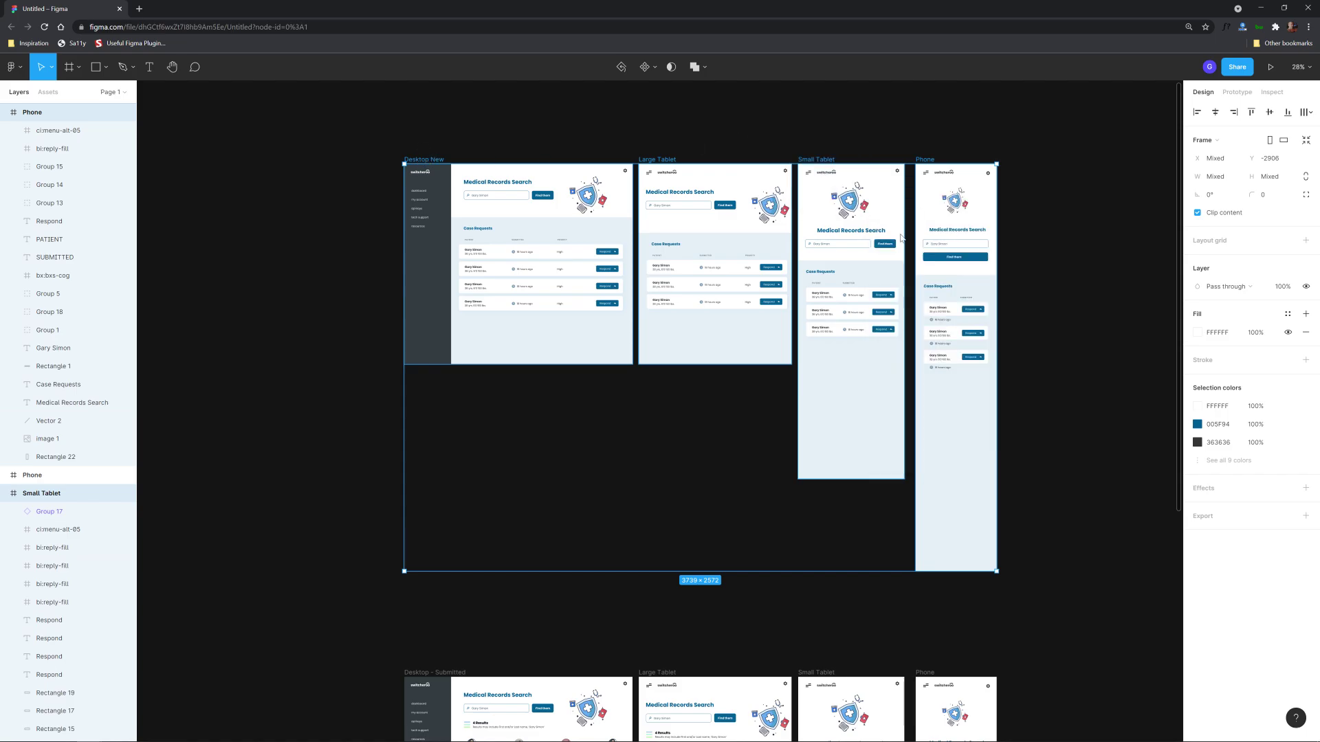
left_click_drag(602, 305, 783, 115)
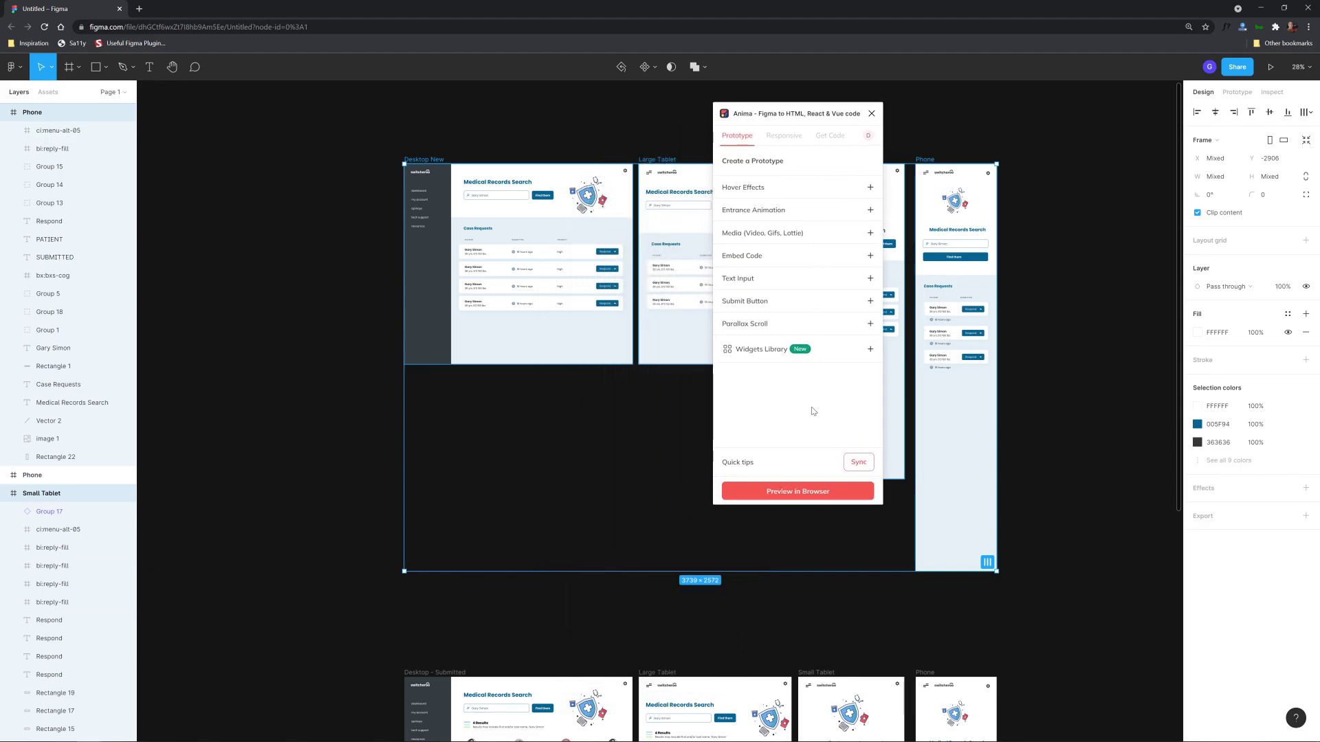
Save the four frames as Anima responsive breakpoints and preview the result in the browser
left_click(789, 141)
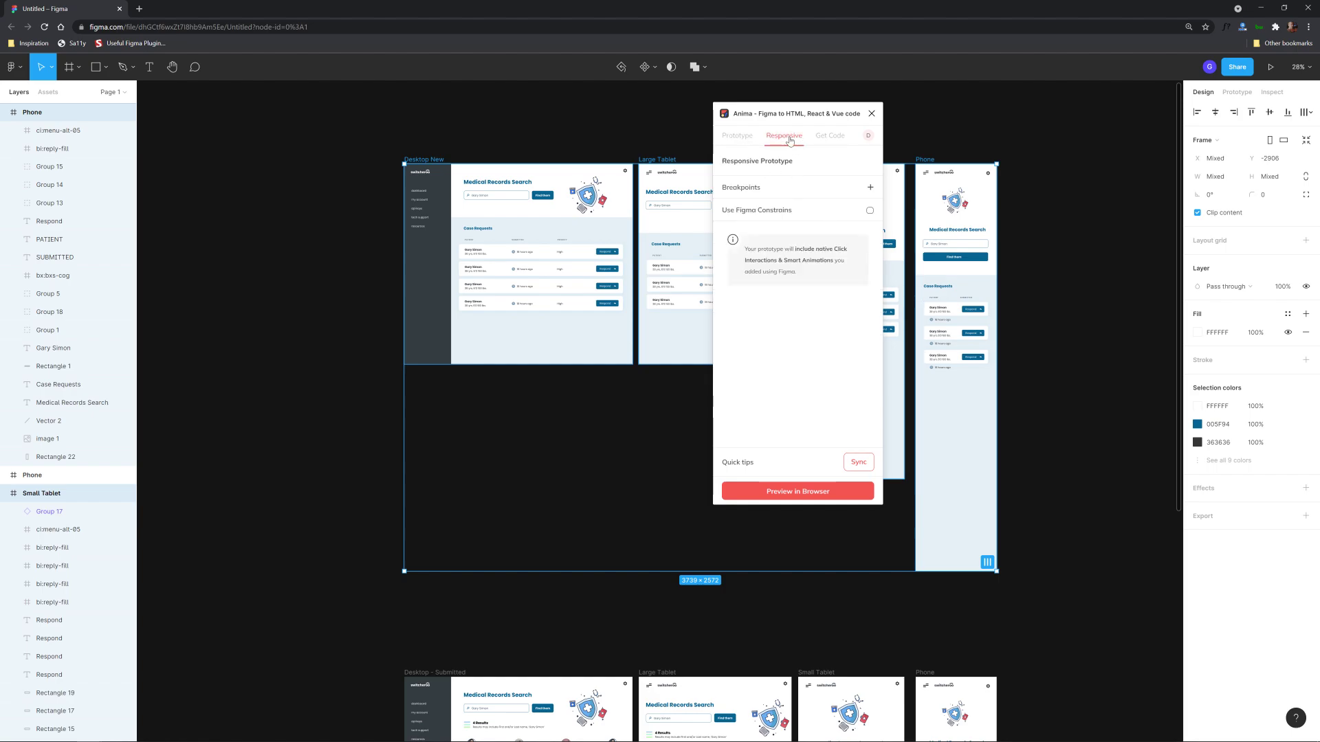
left_click(827, 141)
left_click(783, 141)
left_click(869, 188)
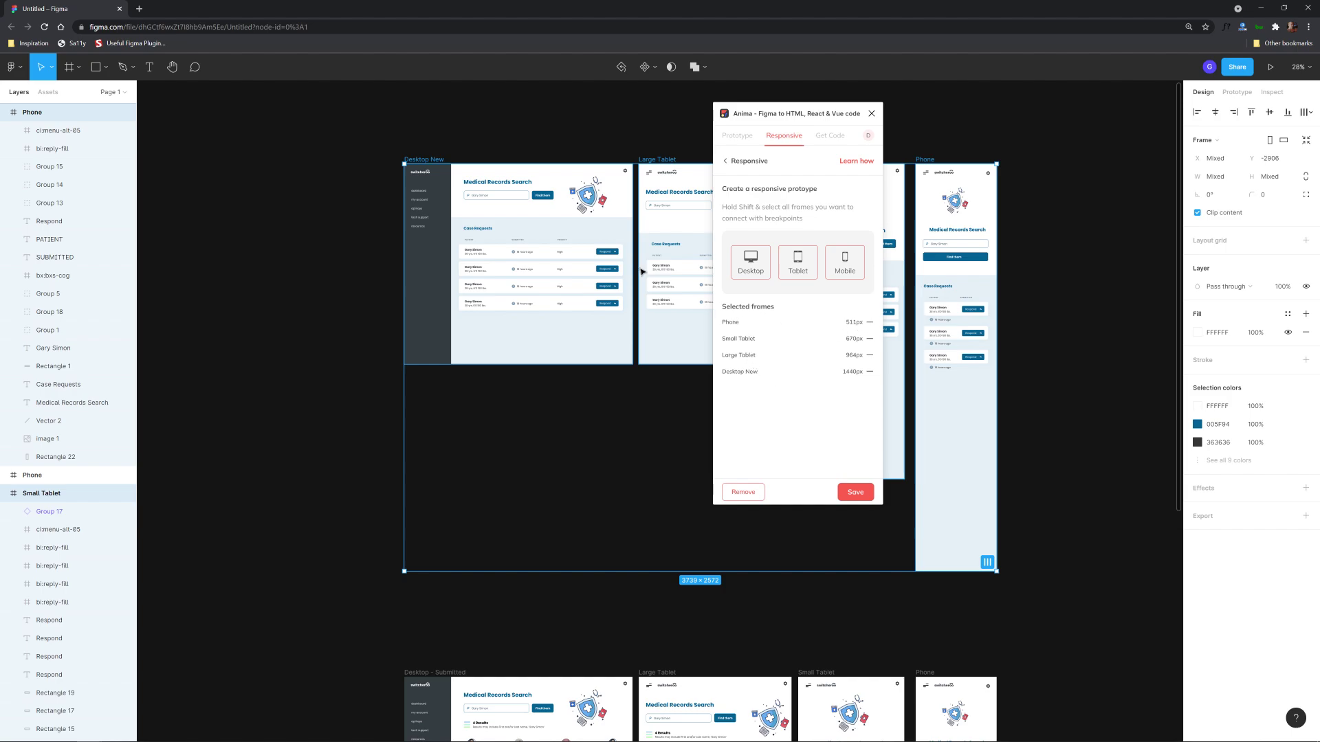
left_click(844, 491)
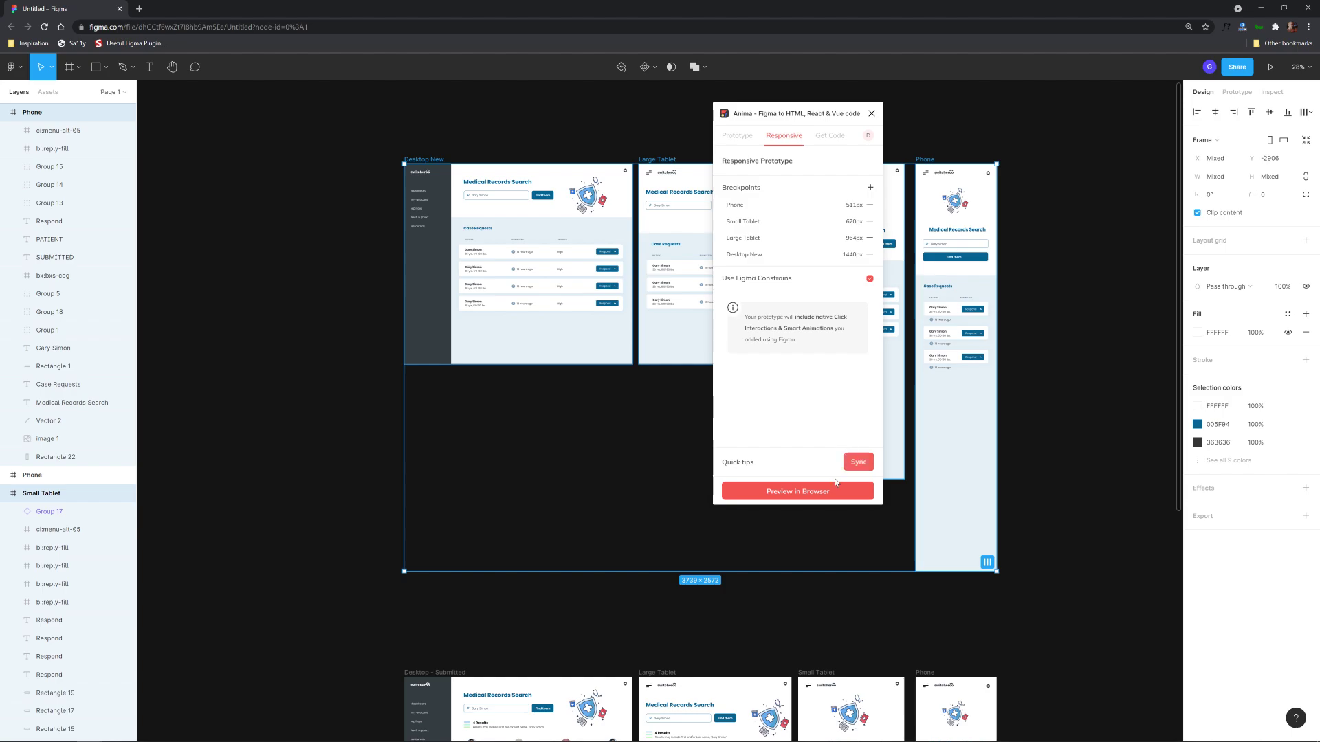
left_click(813, 492)
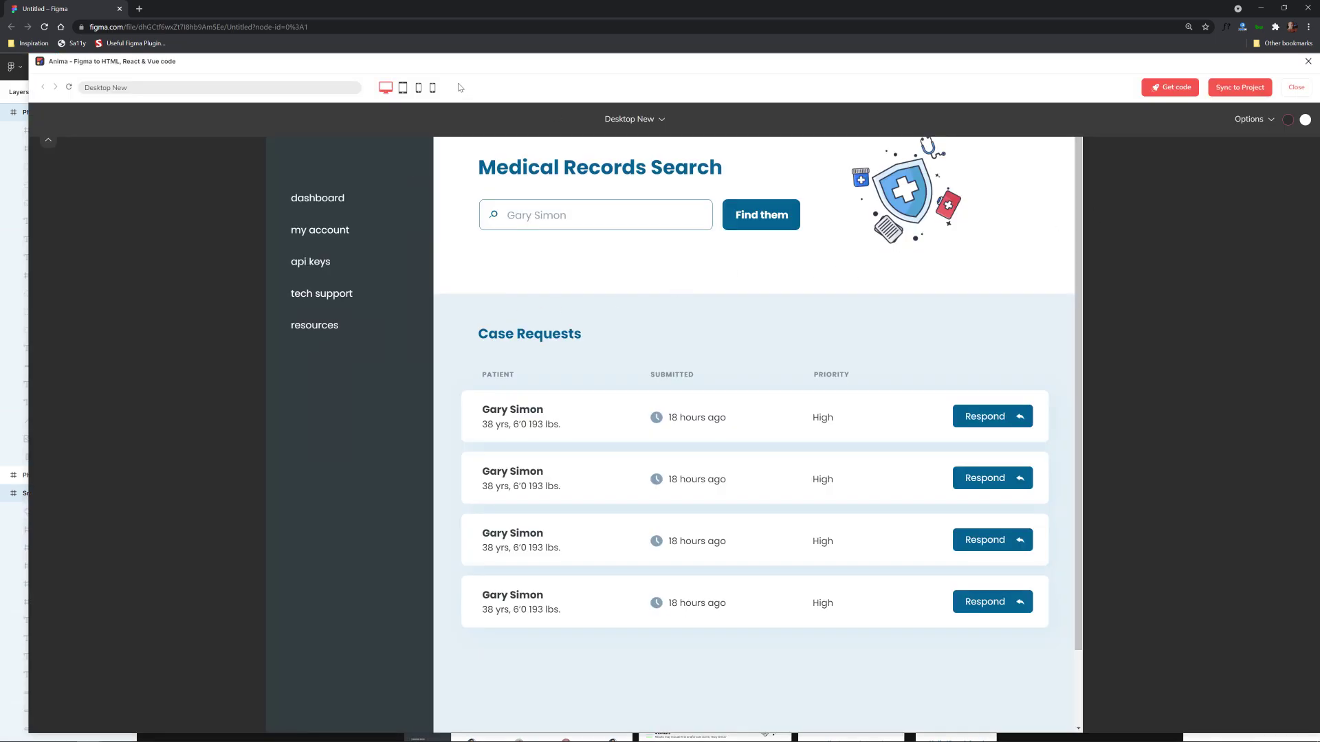
Preview the Large Tablet, Small Tablet, Phone and Desktop New layouts, then start Sync to Project
left_click(402, 88)
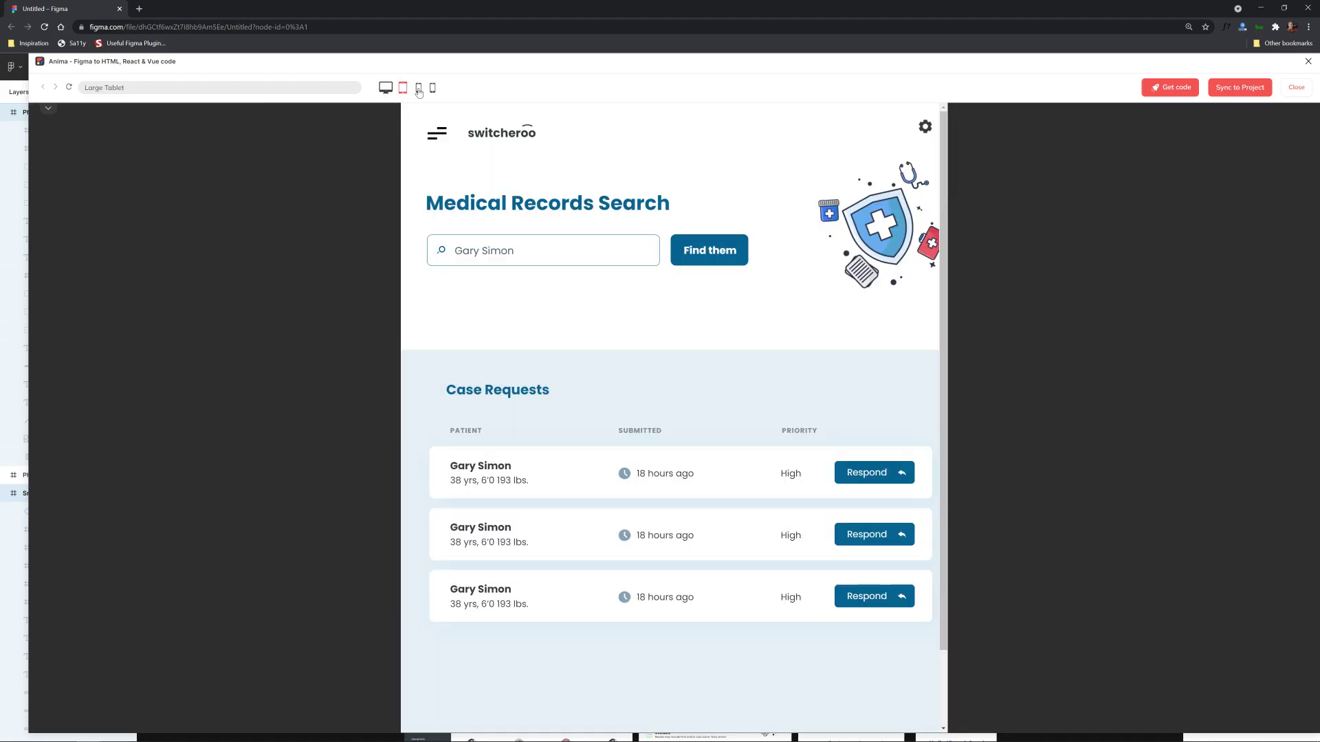
left_click(419, 88)
left_click(434, 88)
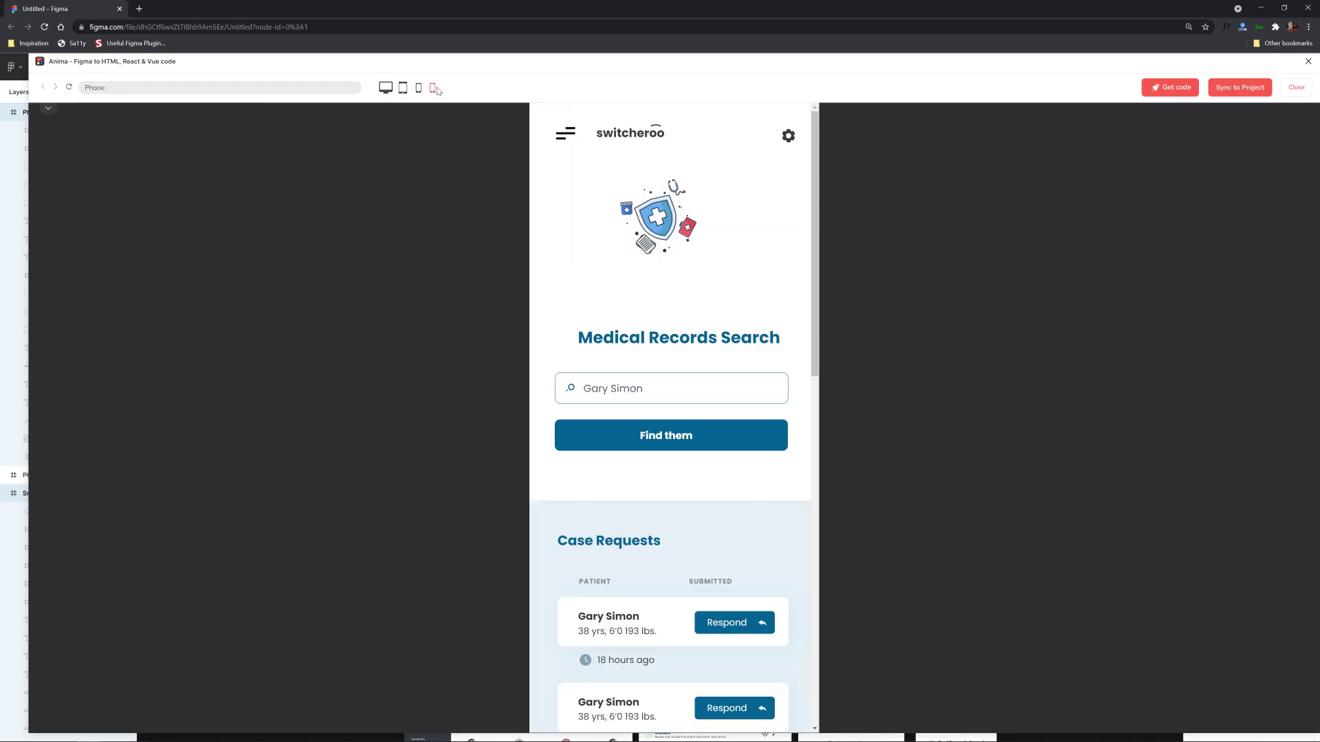
left_click(419, 88)
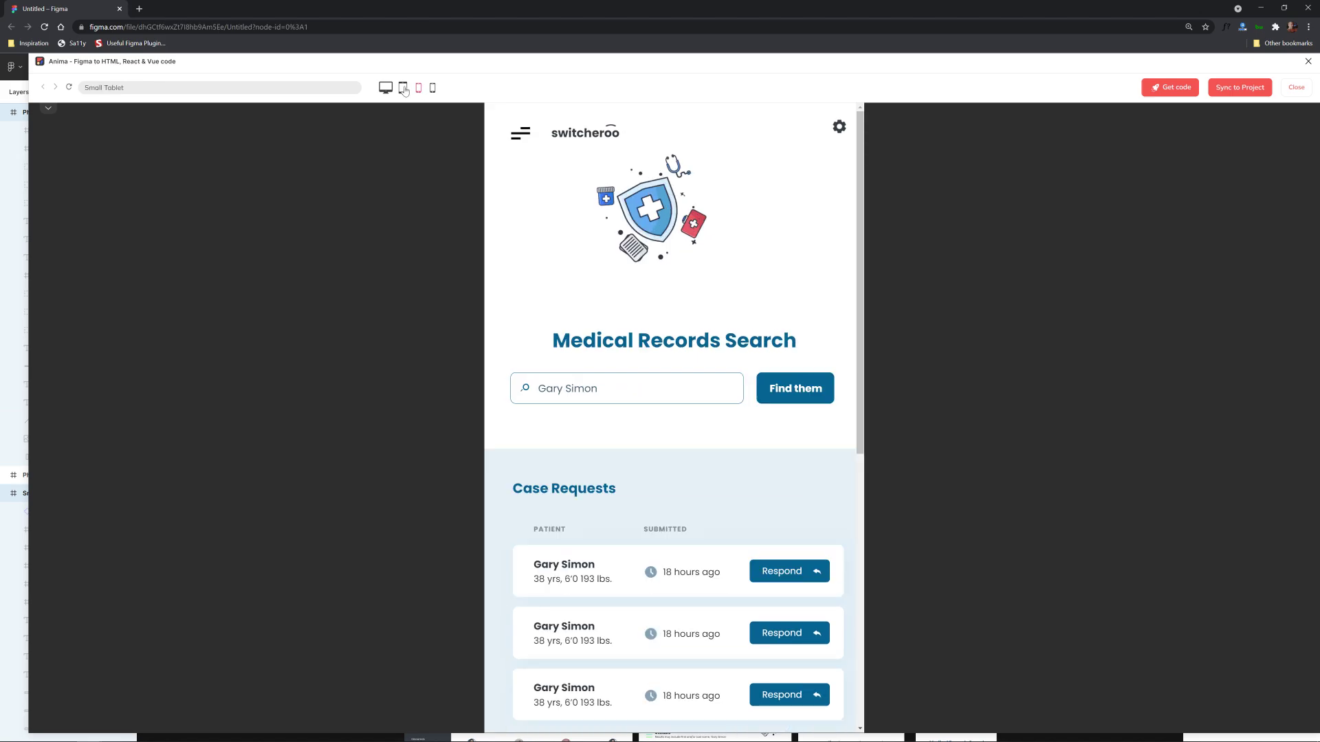
left_click(402, 88)
left_click(386, 87)
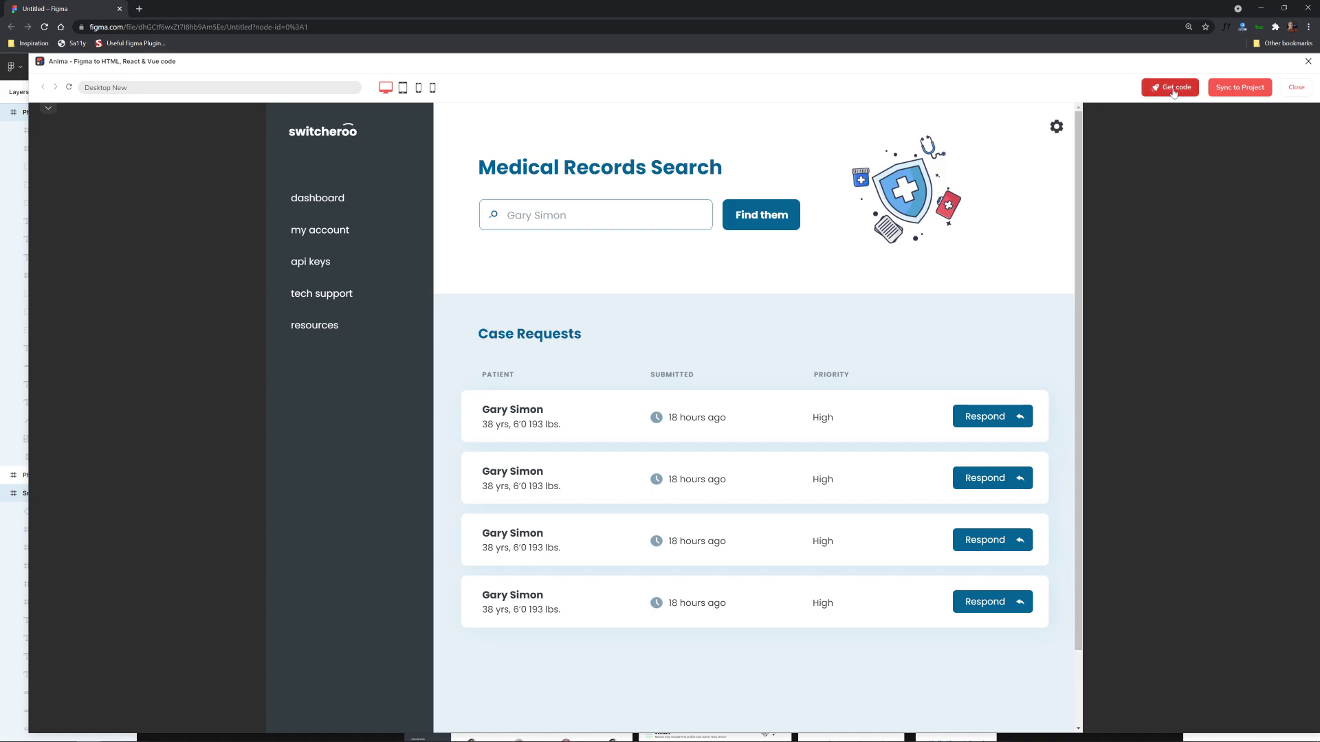
left_click(1239, 88)
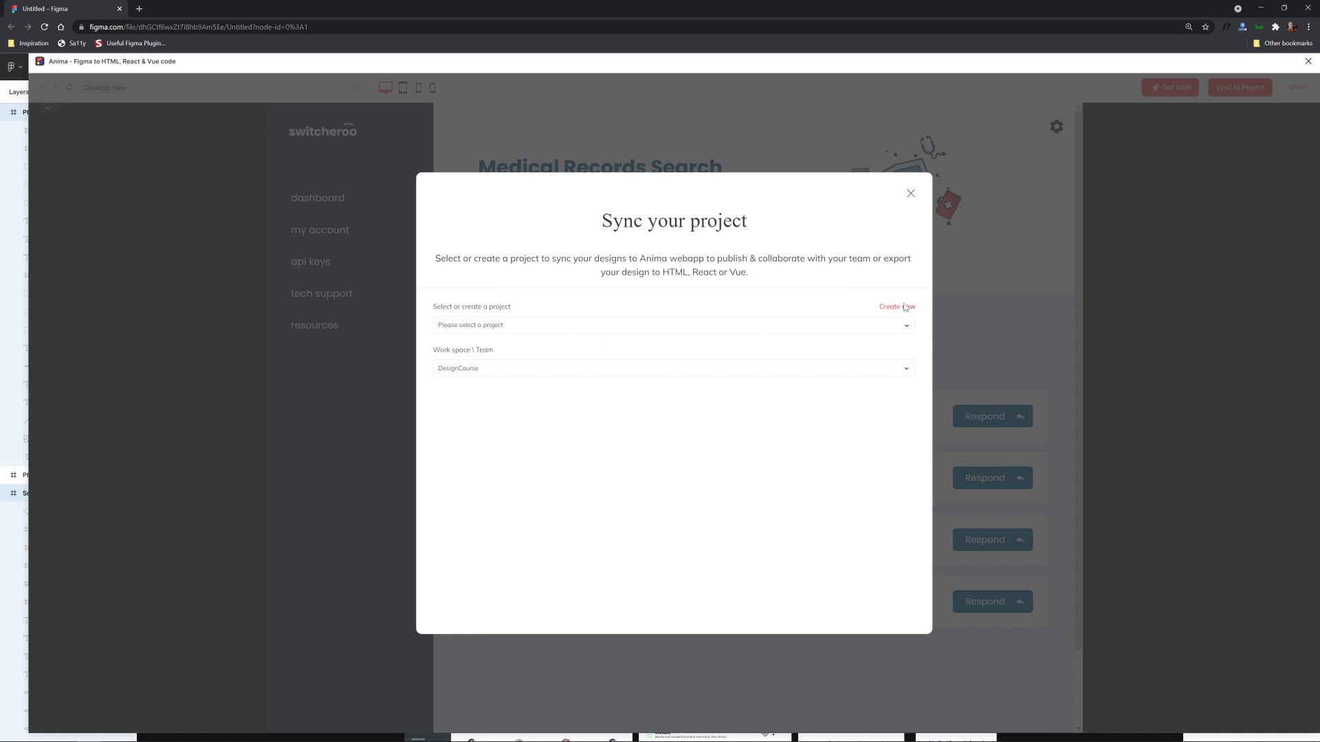
Create a new Anima project called switcheroo and sync the design frames into it
left_click(905, 307)
left_click(527, 321)
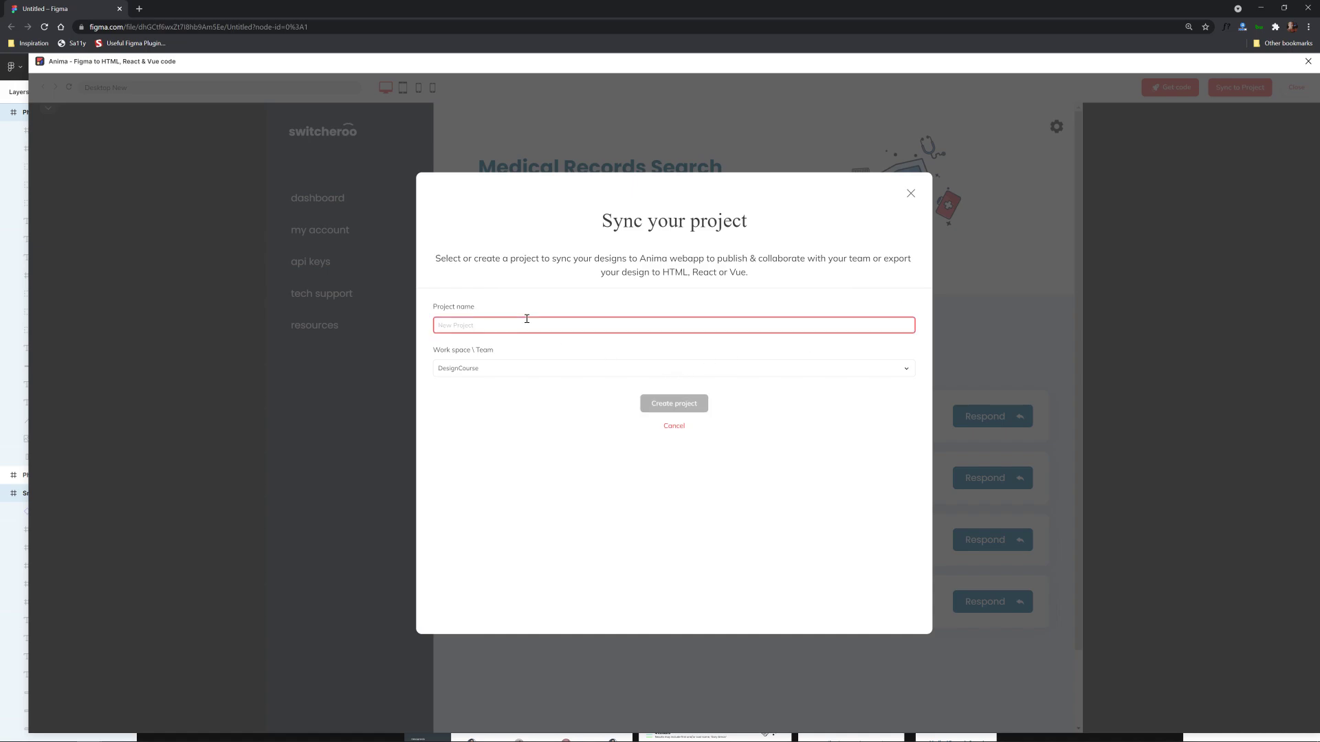
type("switcheroo")
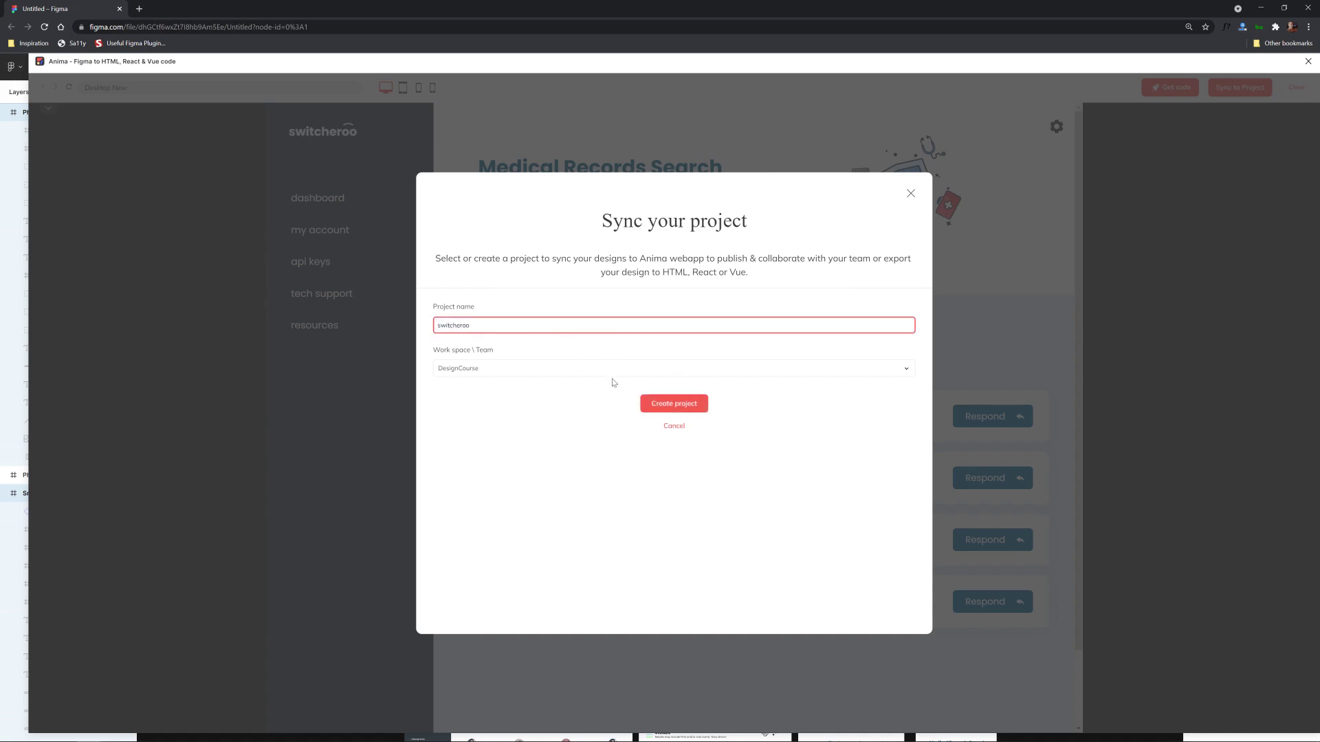
left_click(671, 405)
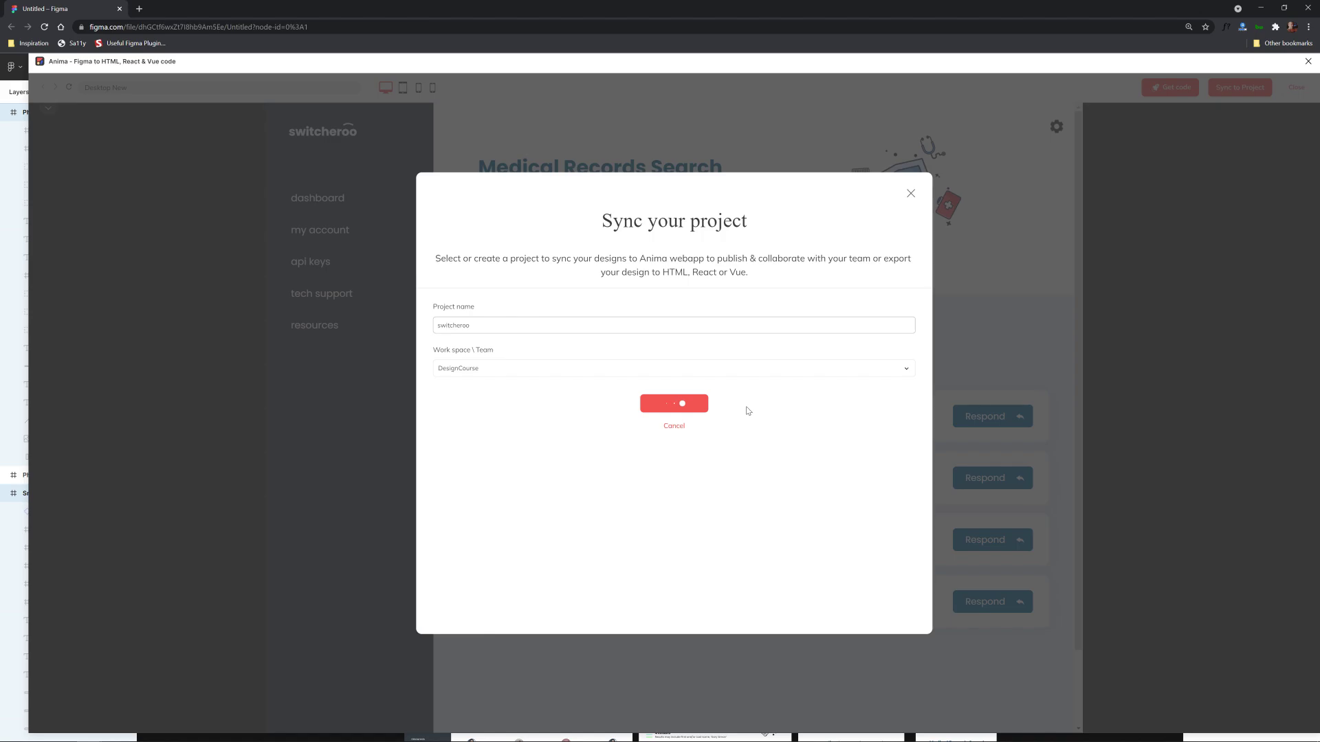
left_click(688, 406)
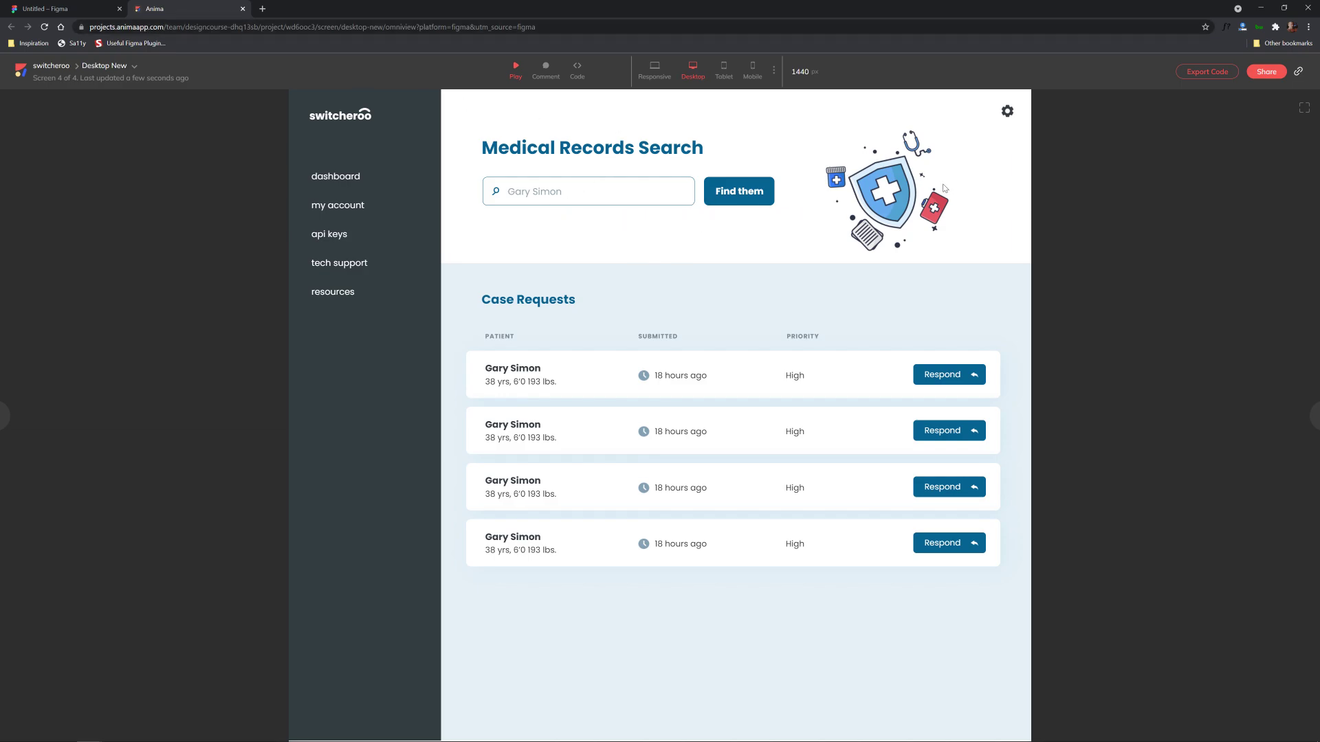
View the hosted switcheroo screen at tablet size, then drag the responsive width to 1619 px
left_click(724, 72)
left_click(724, 74)
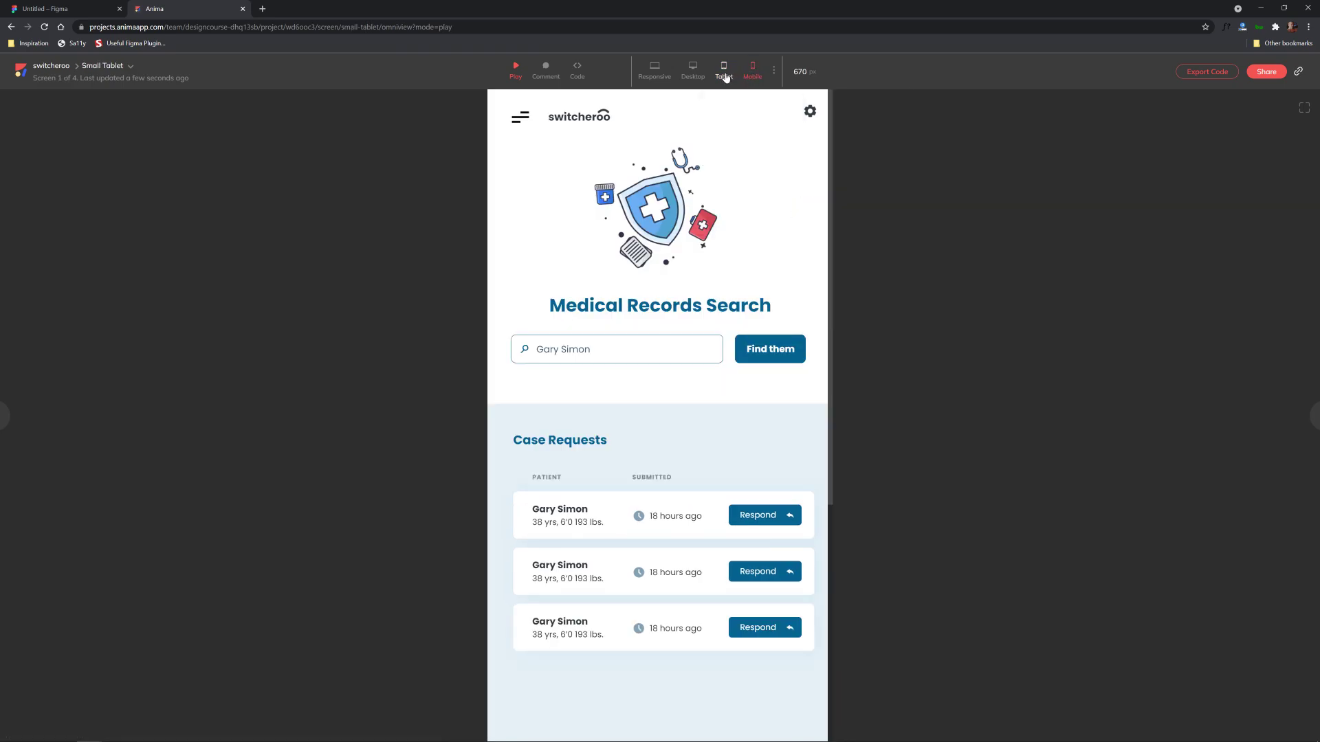
left_click(693, 70)
left_click(654, 71)
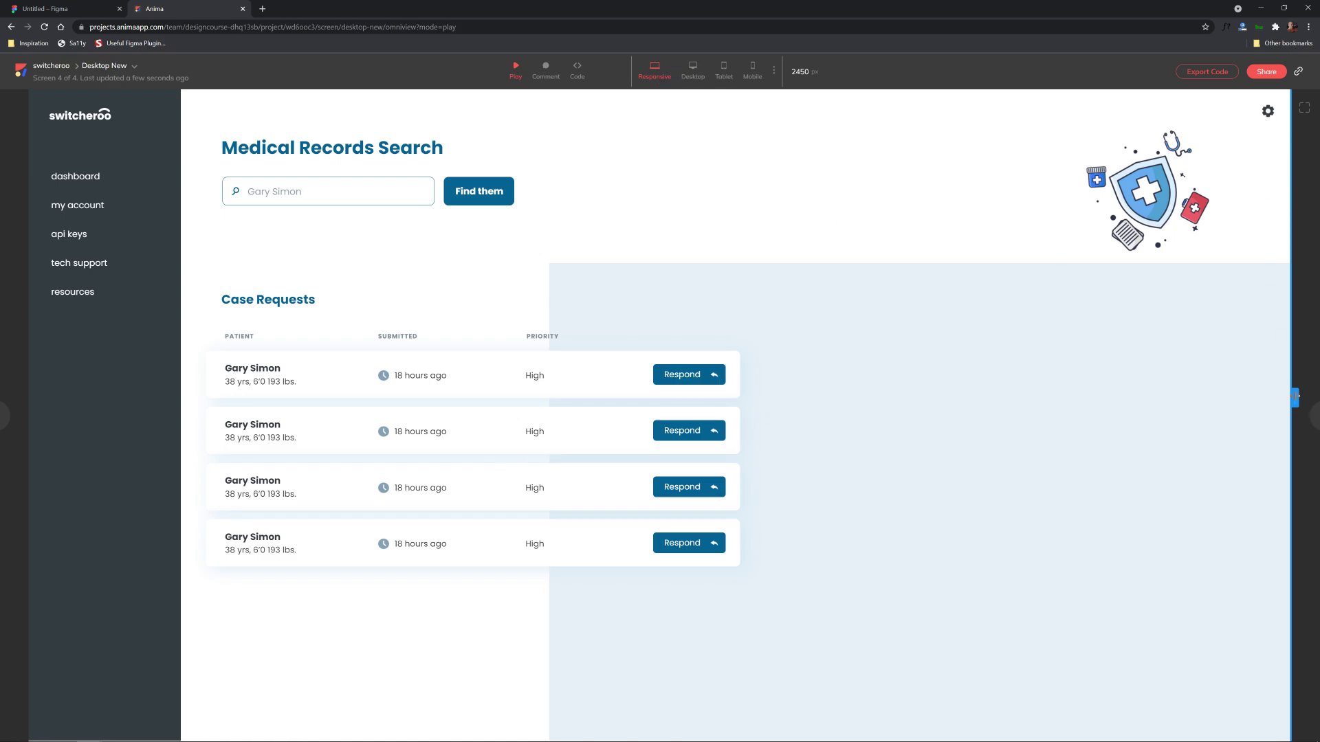
left_click_drag(1296, 397, 1090, 438)
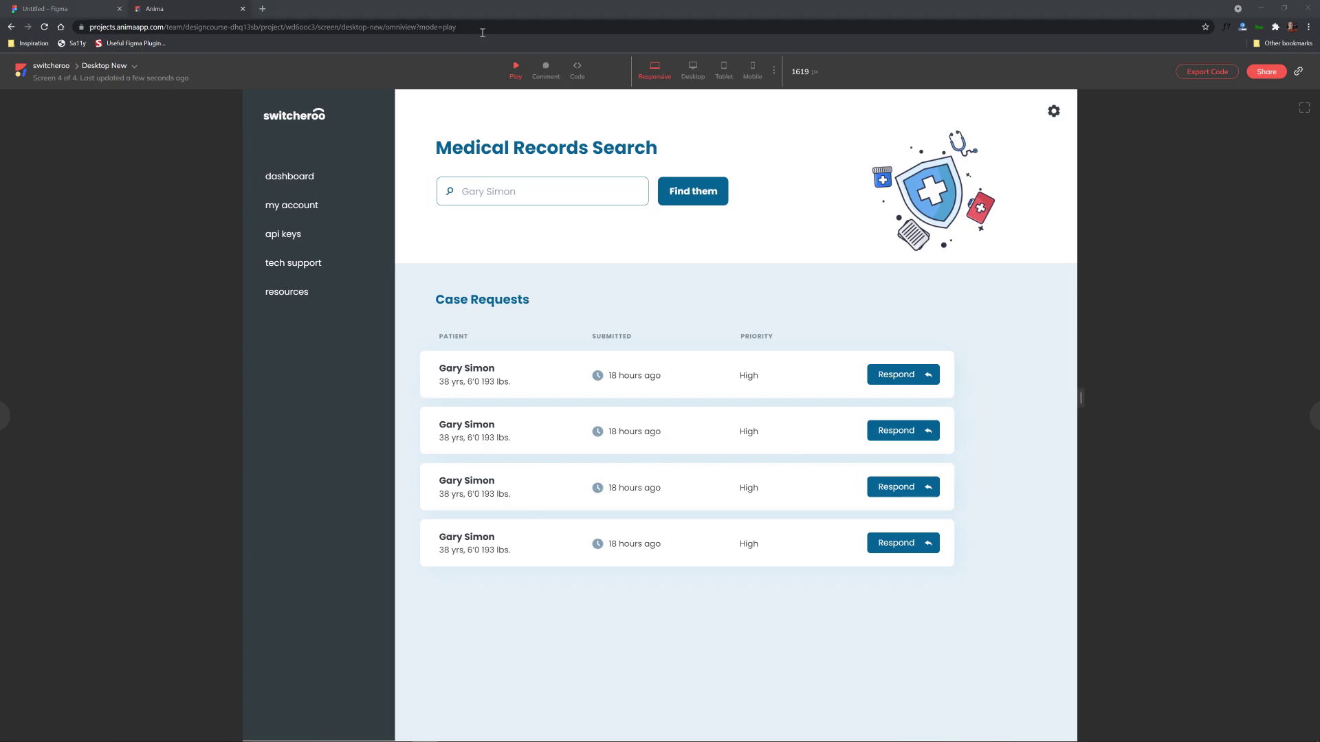
Return to the Figma file, deselect the frames, close Anima and zoom in on Desktop New
left_click(67, 14)
left_click(505, 148)
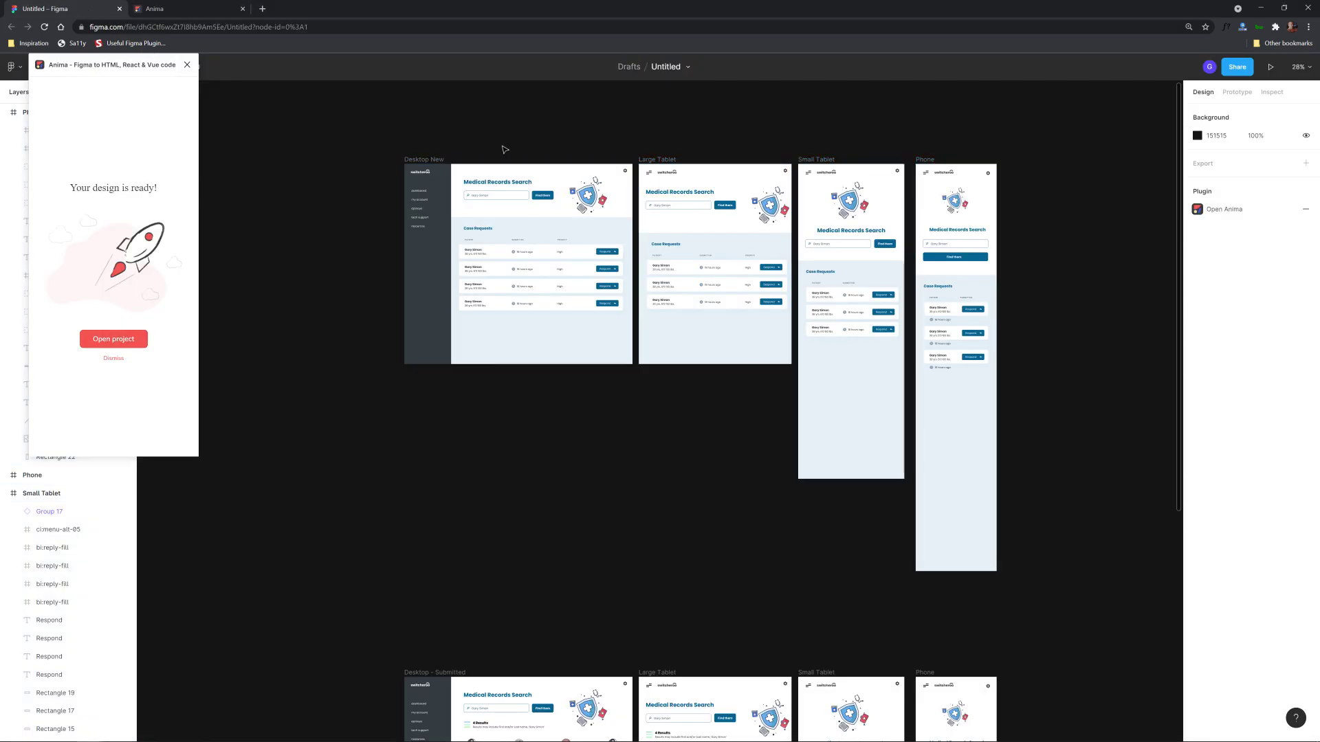
left_click(187, 64)
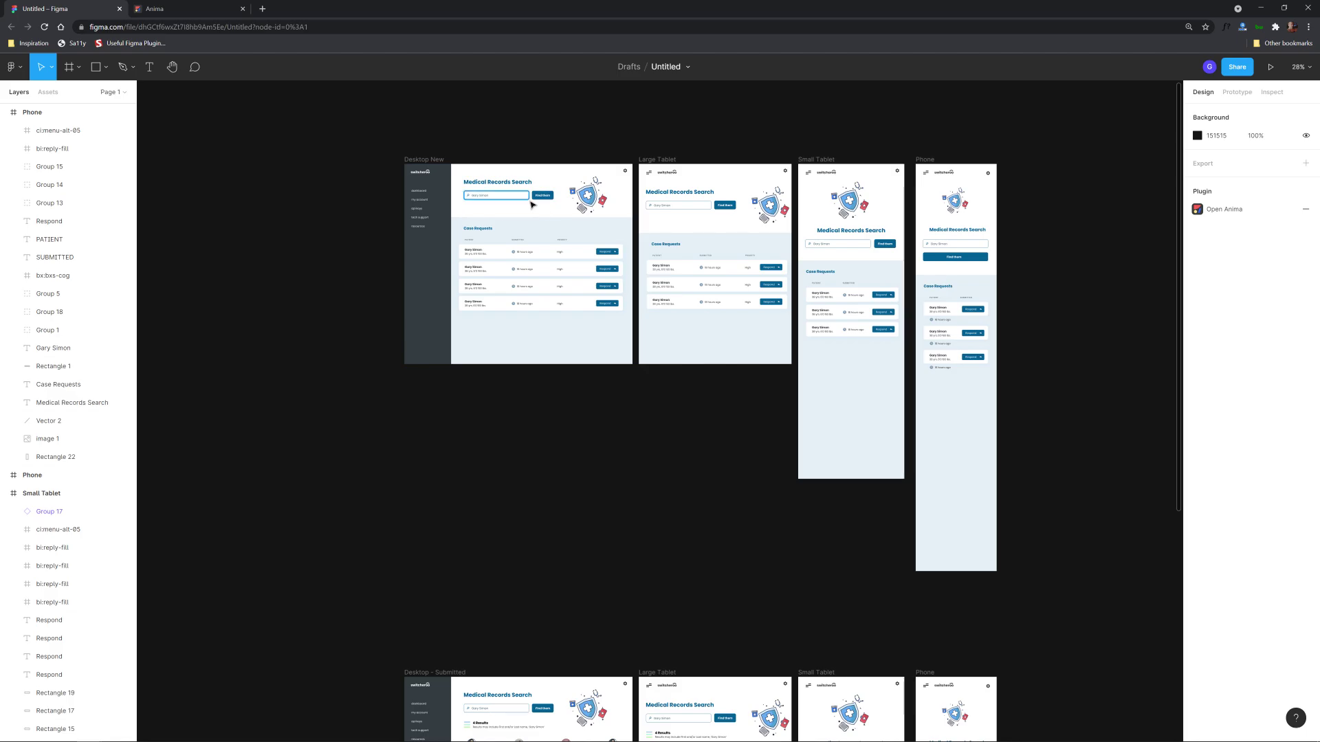
scroll(524, 202, "up", 5)
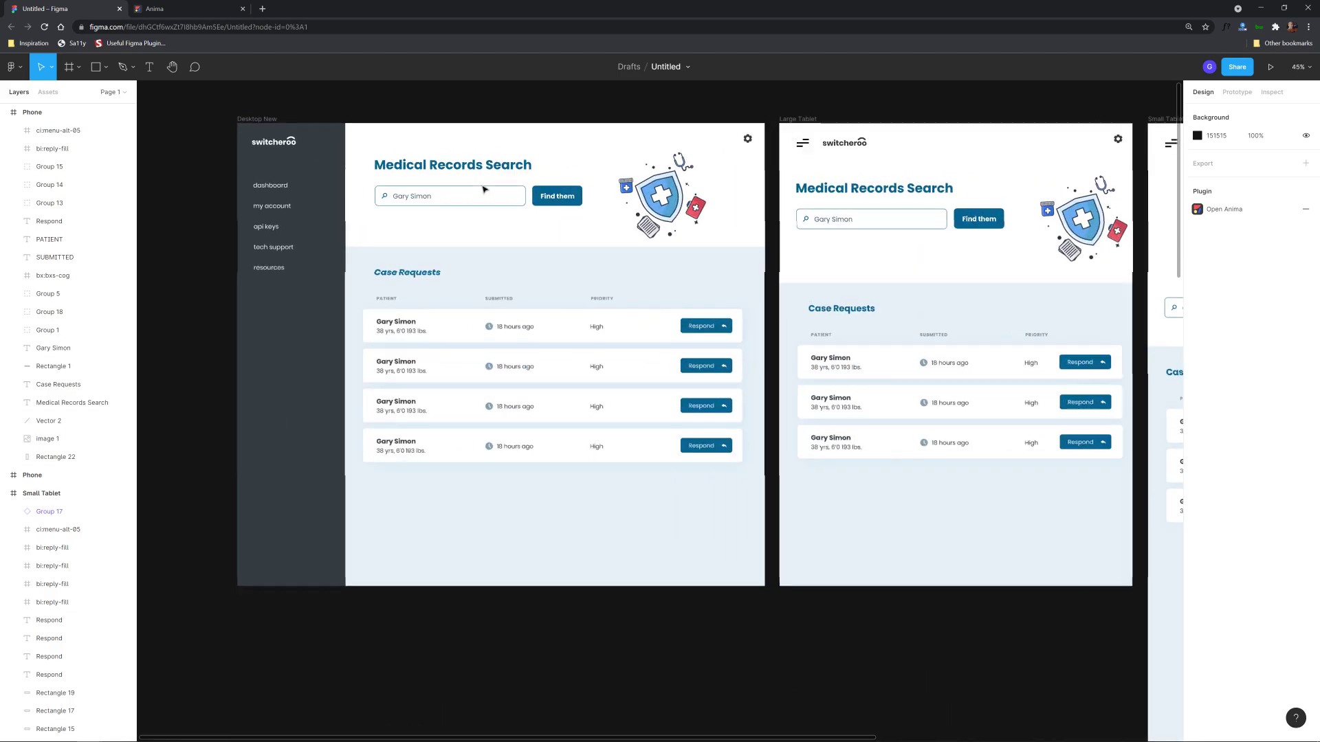
scroll(483, 189, "up", 3)
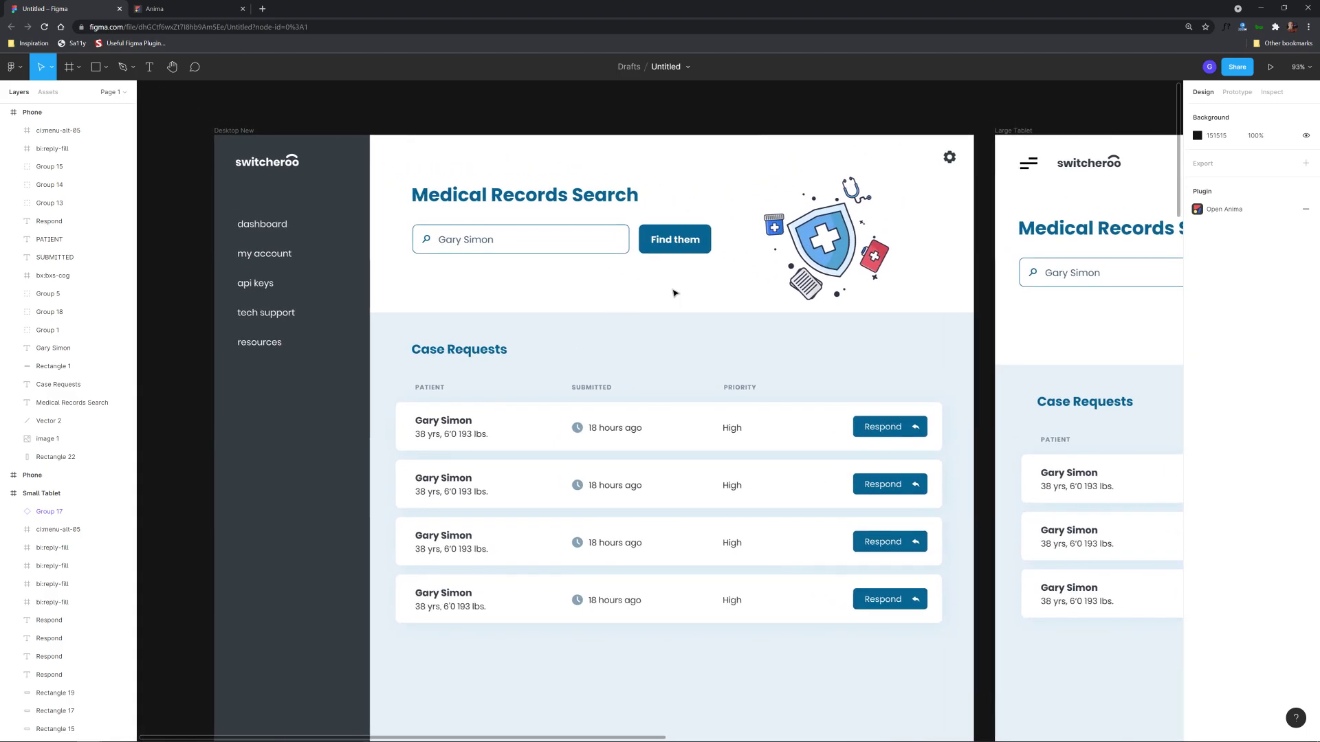
Select the Find them button and launch the Anima plugin beside it
left_click(667, 246)
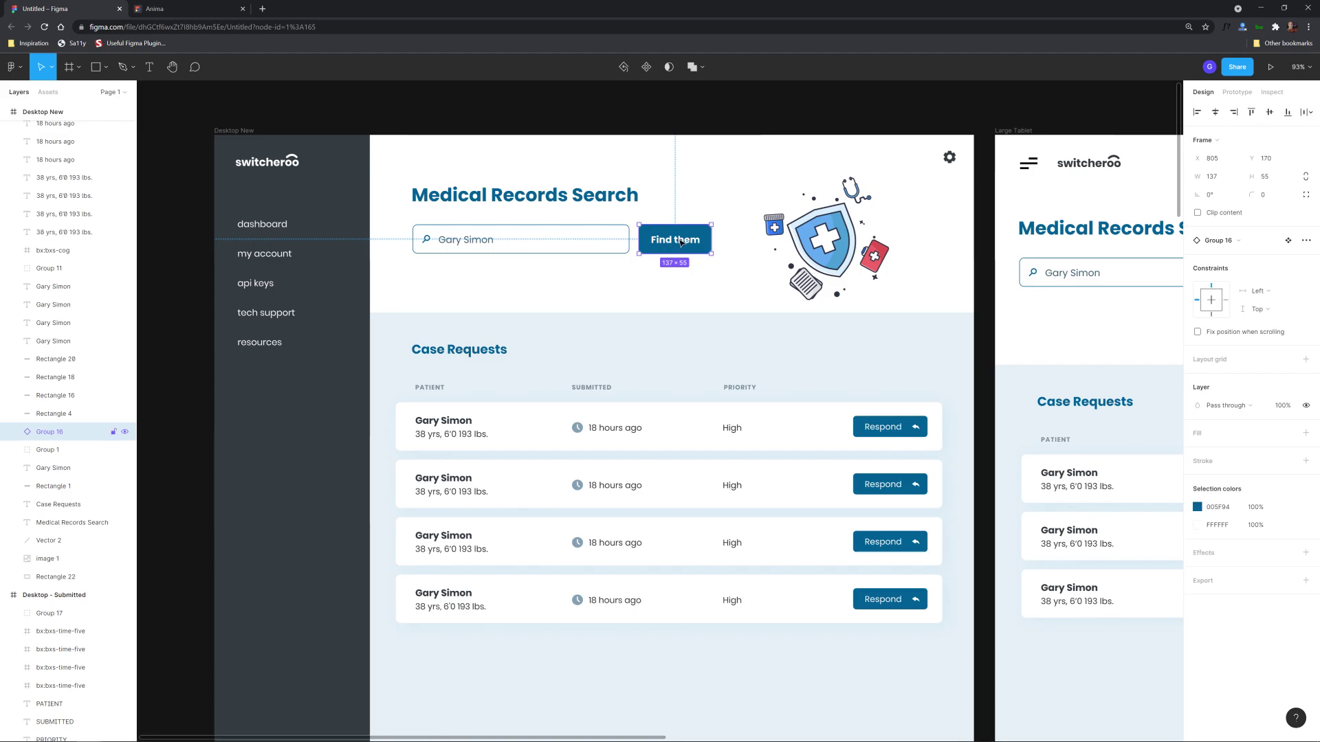
right_click(719, 131)
mouse_move(761, 200)
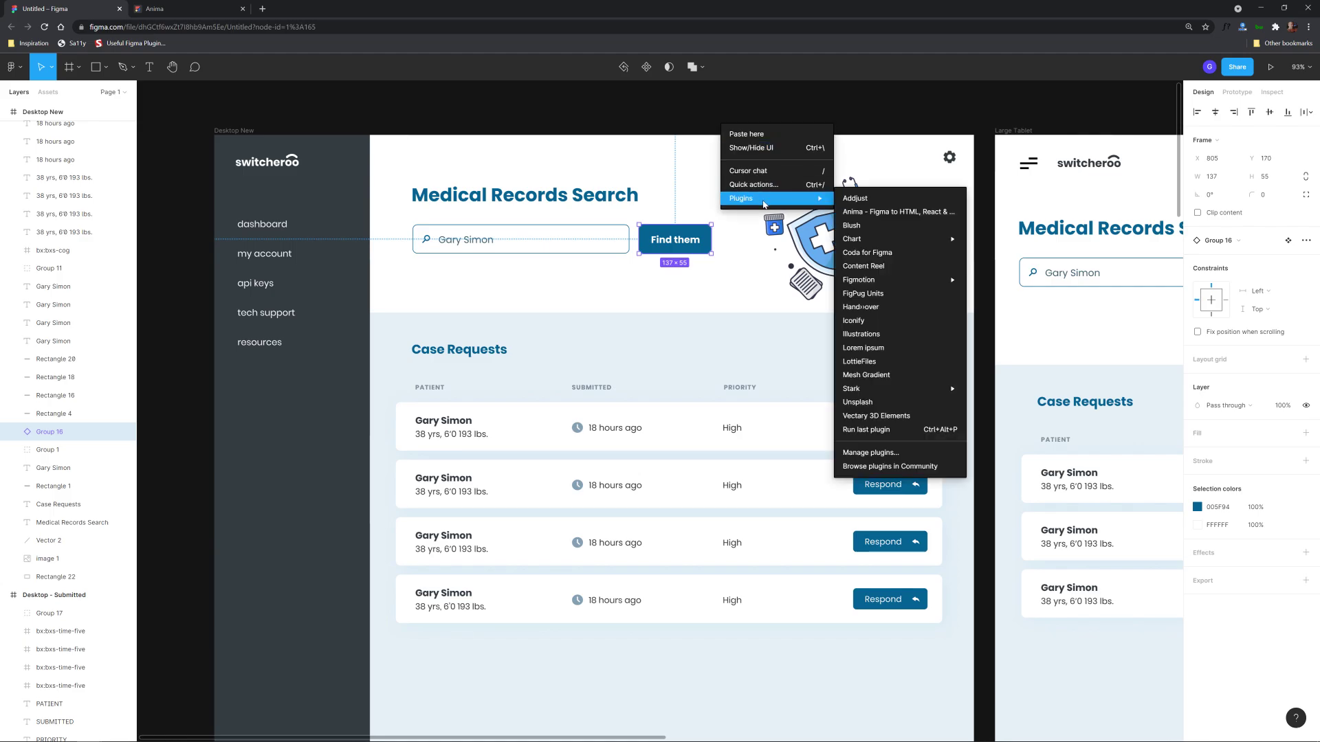
left_click(898, 211)
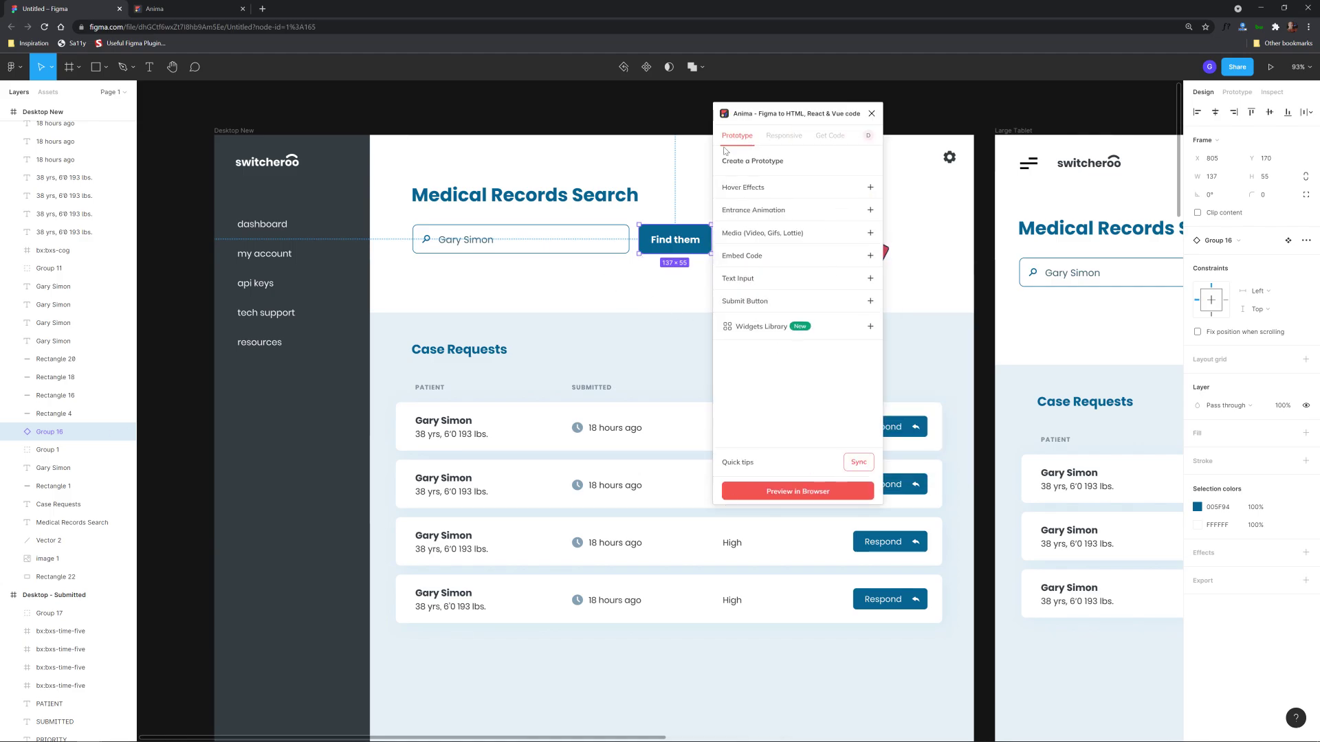
left_click_drag(769, 124, 887, 127)
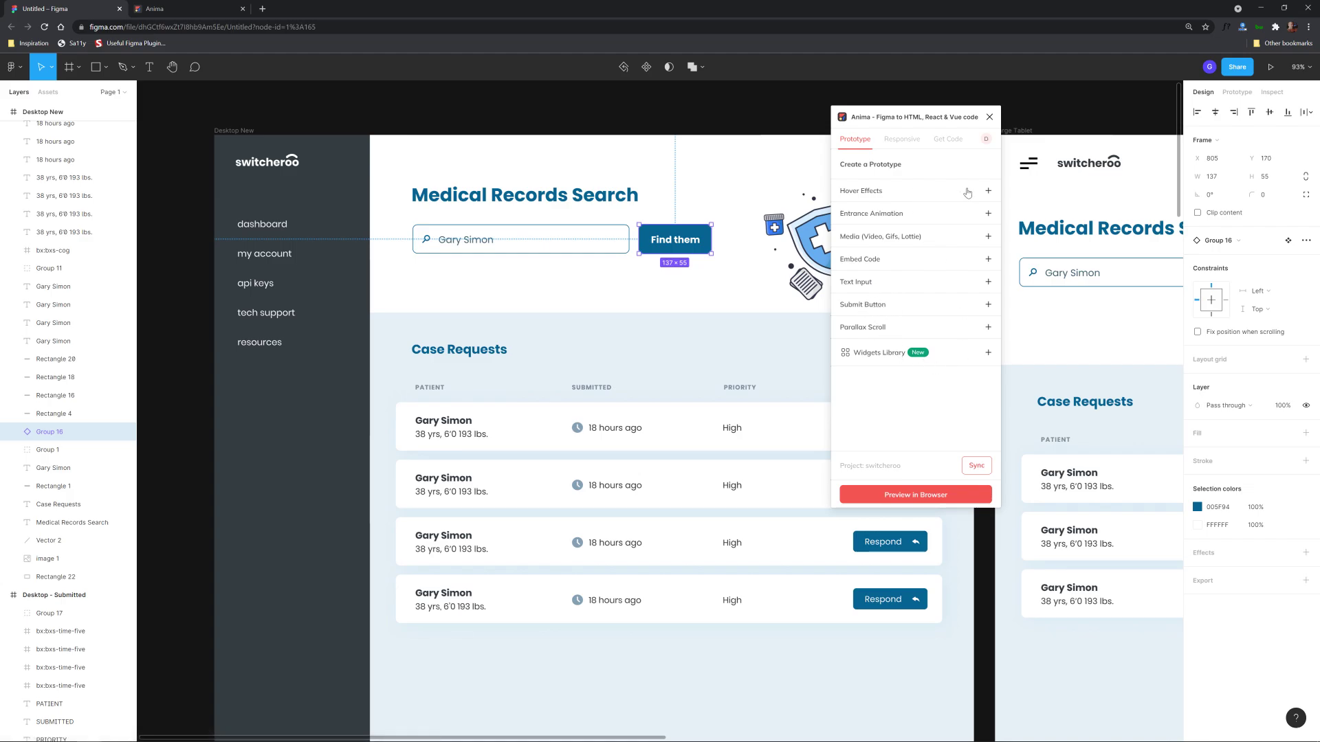
Save an Anima Grow hover effect on Find them: ease-in, 0.2 duration, transform scale(1.1)
left_click(988, 192)
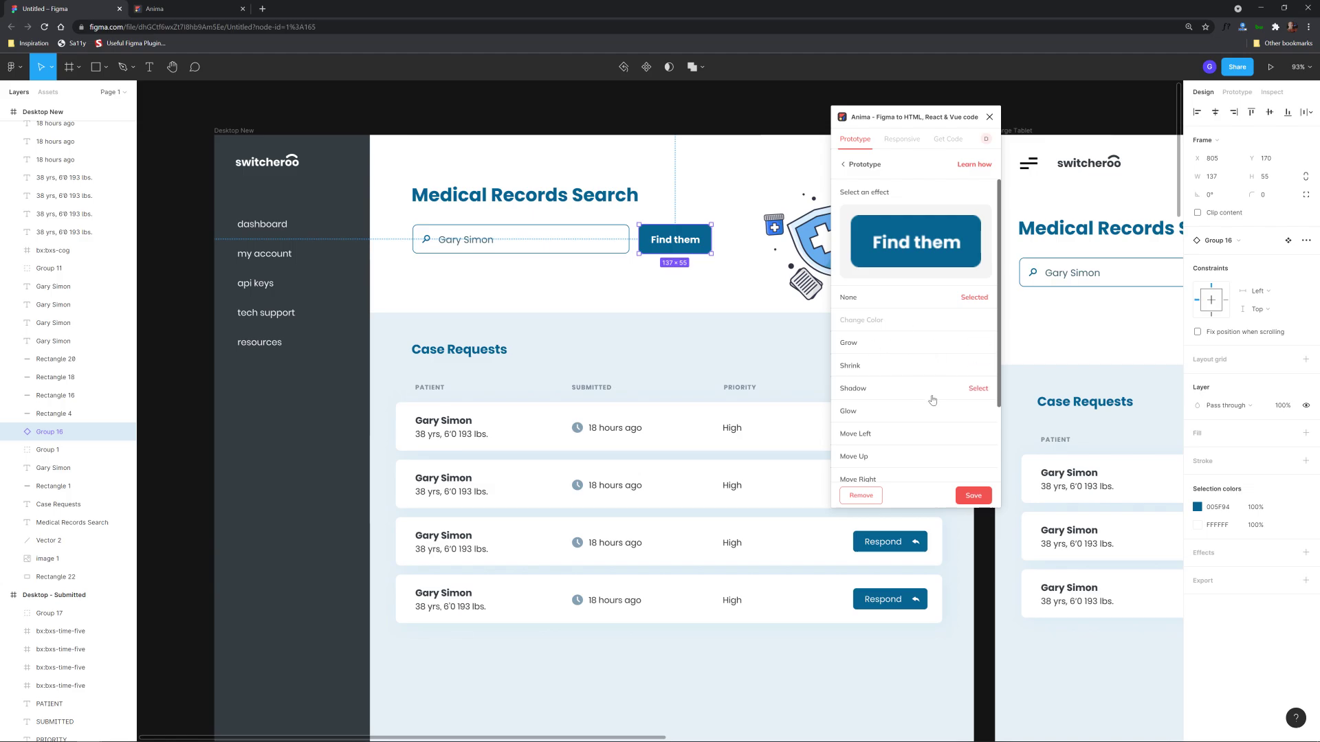
left_click(978, 342)
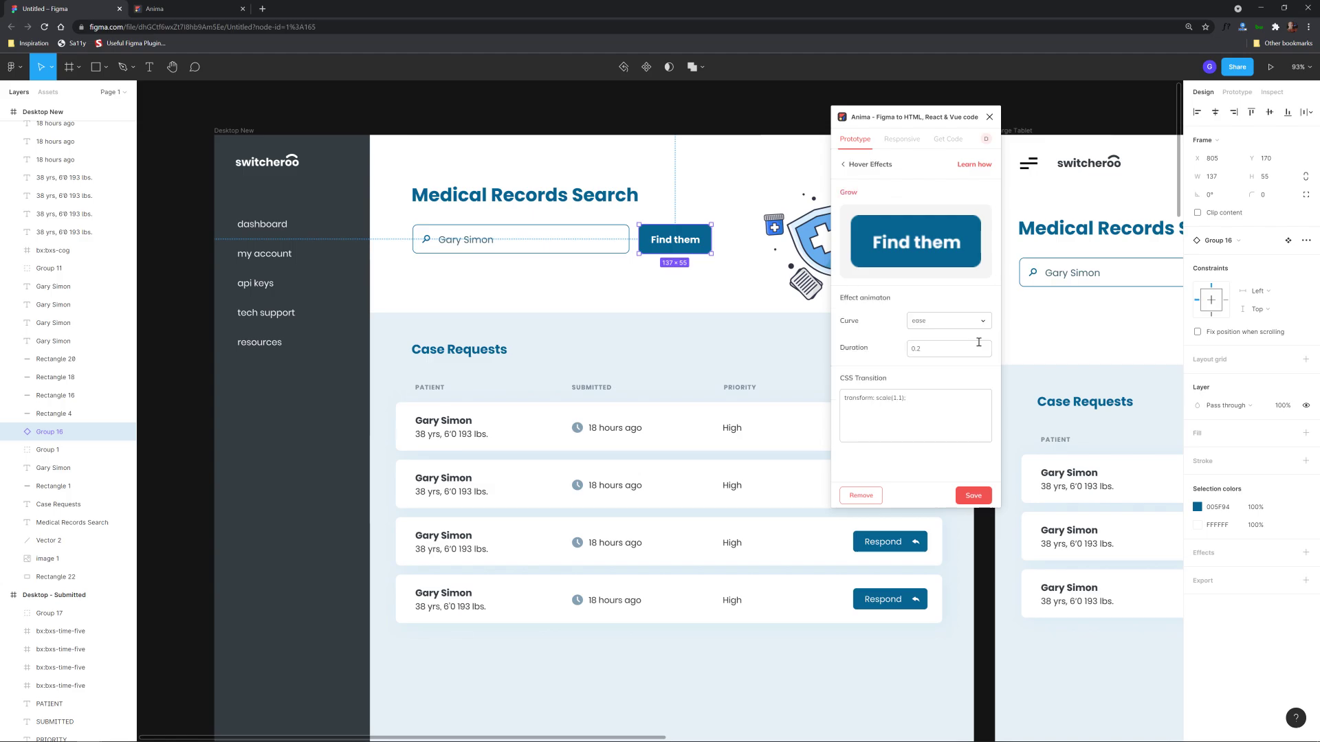
left_click(941, 323)
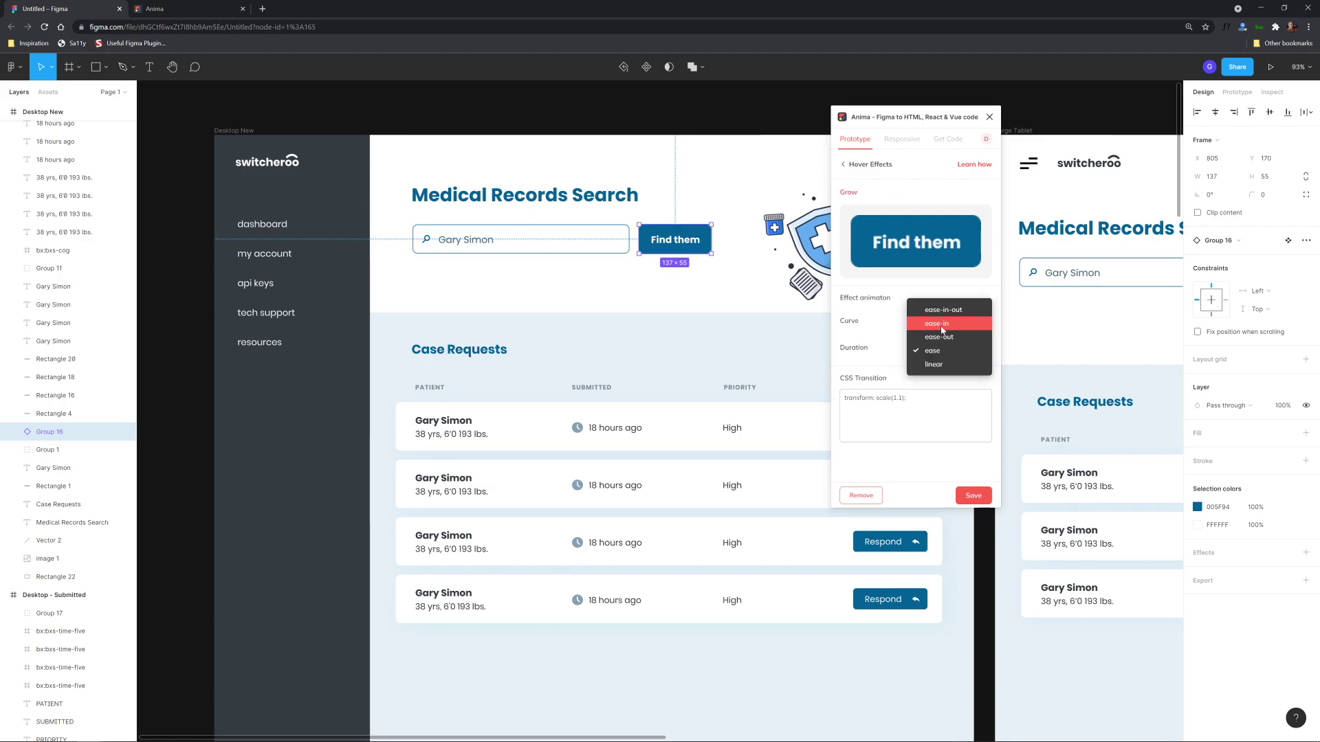
left_click(956, 326)
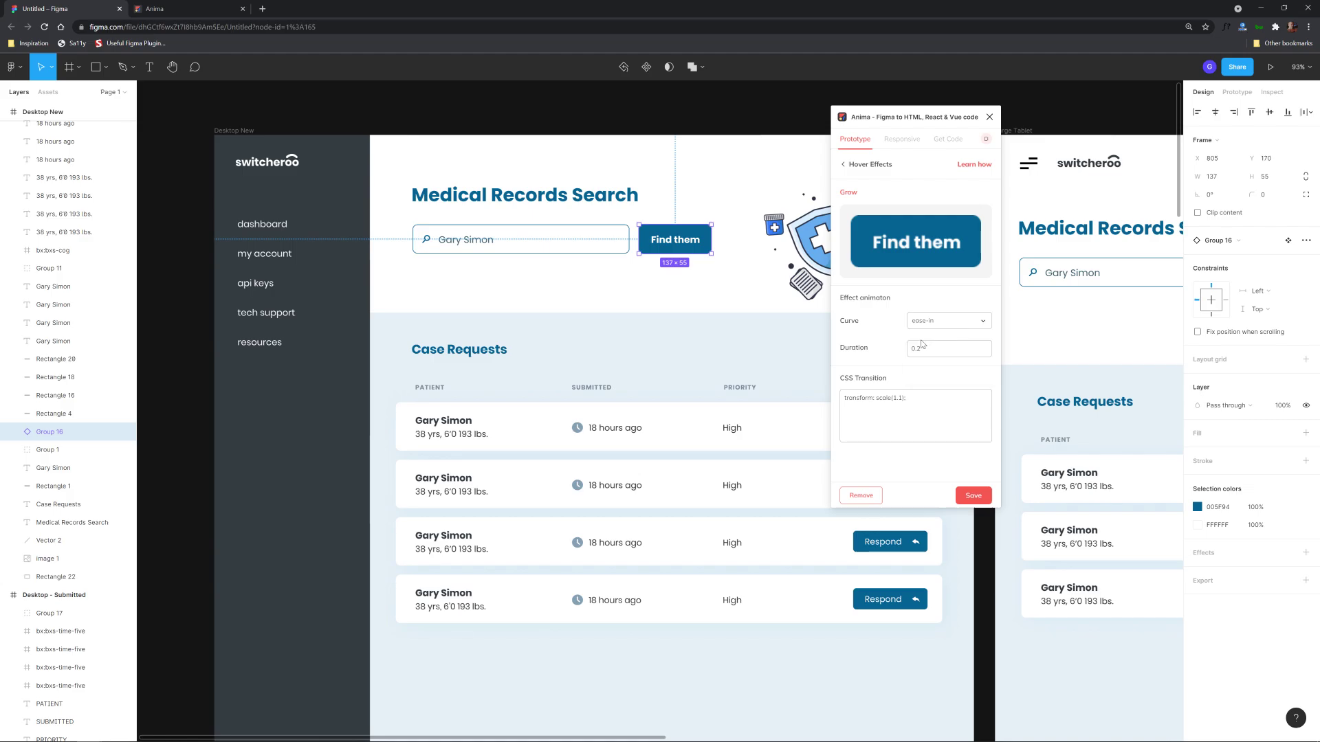
left_click(940, 348)
left_click(926, 409)
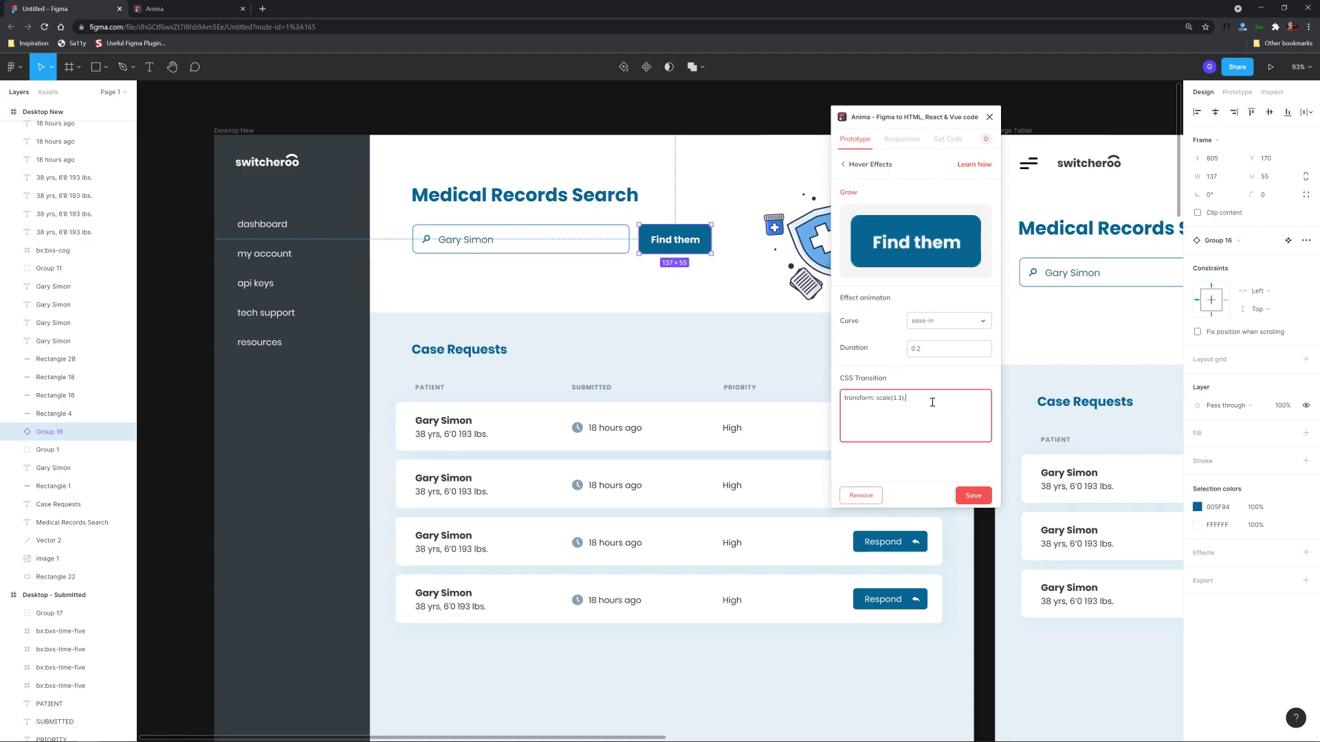
left_click_drag(932, 402, 834, 406)
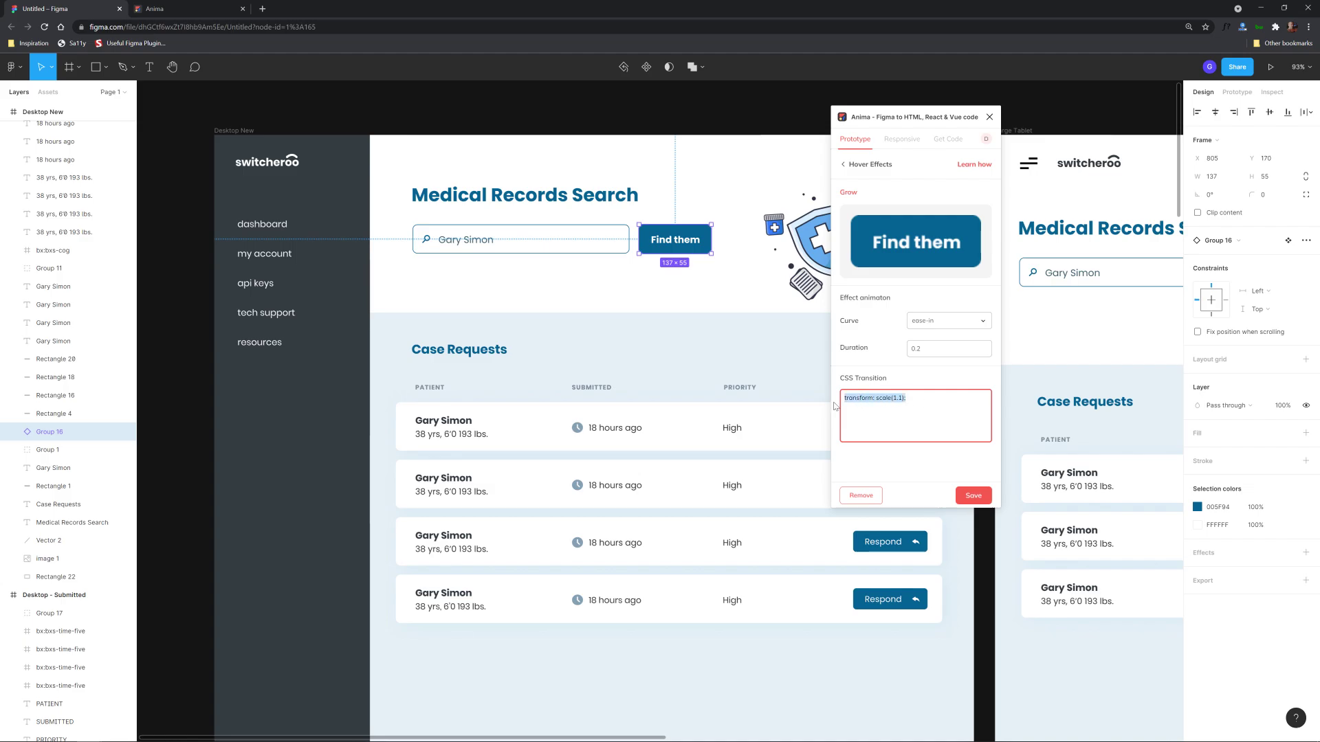
left_click(929, 413)
key("ctrl+a")
left_click(966, 496)
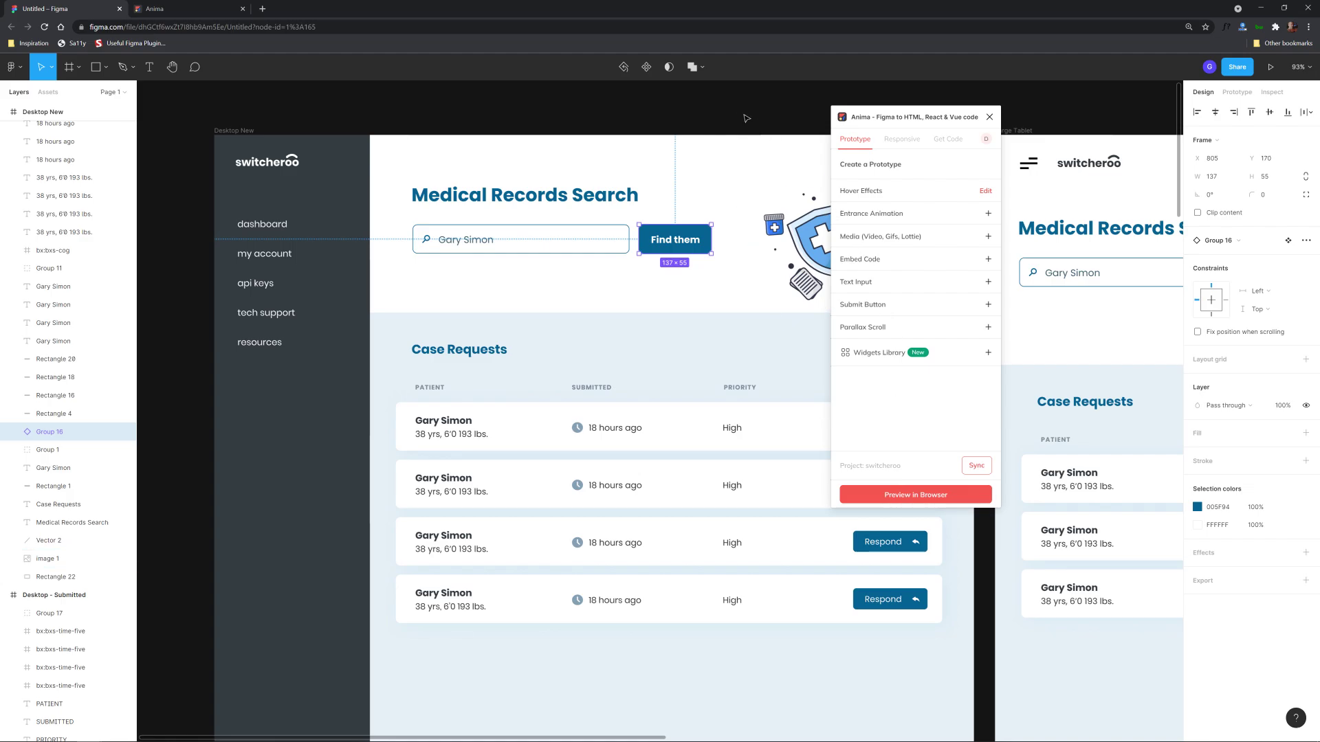
Open the browser preview, try the Find them hover growth, and close the preview
left_click(914, 496)
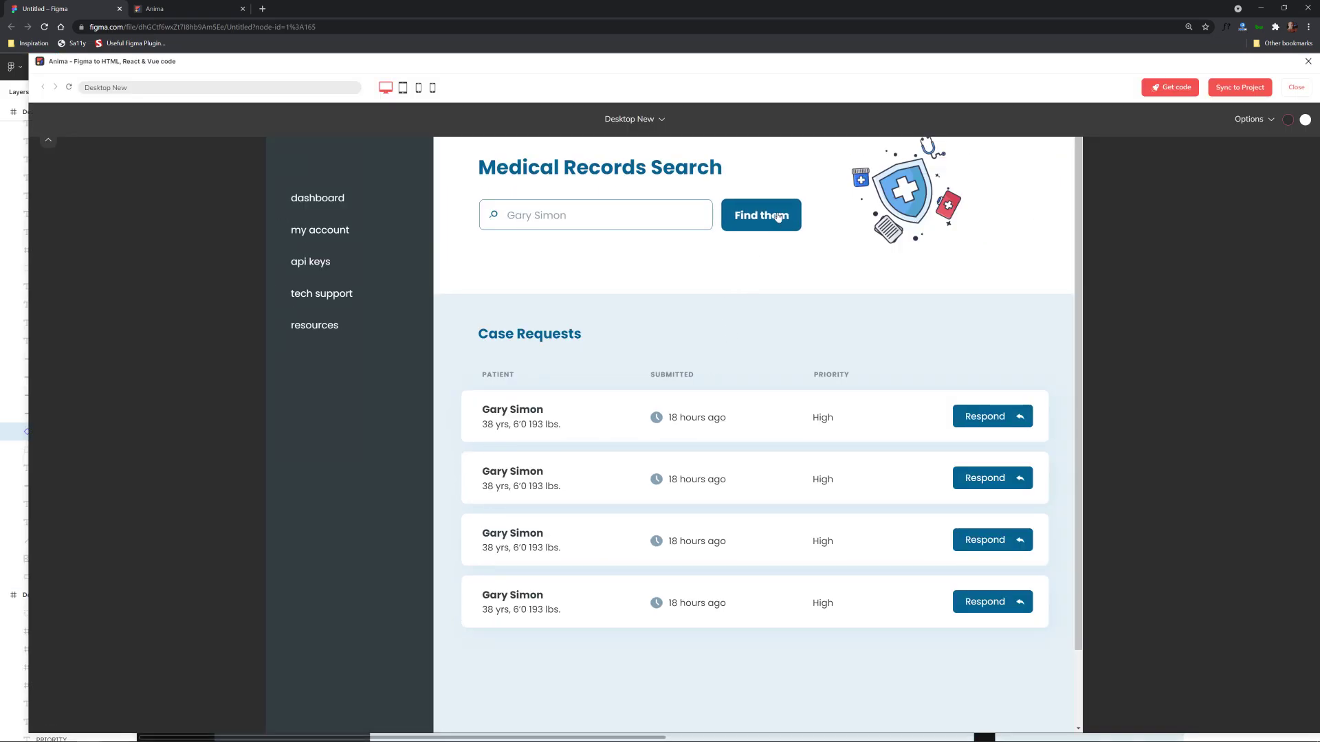
mouse_move(521, 410)
left_mouse_down()
mouse_move(546, 610)
mouse_move(483, 409)
mouse_move(508, 406)
left_mouse_up()
left_click(508, 406)
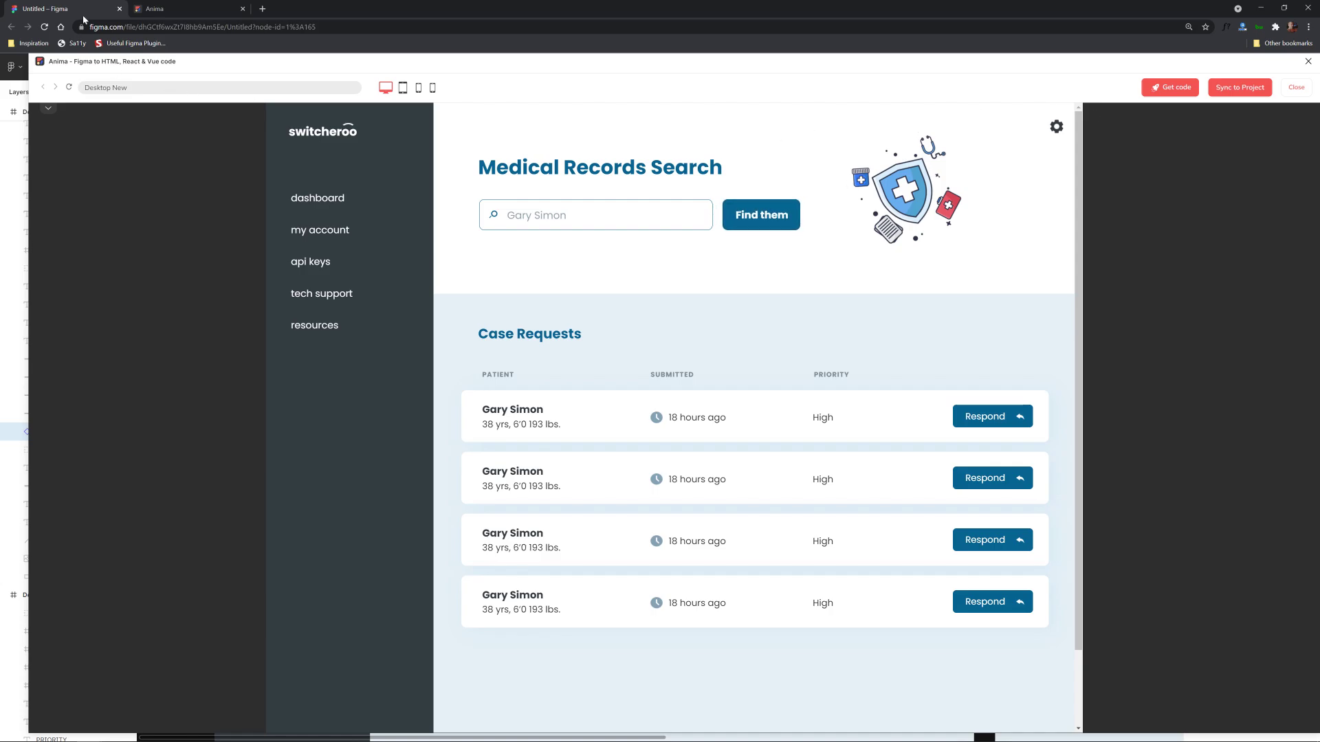
left_click(1307, 61)
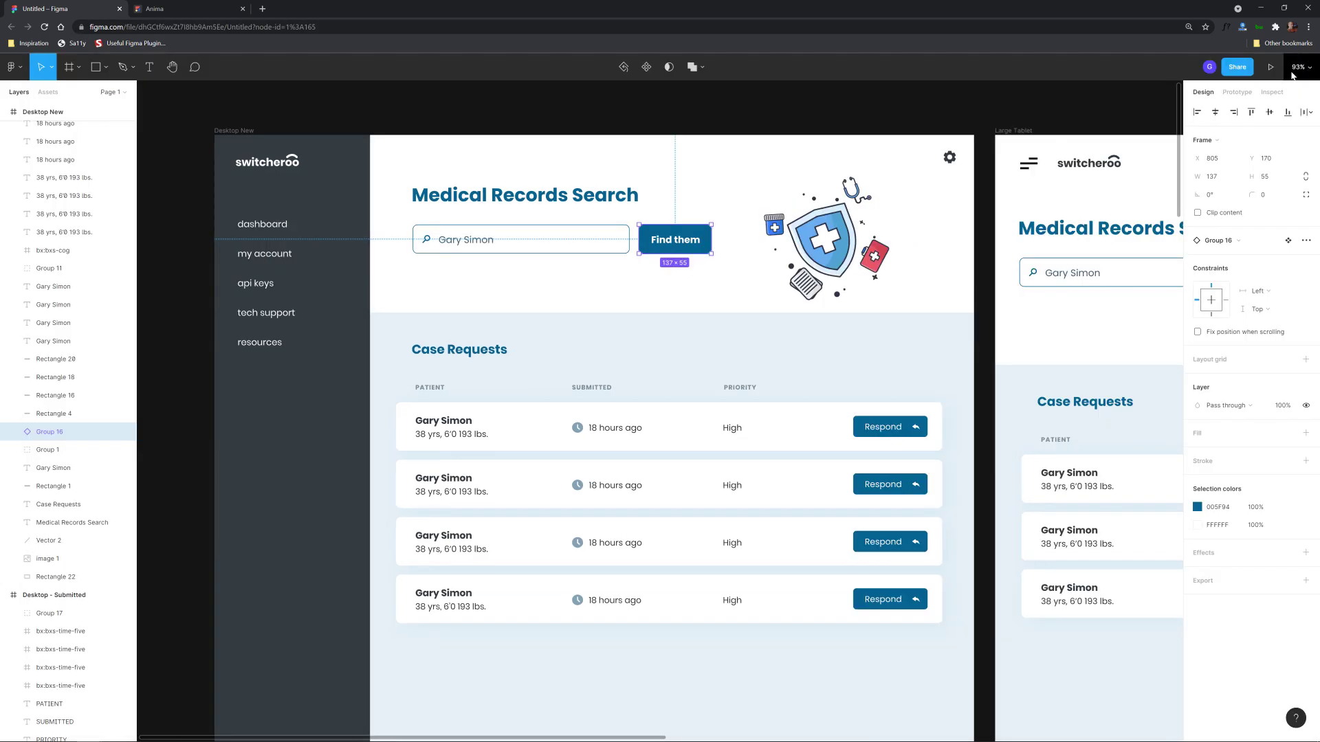
Select the Gary Simon placeholder text inside the Desktop New search box
scroll(944, 227, "down", 5)
scroll(945, 227, "down", 3)
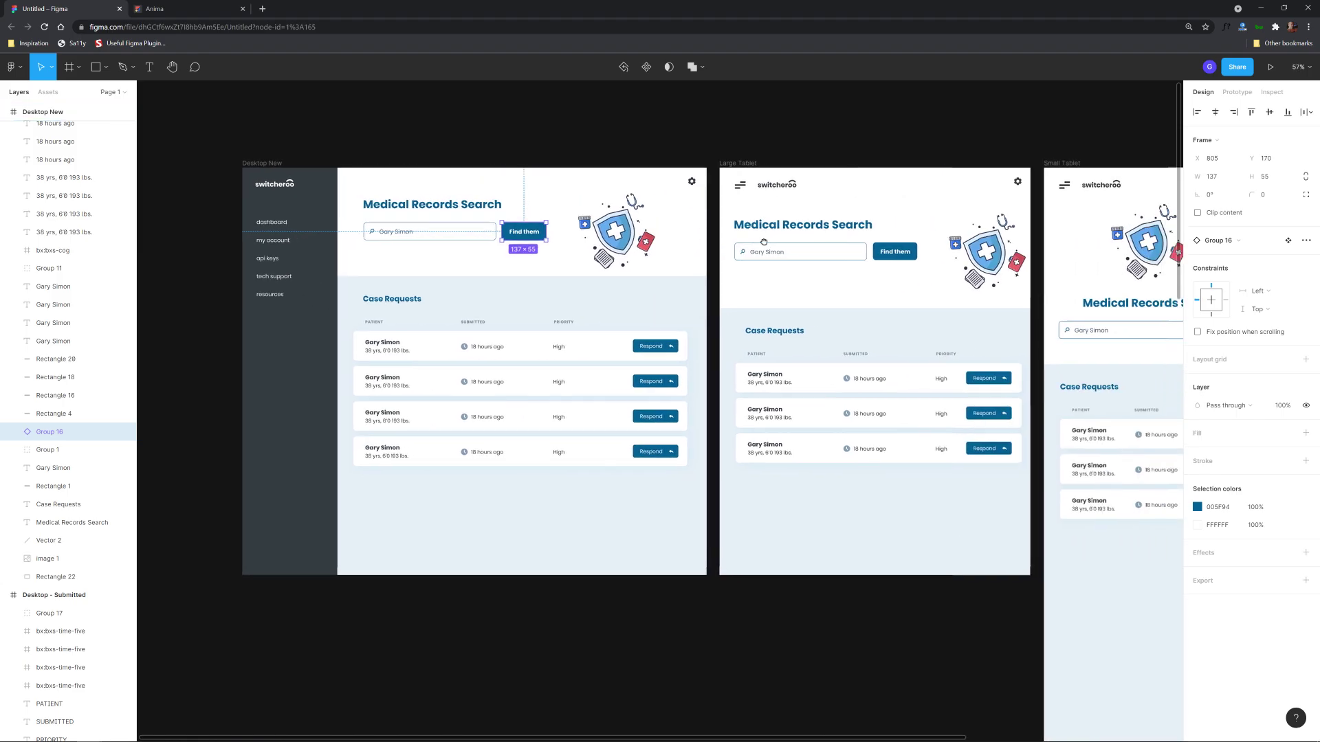
left_click(876, 251)
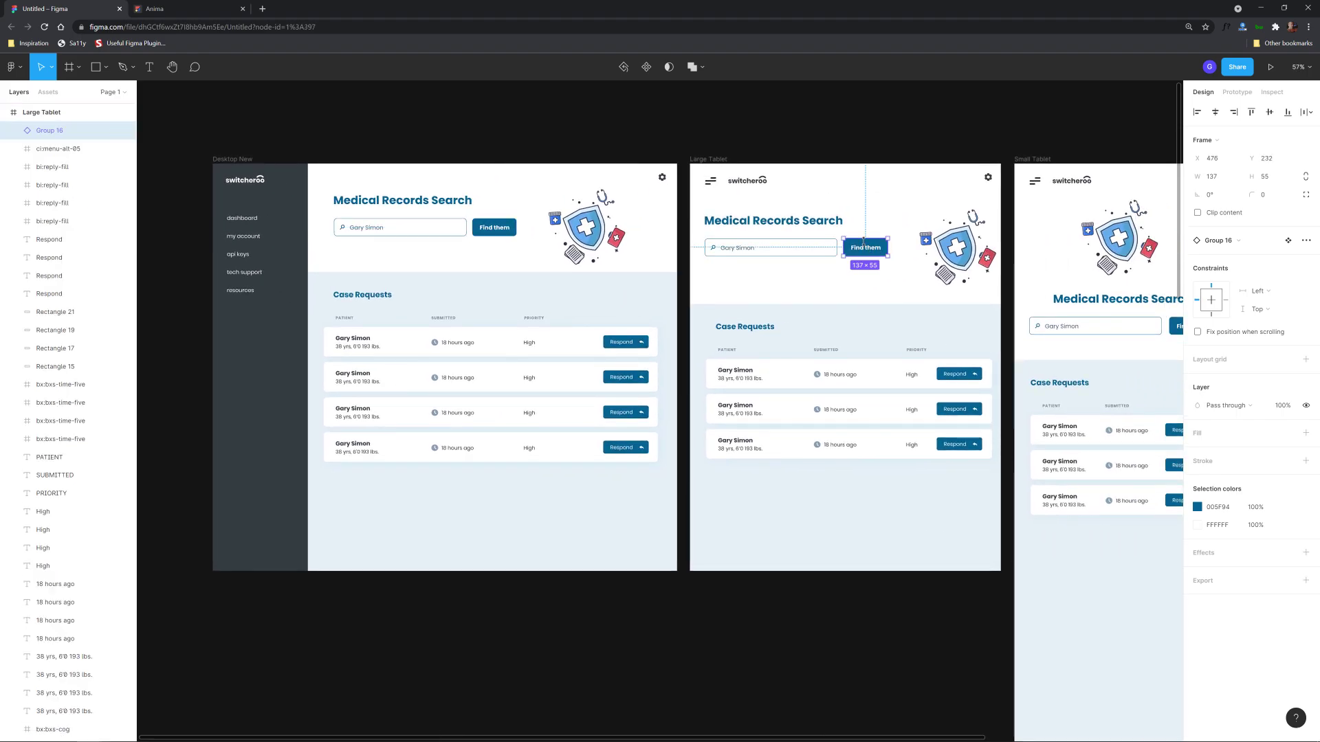
scroll(883, 250, "down", 2)
scroll(756, 227, "right", 5)
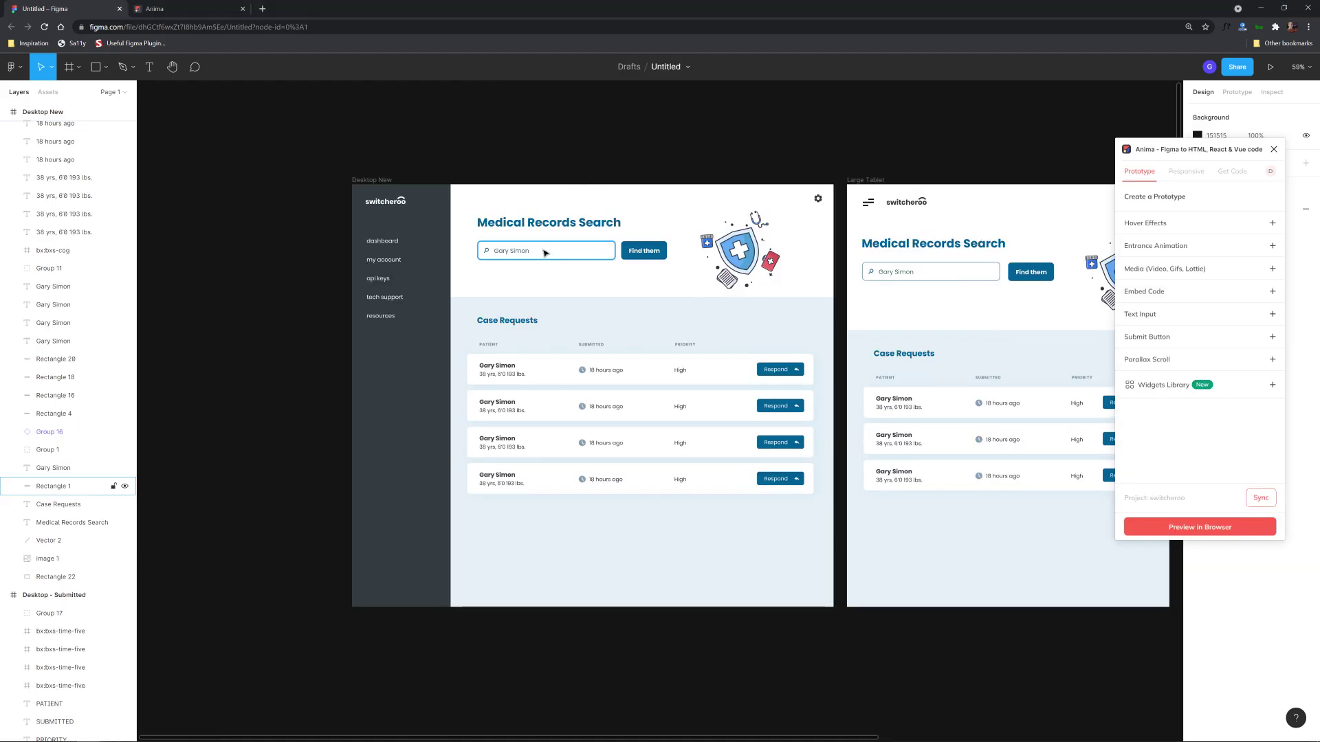
left_click(544, 253)
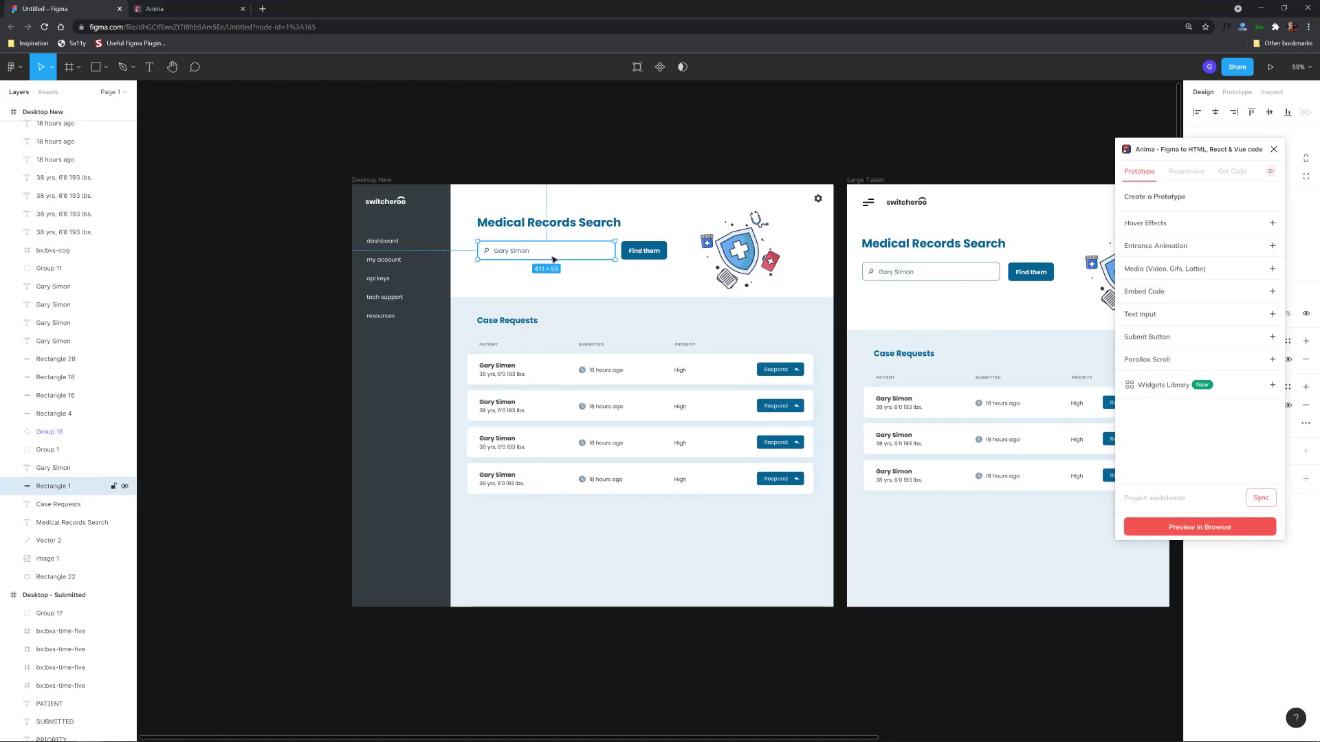
scroll(540, 251, "up", 4)
scroll(538, 251, "up", 3)
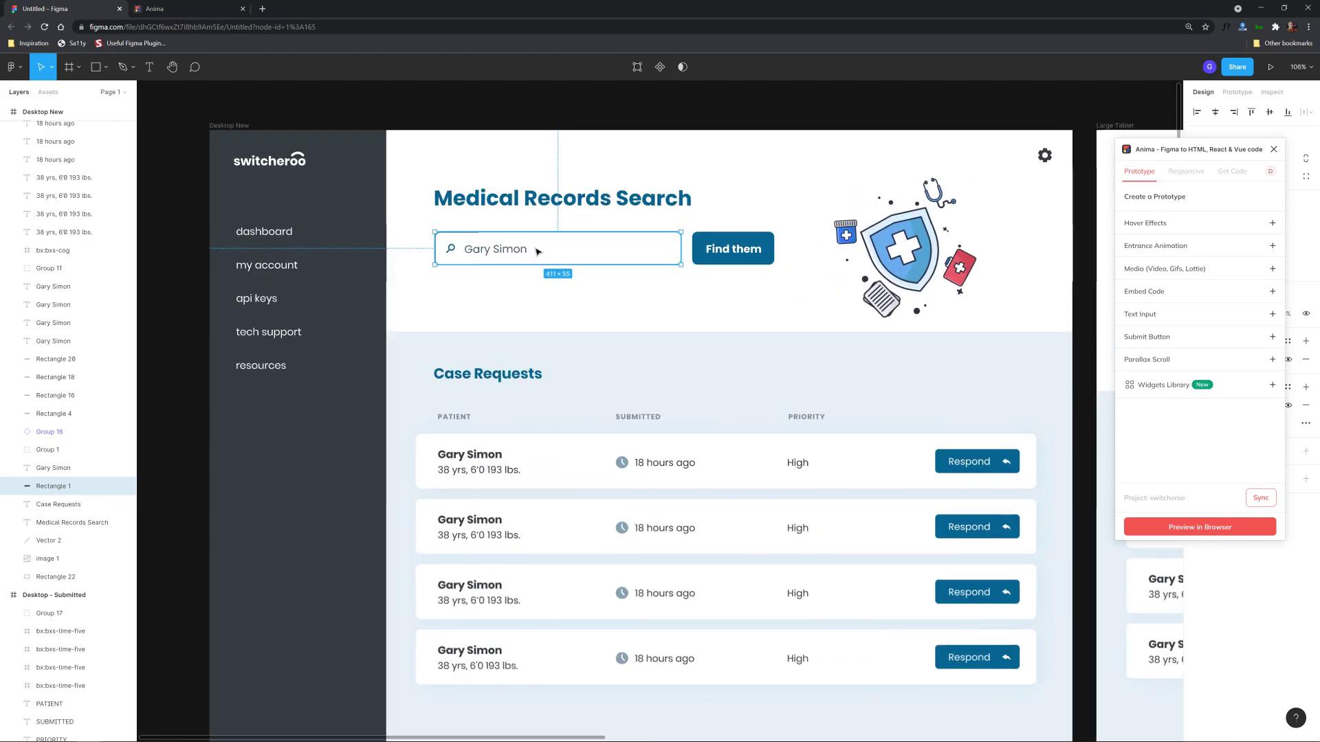
left_click(497, 249)
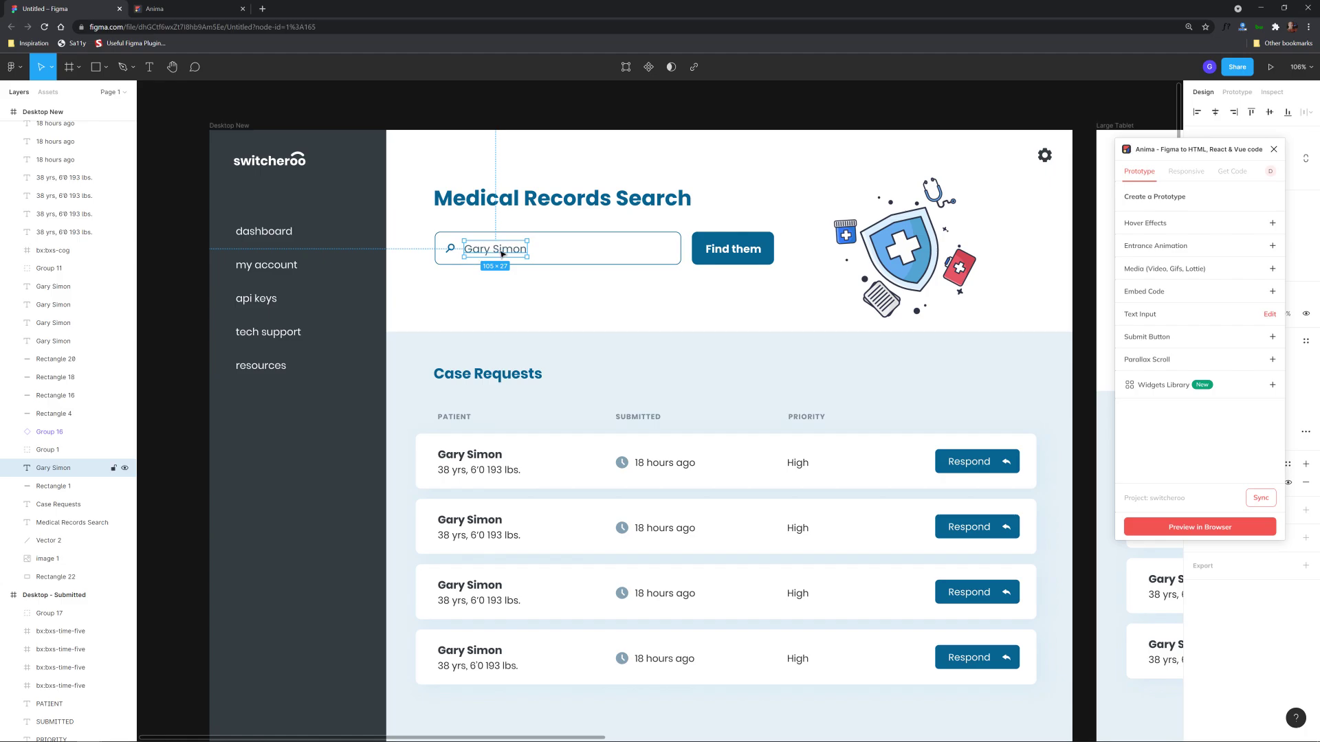
Save it as an Anima Text input with Gary Simon as the placeholder
left_click(1268, 316)
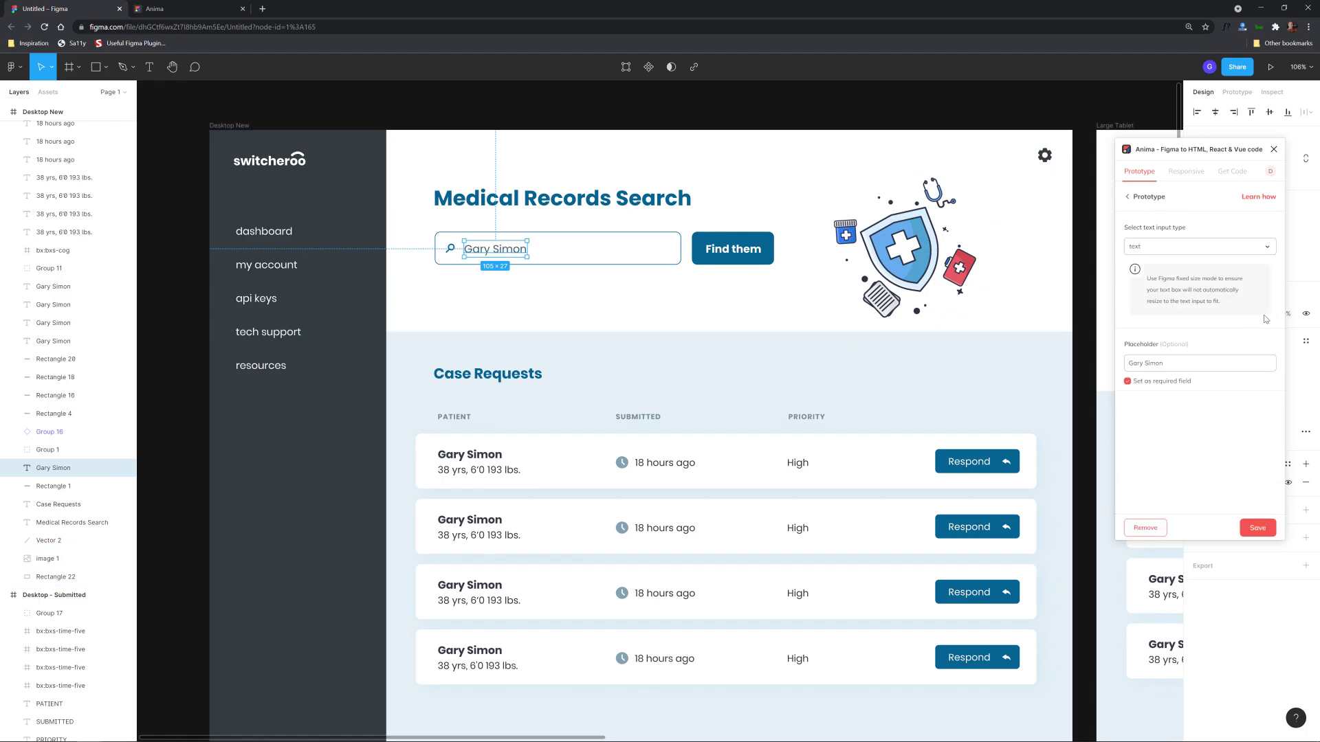
left_click(1139, 197)
left_click(1269, 316)
left_click(1172, 244)
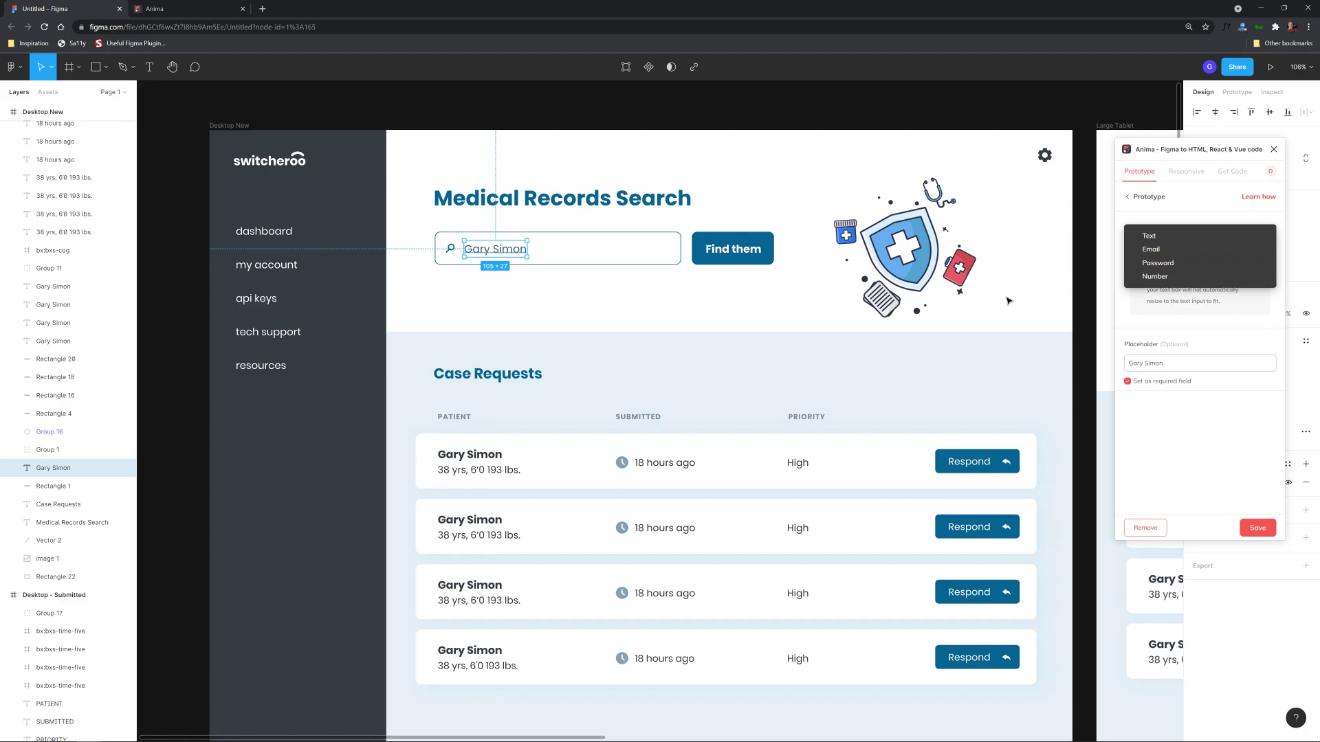
left_click(1163, 235)
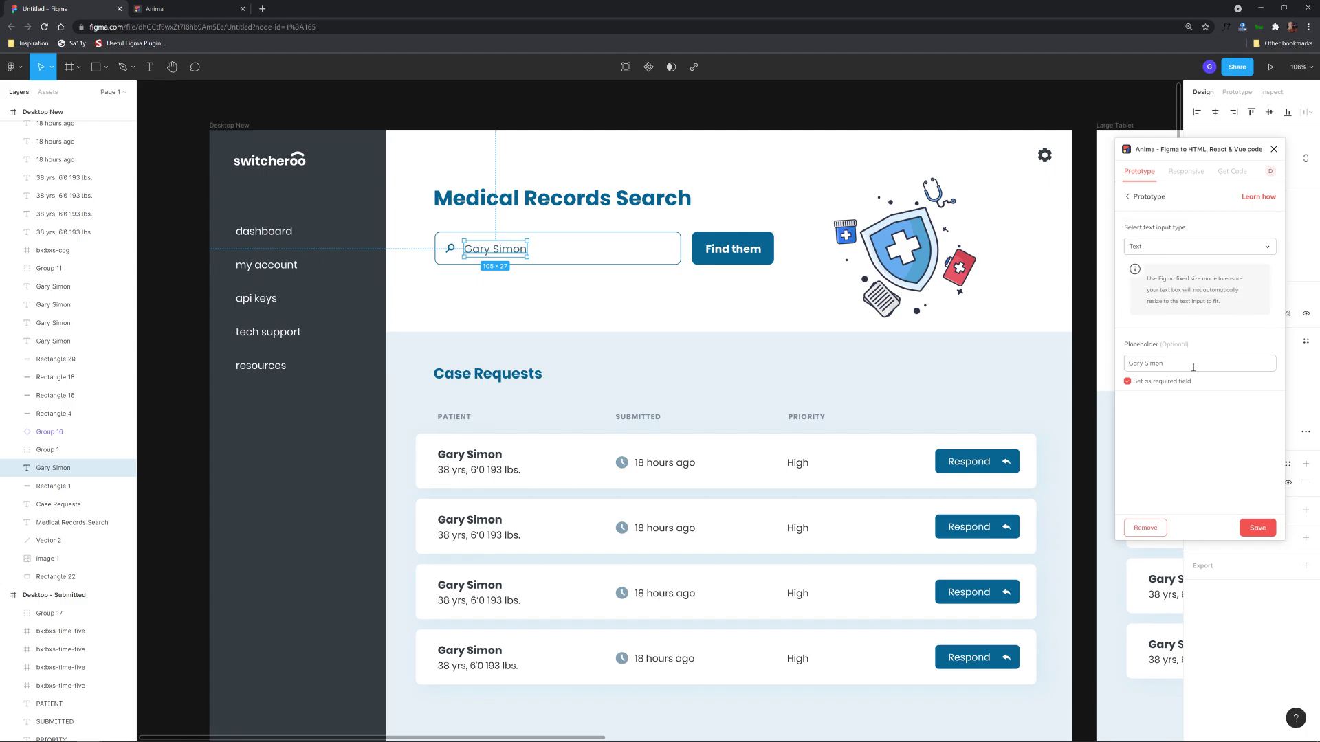
left_click_drag(1192, 367, 1120, 369)
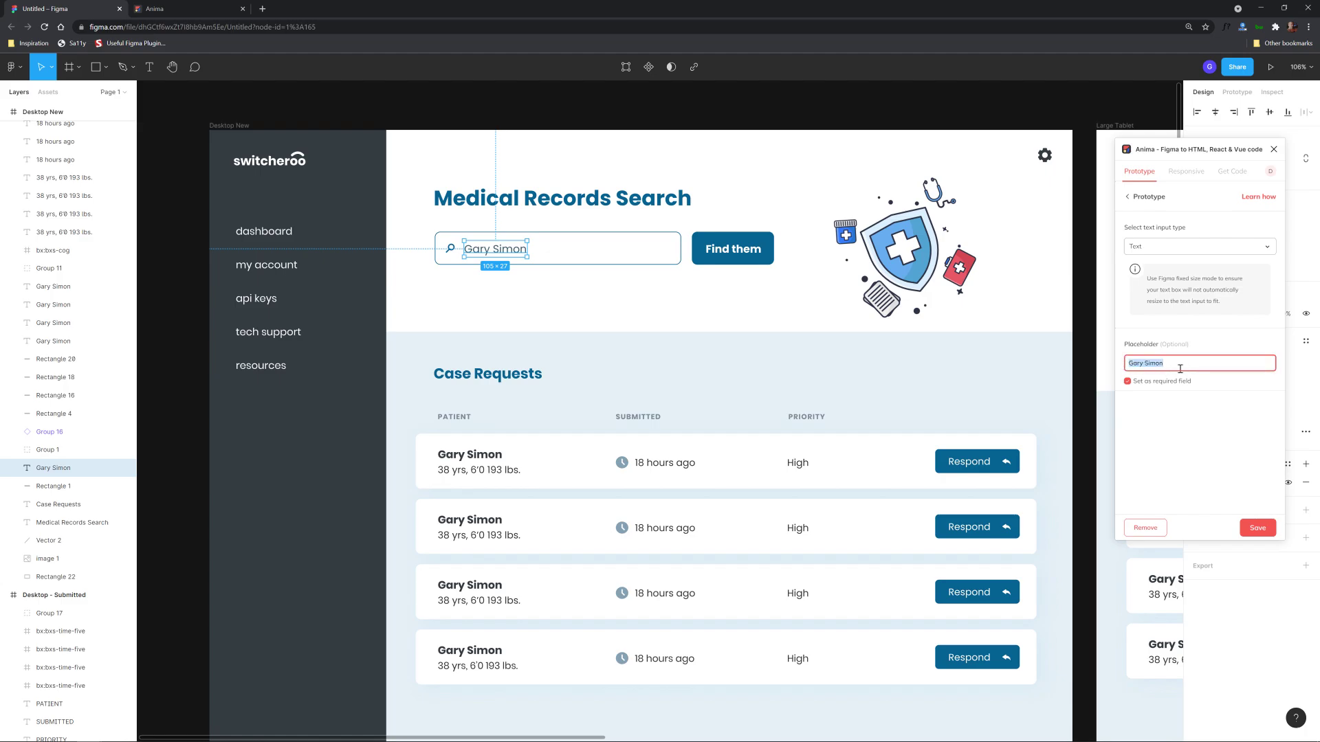
left_click(1257, 528)
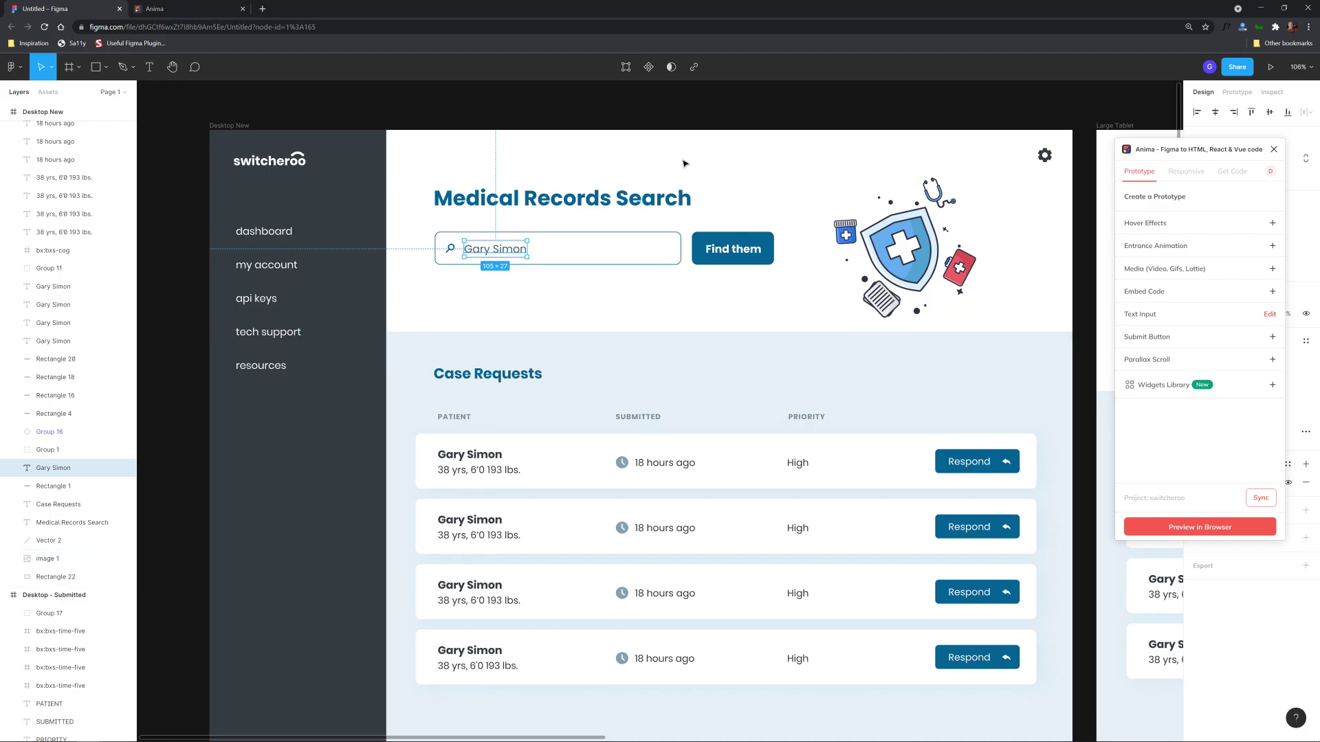
Select the Find them button and add Anima's Submit Button behaviour to it
key("Escape")
scroll(715, 176, "down", 5)
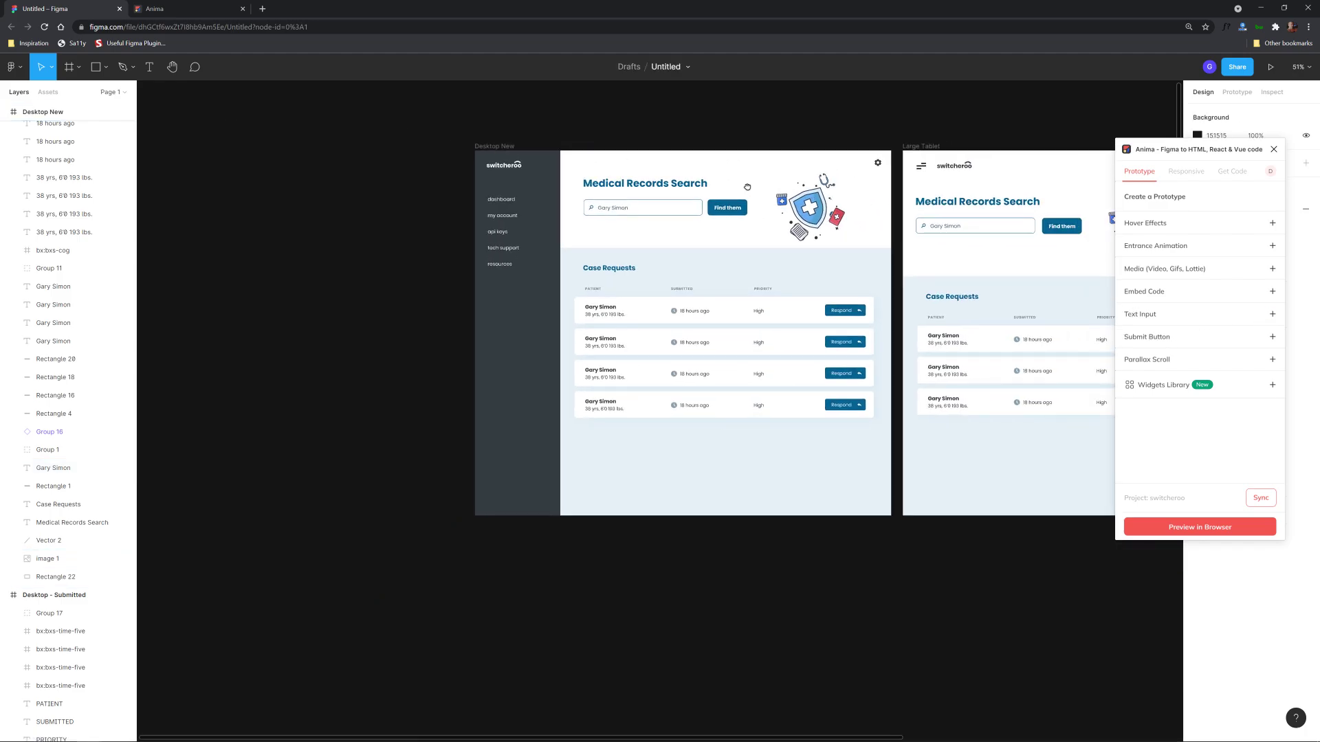
scroll(747, 187, "right", 2)
left_click(919, 223)
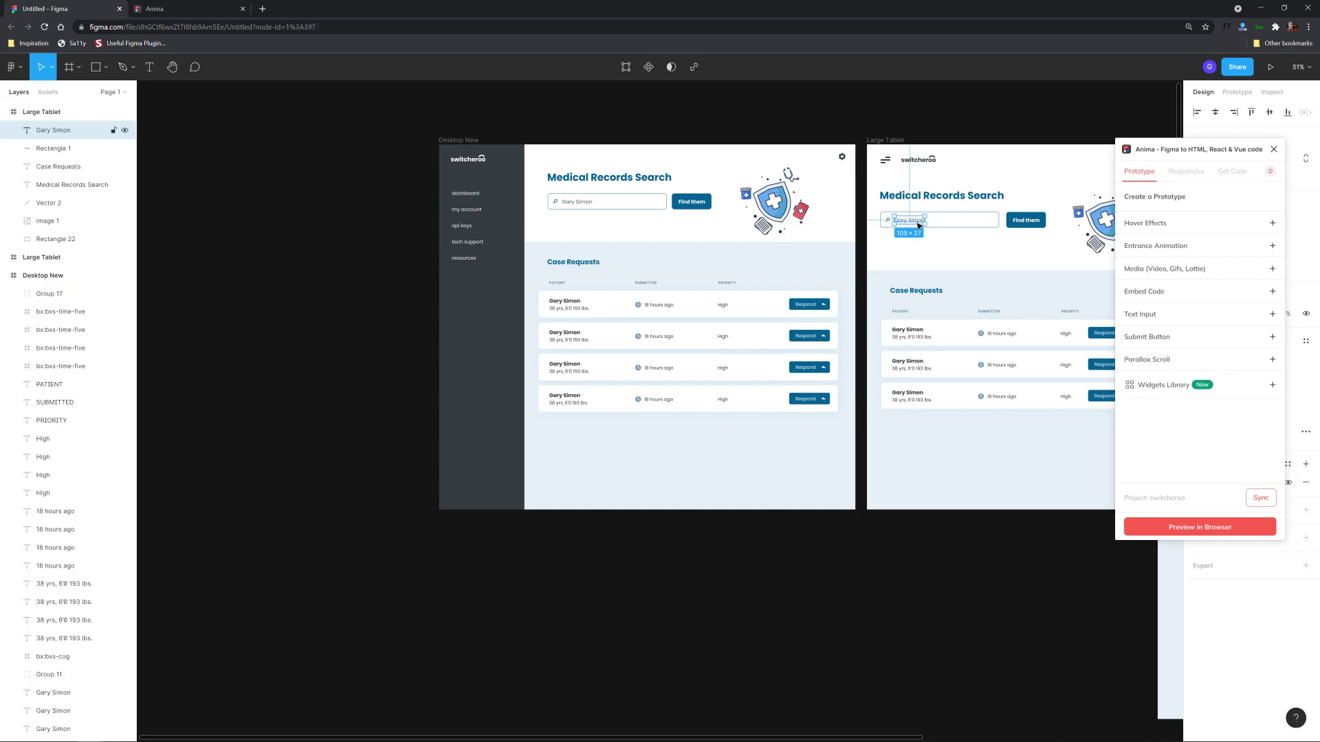
key("Escape")
scroll(602, 206, "up", 5)
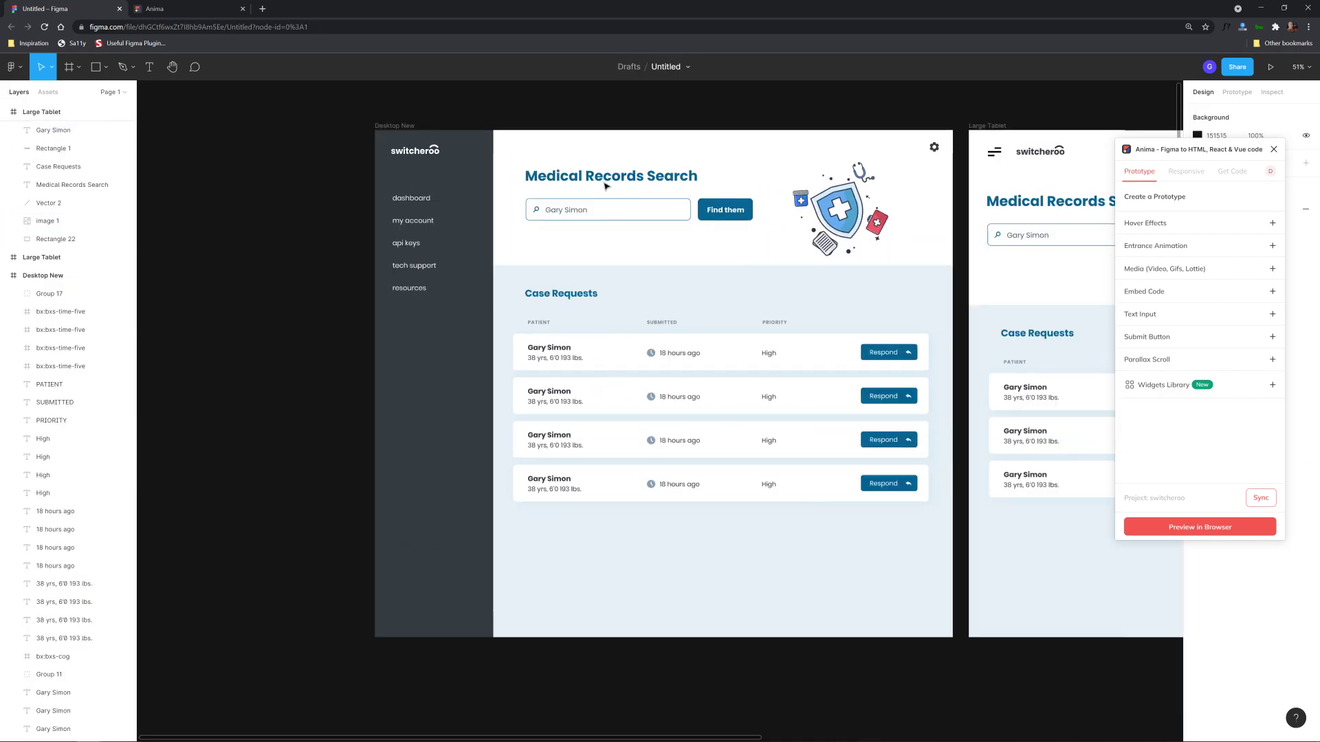
scroll(583, 268, "right", 2)
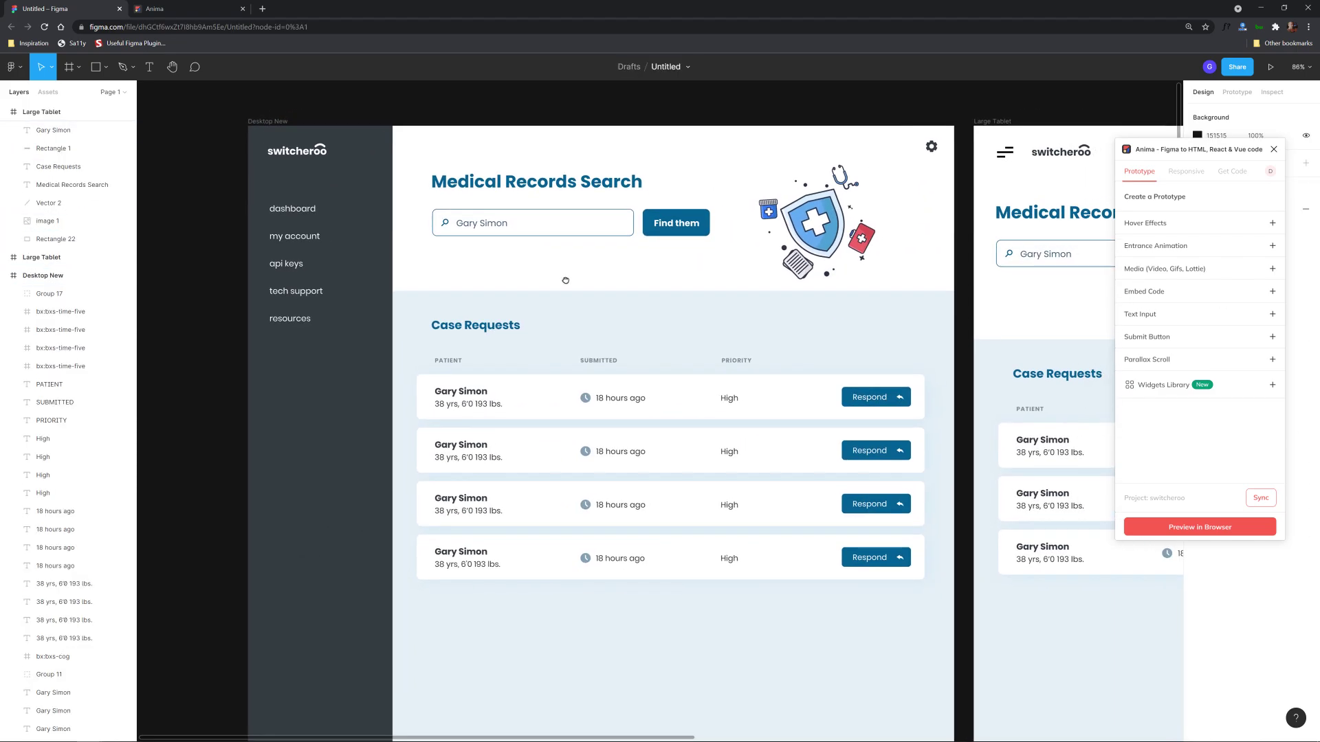
left_click(680, 233)
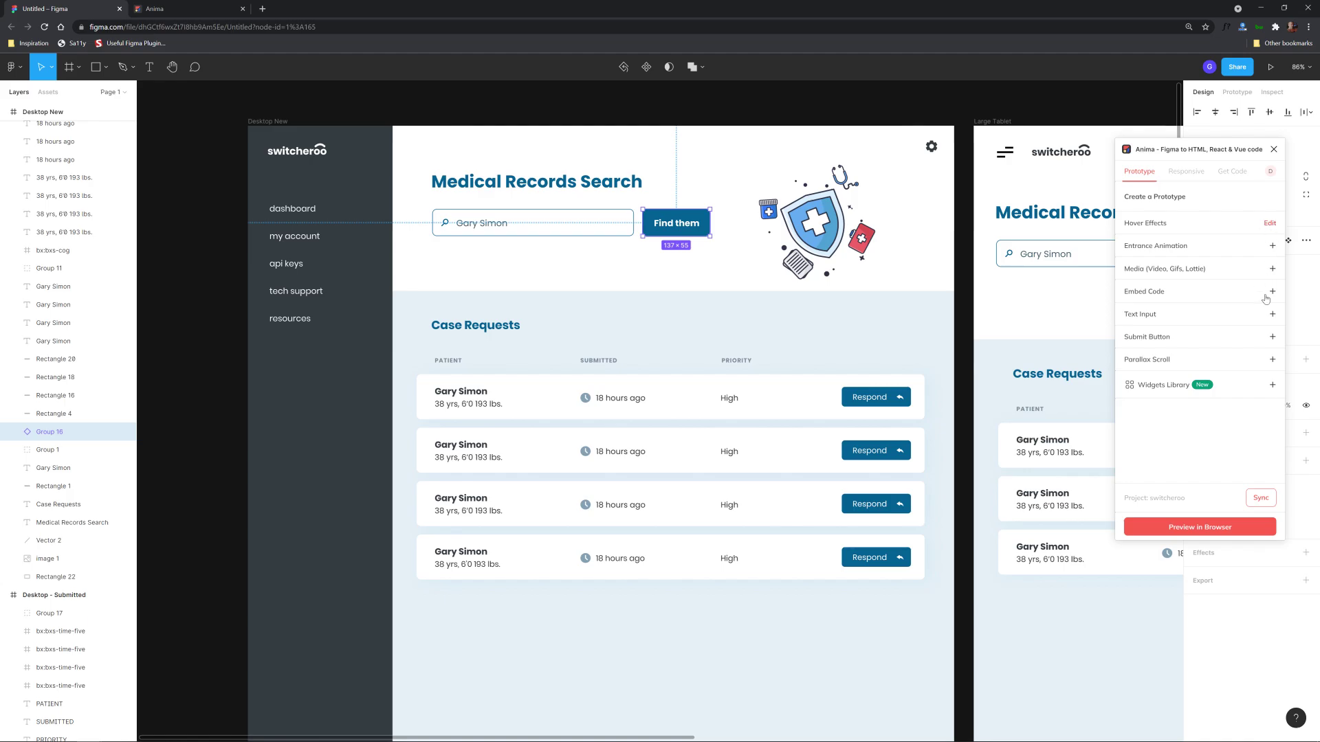
left_click(1272, 338)
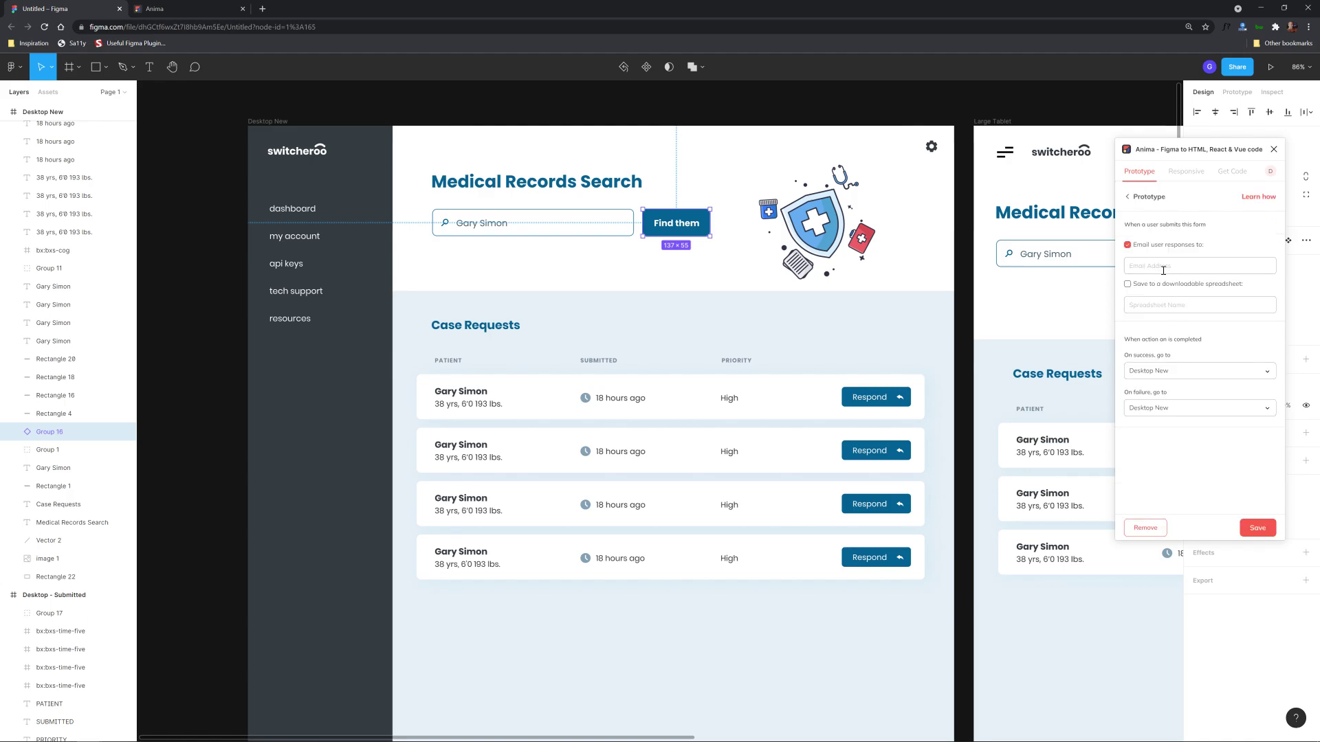
Move the plugin panel beside the frame and enter an email address for form responses
left_click_drag(1155, 153, 251, 148)
left_click_drag(324, 185, 561, 195)
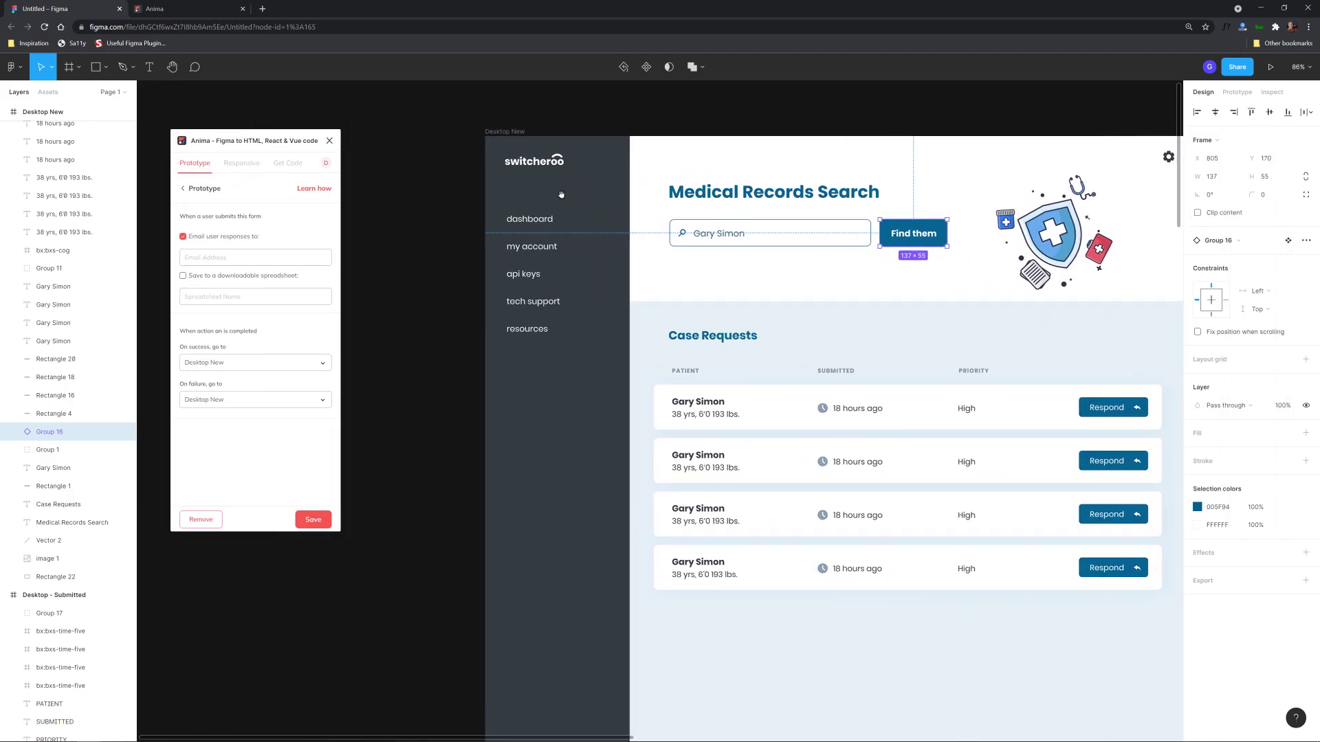
left_click_drag(273, 146, 362, 161)
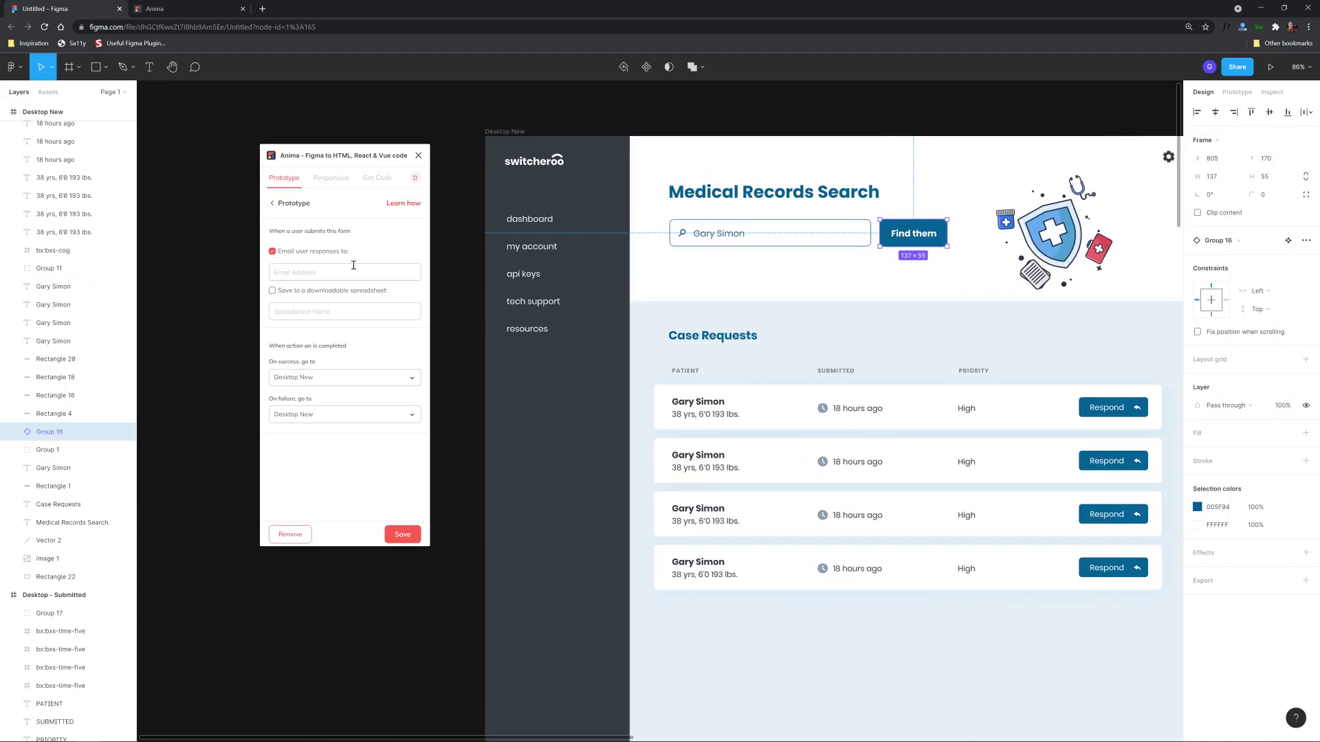
left_click(307, 270)
type("go")
key("ctrl+a")
type("cont")
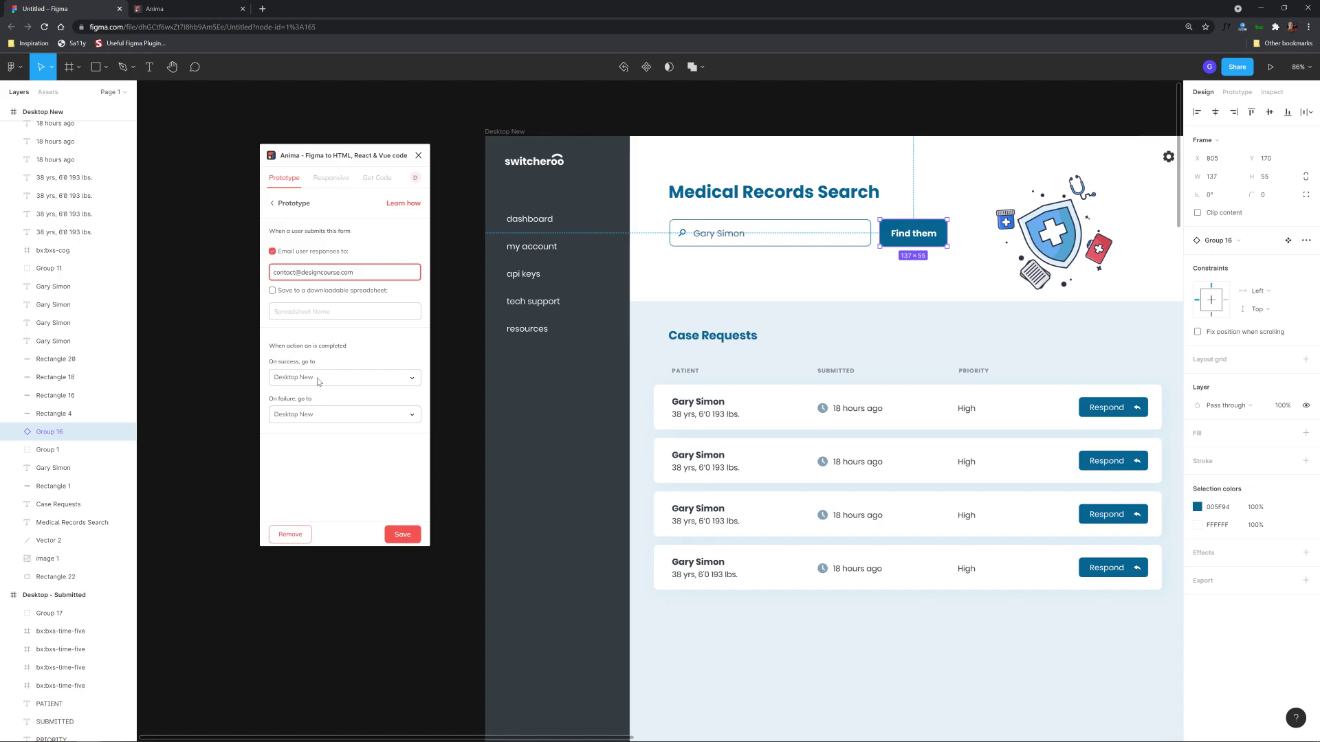
Set both On success and On failure to Desktop - Submitted and save the form settings
scroll(748, 550, "down", 3)
scroll(748, 613, "down", 5)
left_click_drag(738, 691, 696, 324)
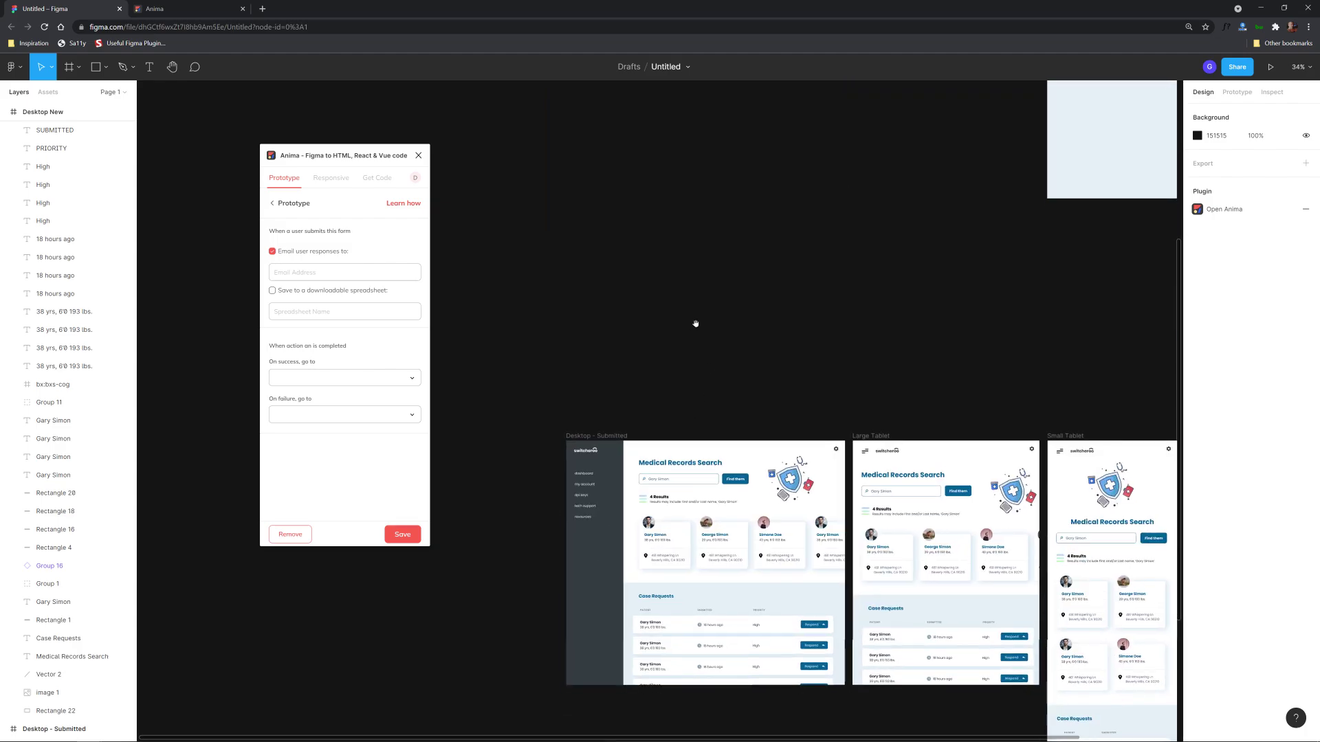
left_click(589, 437)
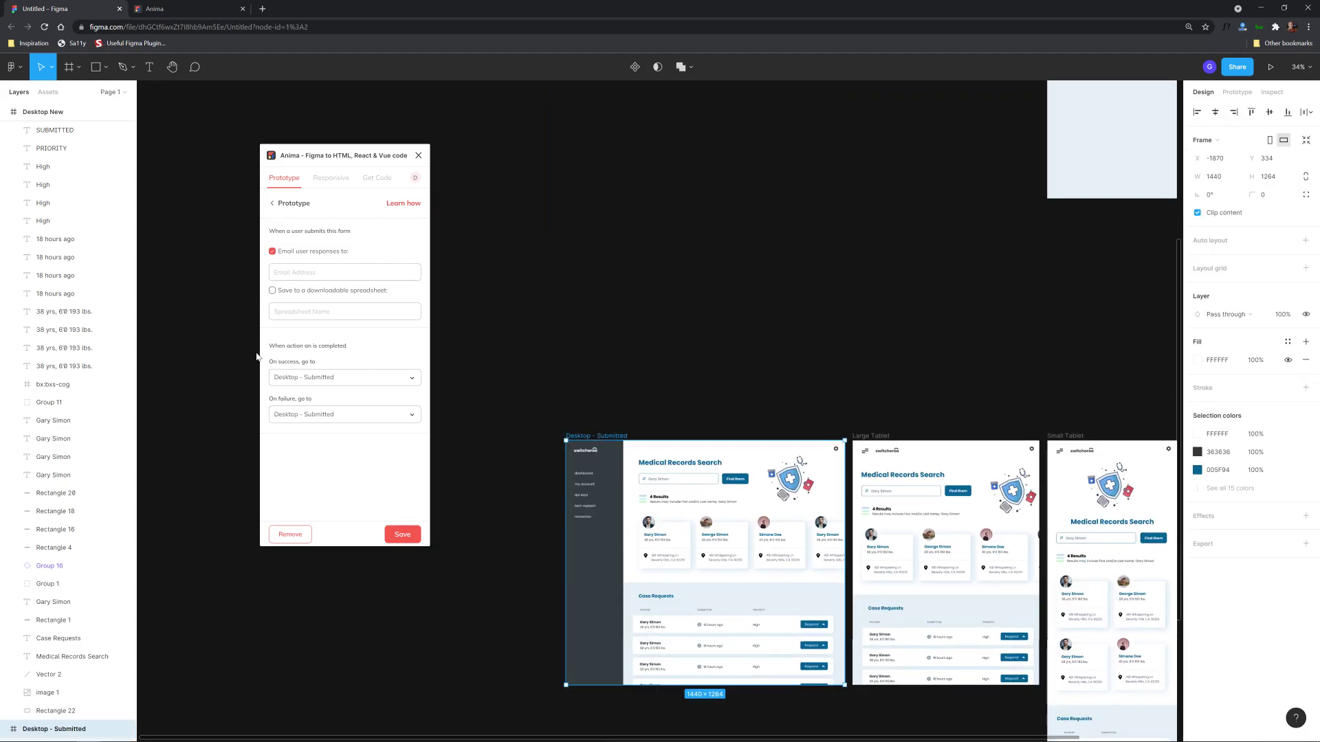
key("ctrl+plus")
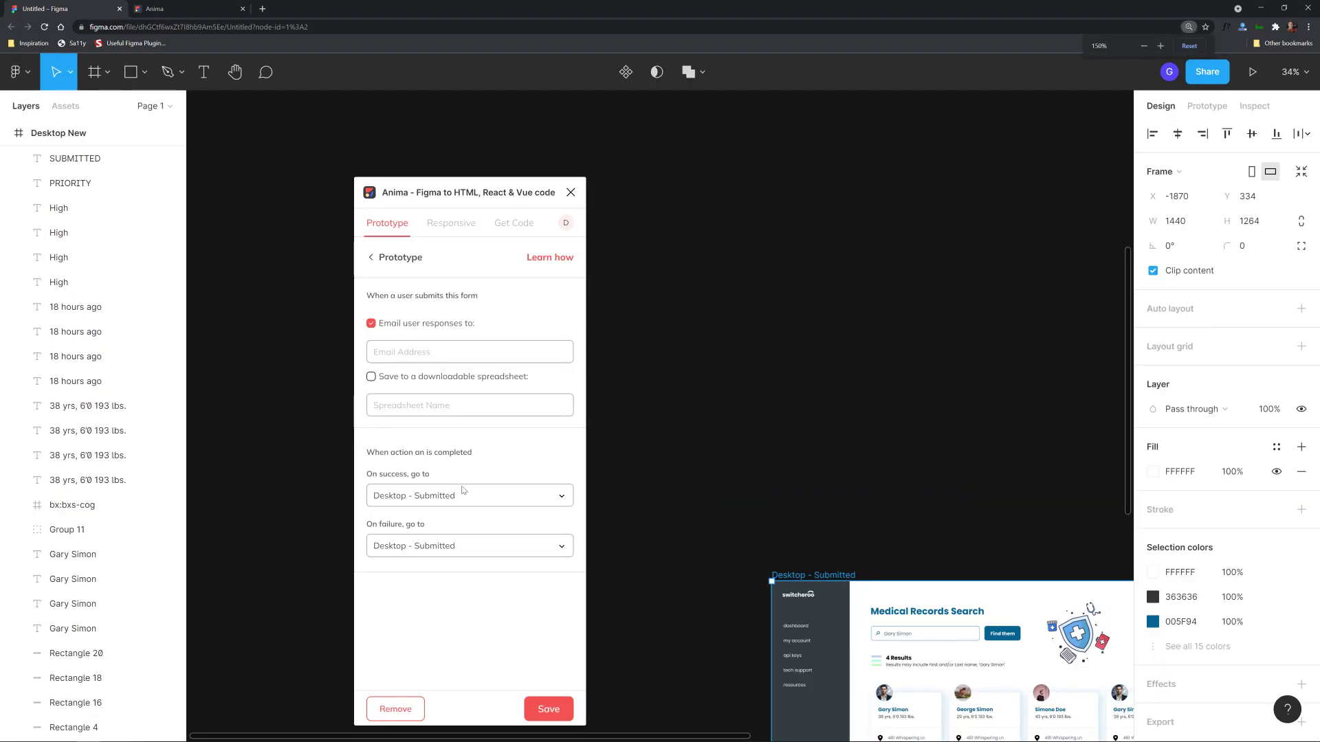
left_click(461, 495)
left_click(454, 480)
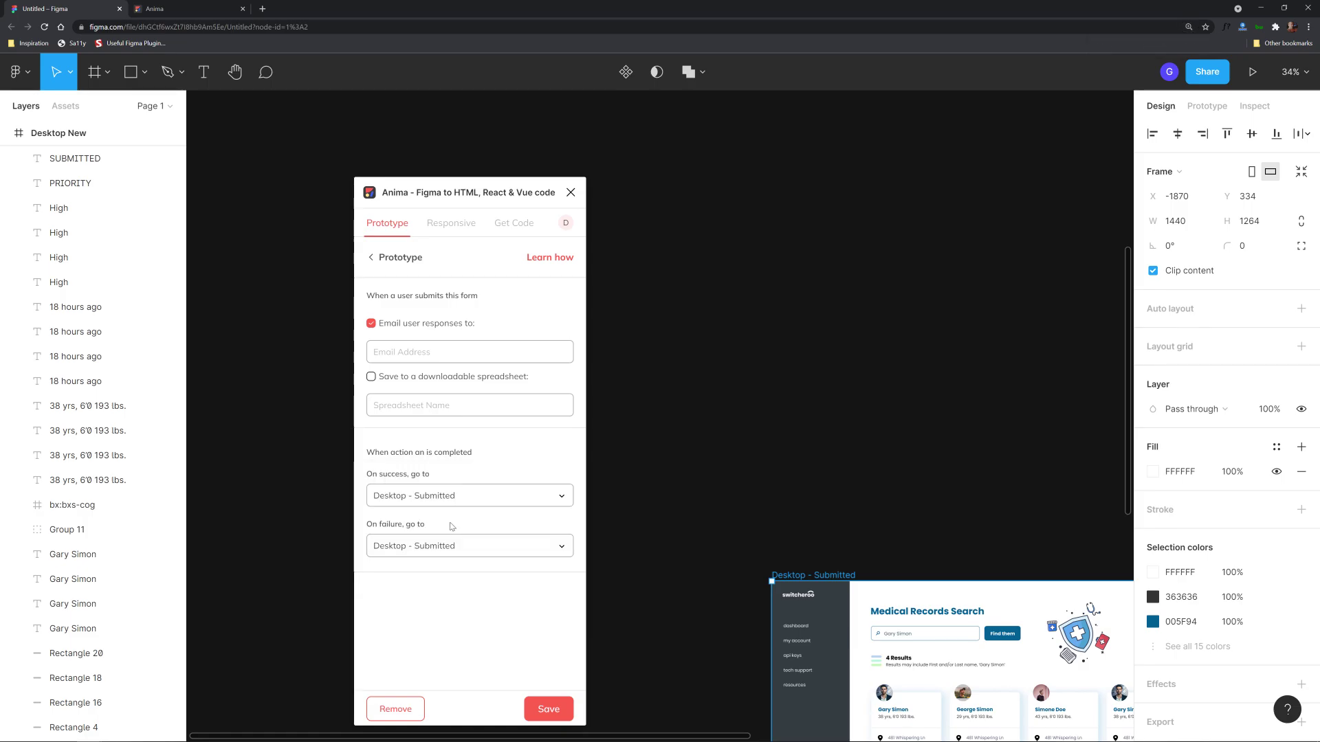
left_click(431, 554)
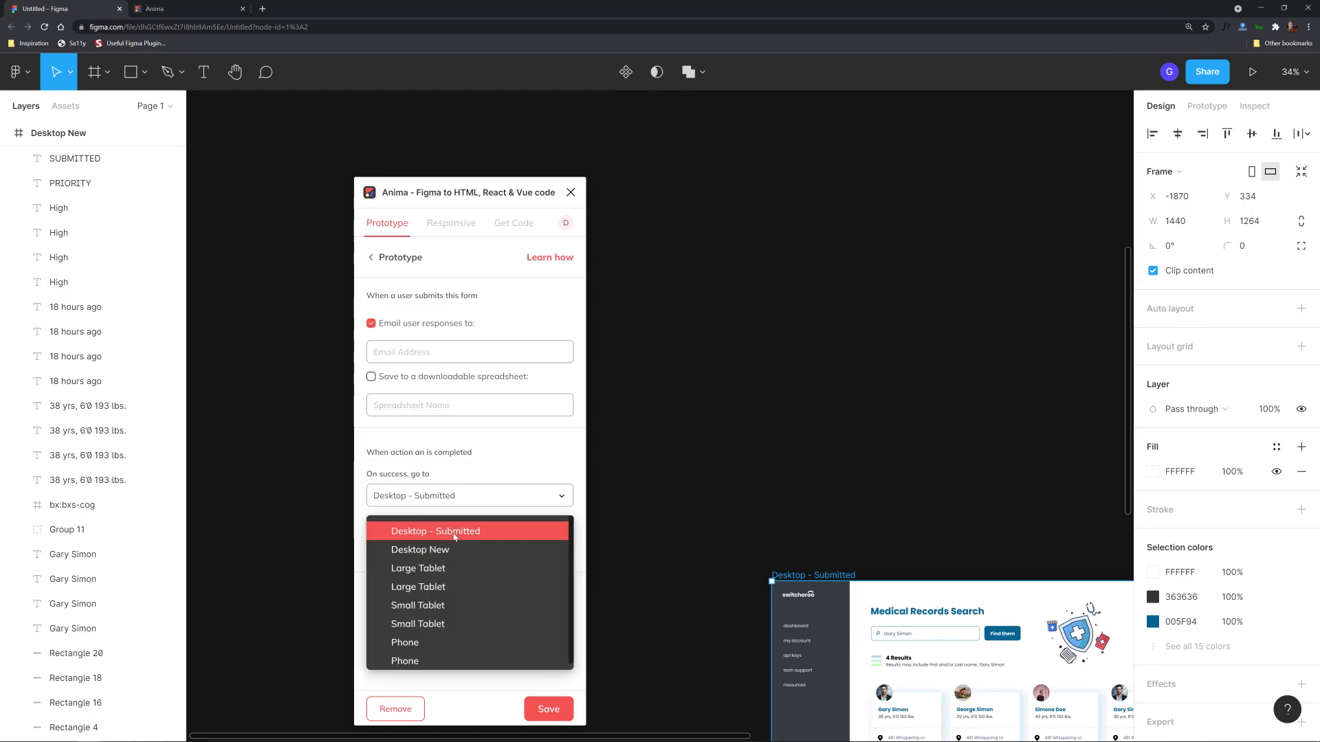
left_click(454, 535)
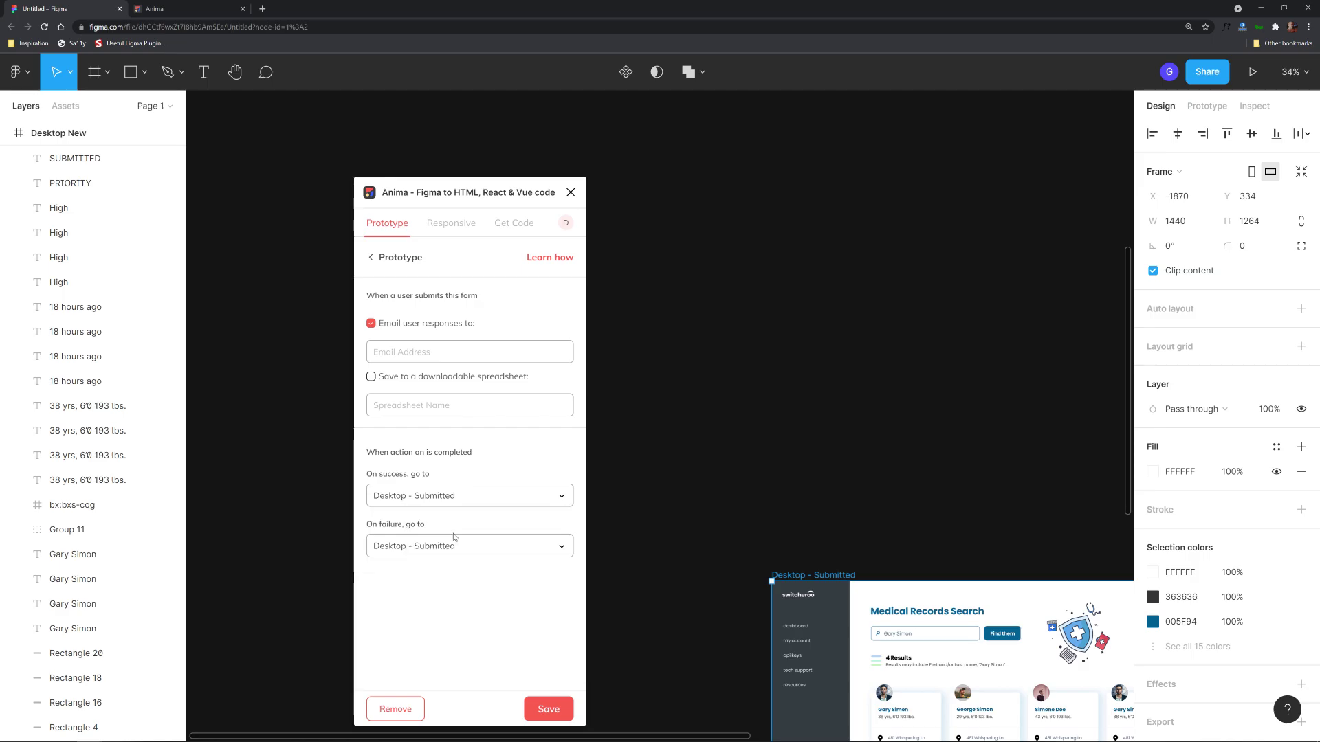
left_click(548, 709)
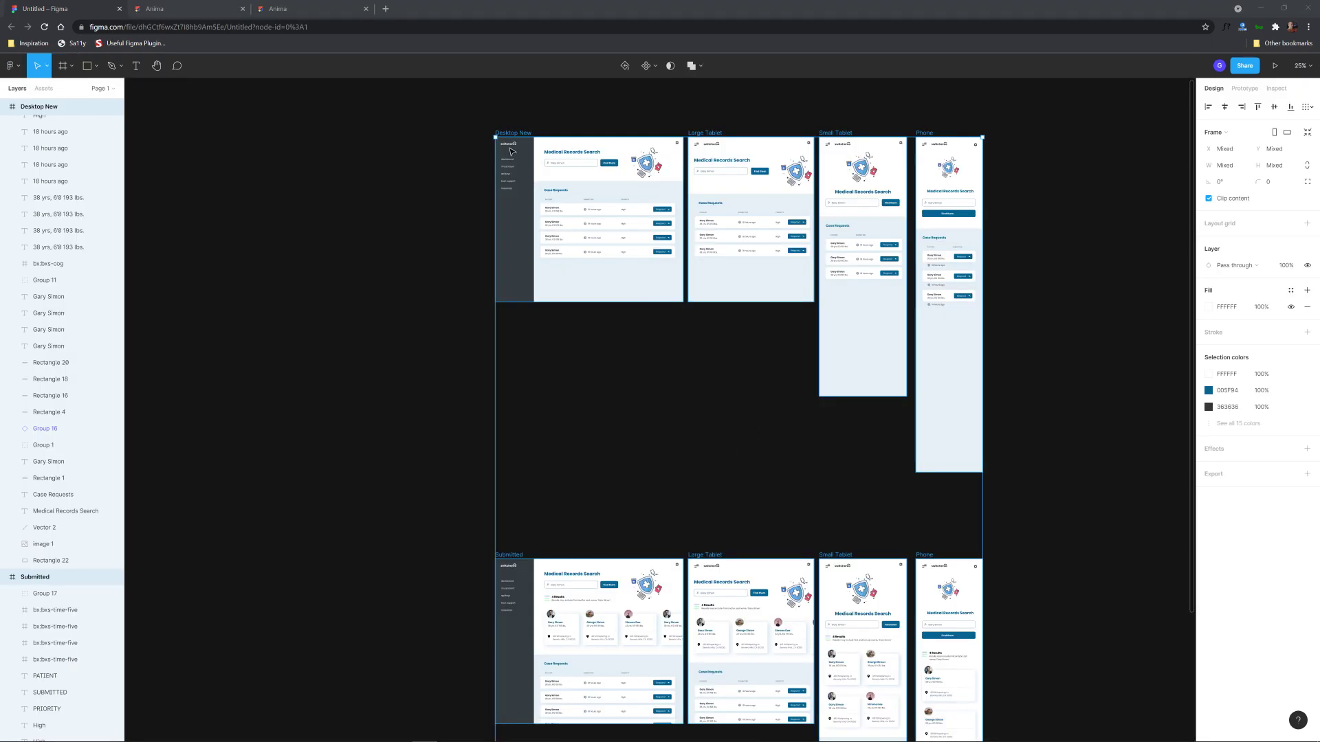
Relaunch Anima from the canvas and generate a browser preview of the prototype
right_click(461, 143)
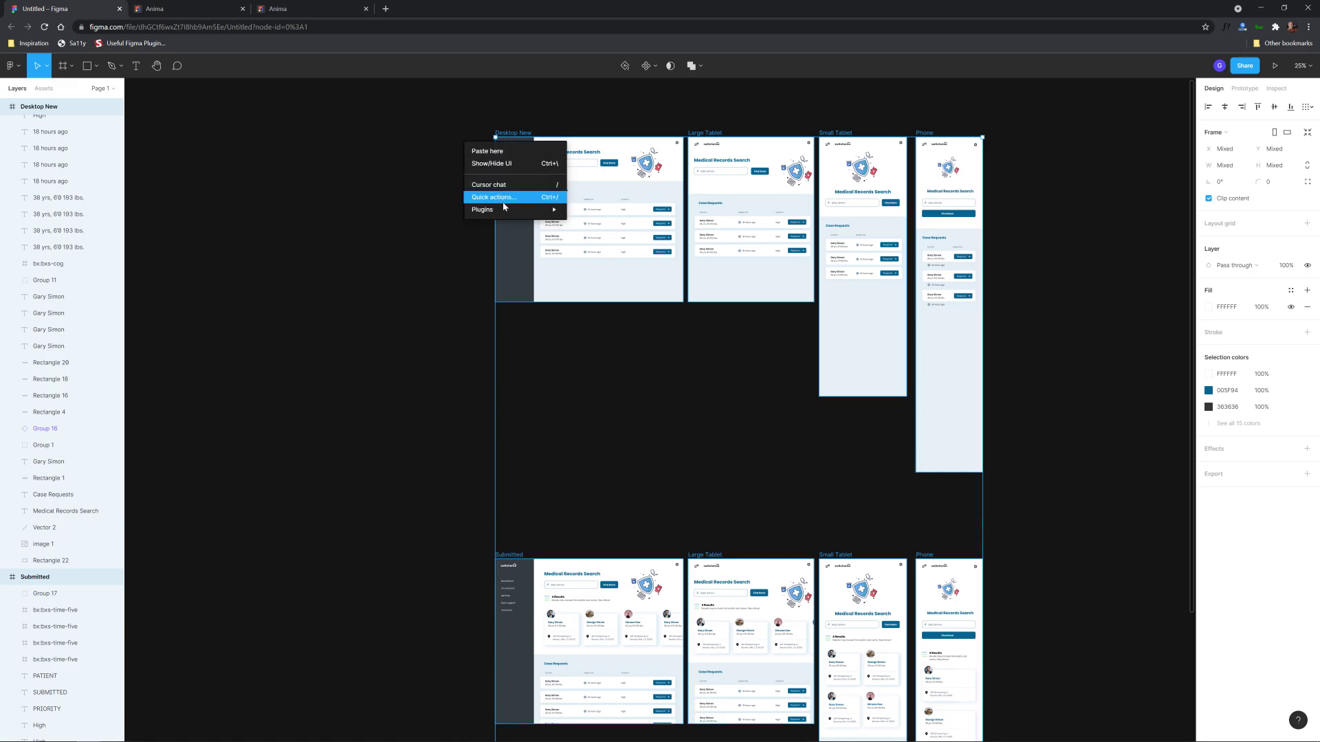
mouse_move(523, 209)
left_click(592, 222)
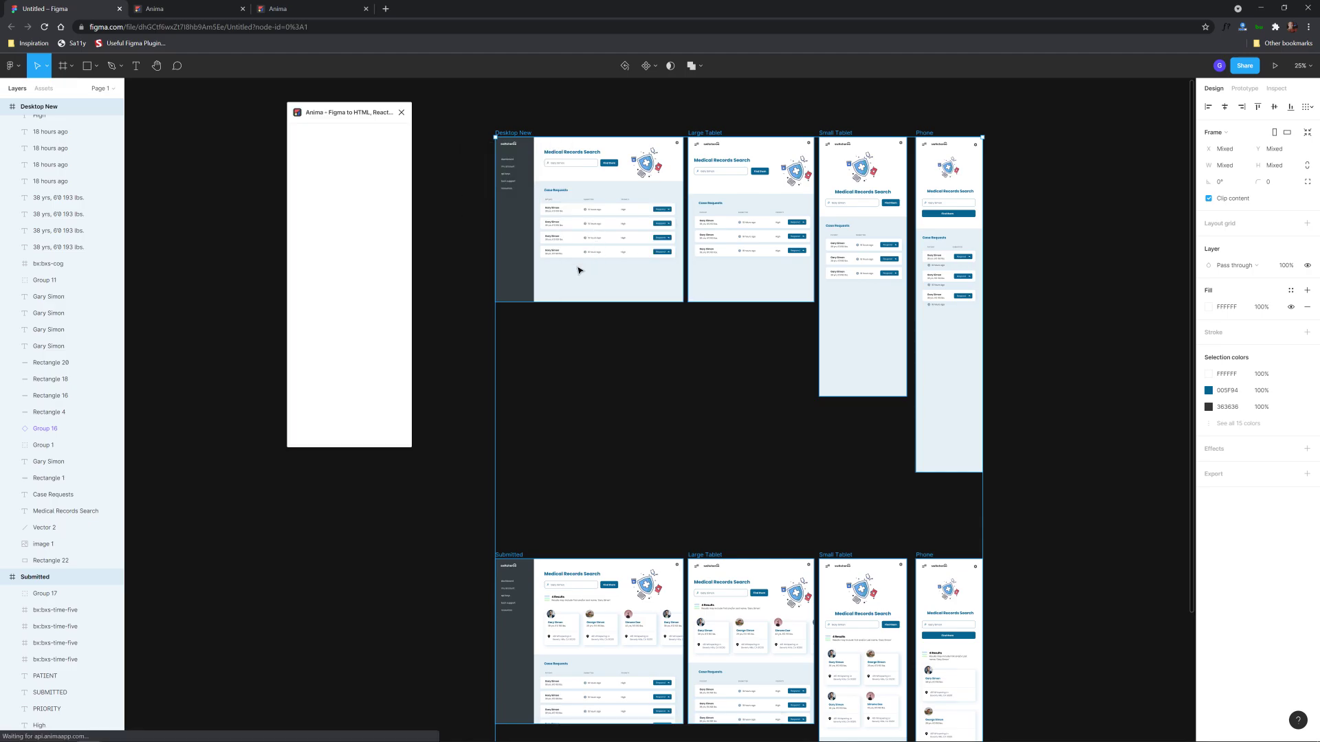
left_click(365, 456)
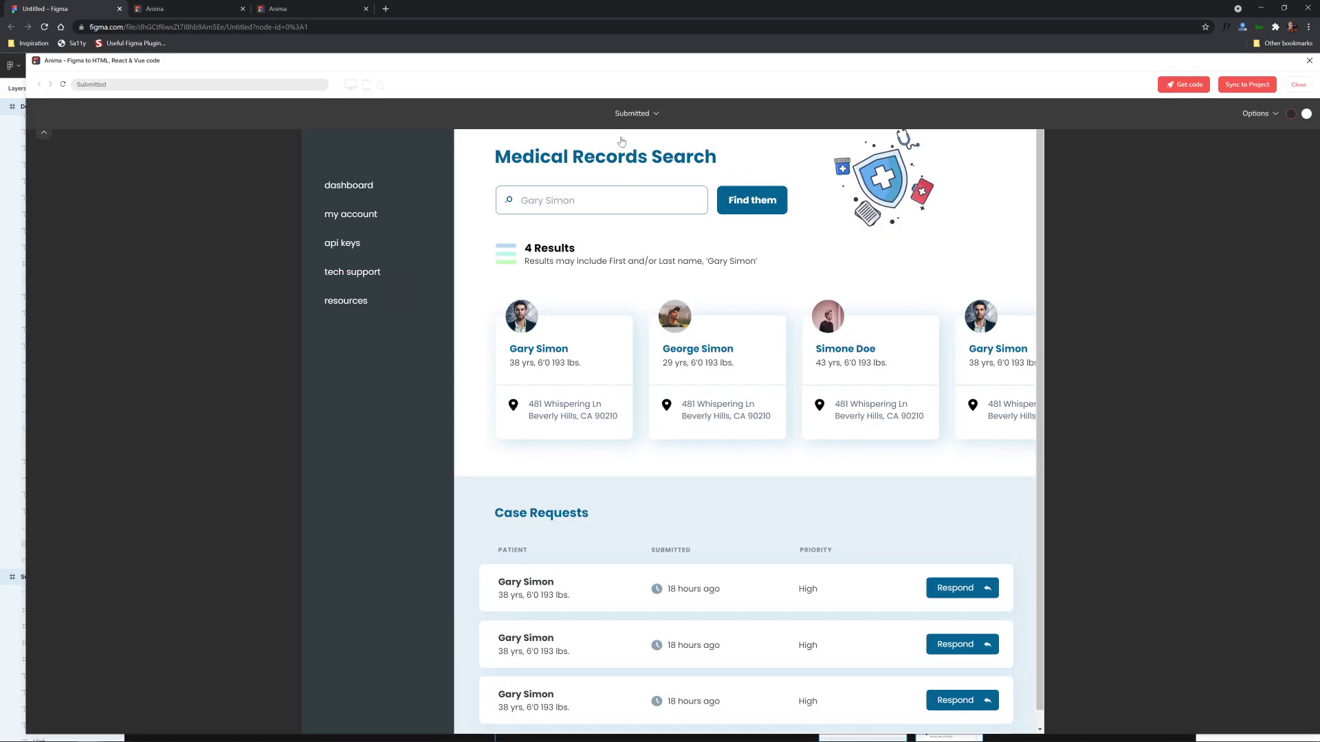
left_click(645, 114)
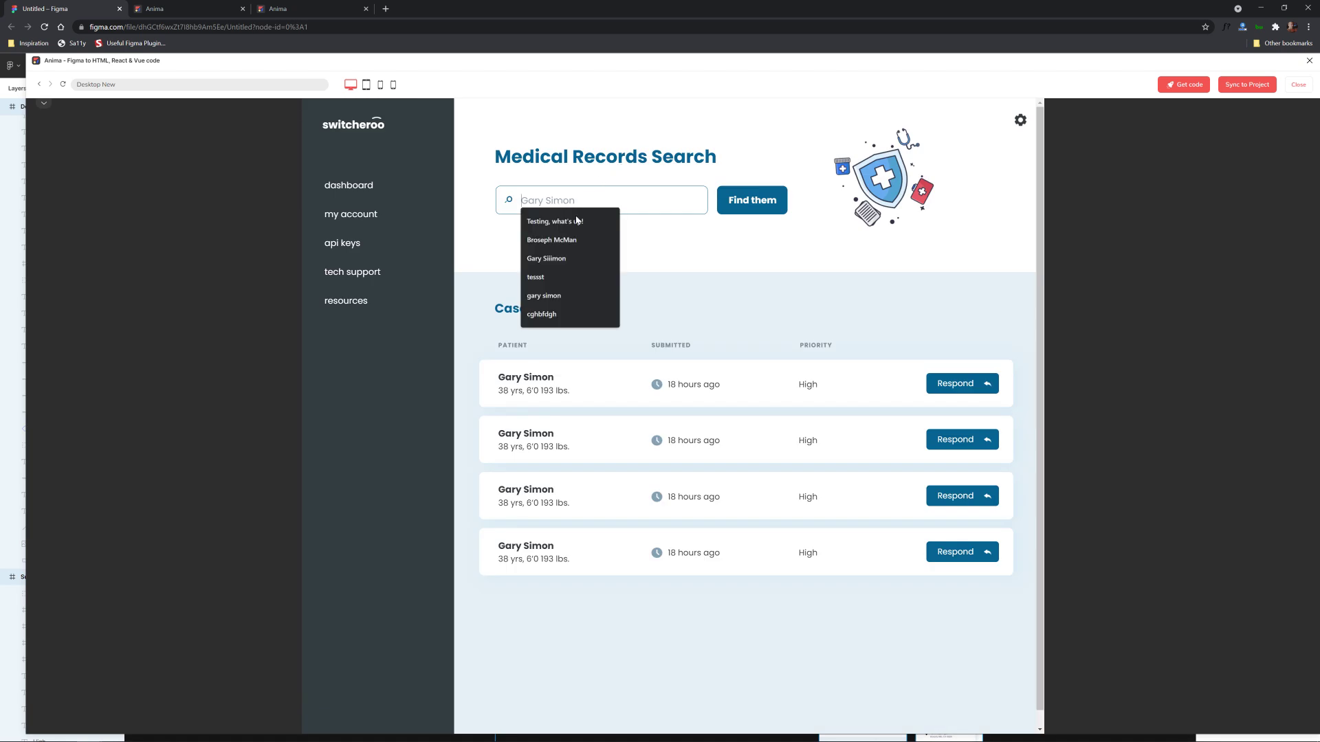
Search for 'John Doe' in the preview to reach the Submitted page with 4 results
type("sdasdfasdf")
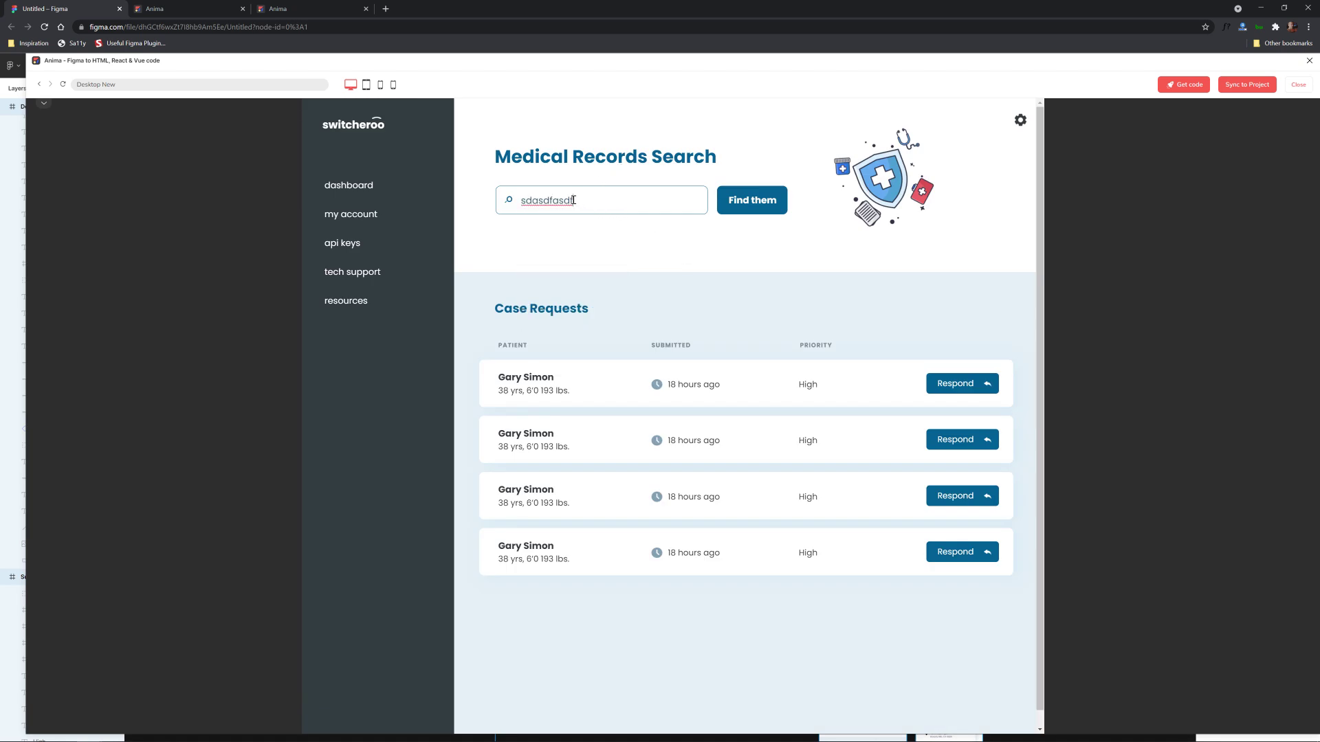
left_click_drag(585, 203, 508, 211)
type("John Doe")
left_click(756, 201)
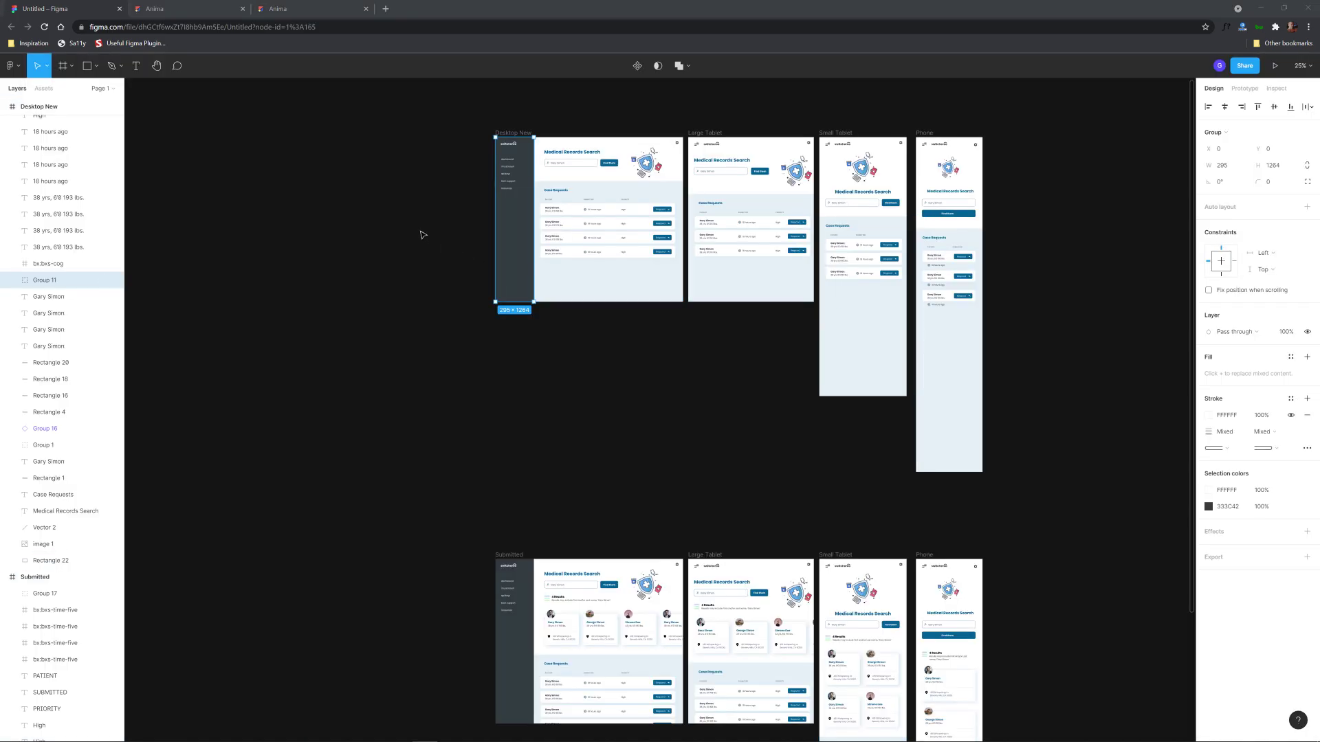
Select the dark sidebar group on the desktop frame, trial-nudging it and putting it back
left_click(426, 213)
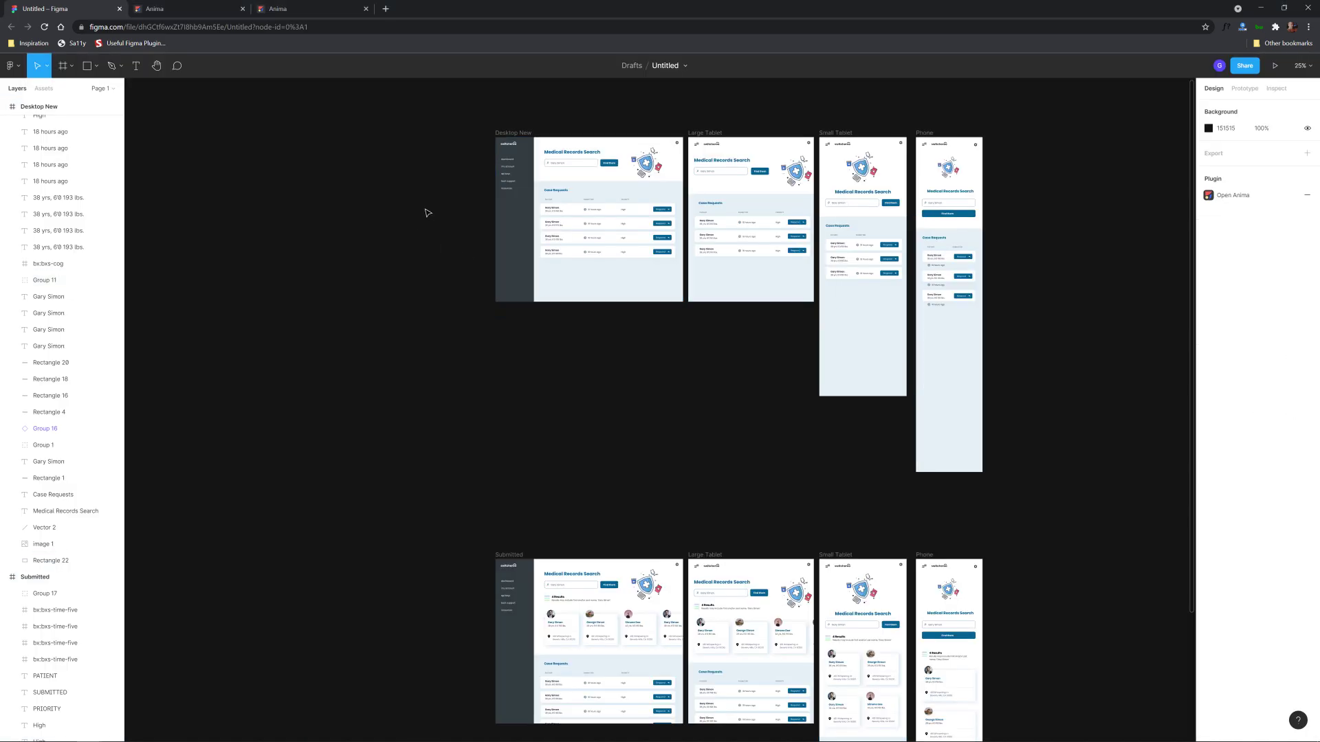
scroll(539, 187, "up", 5)
left_click_drag(539, 187, 594, 320)
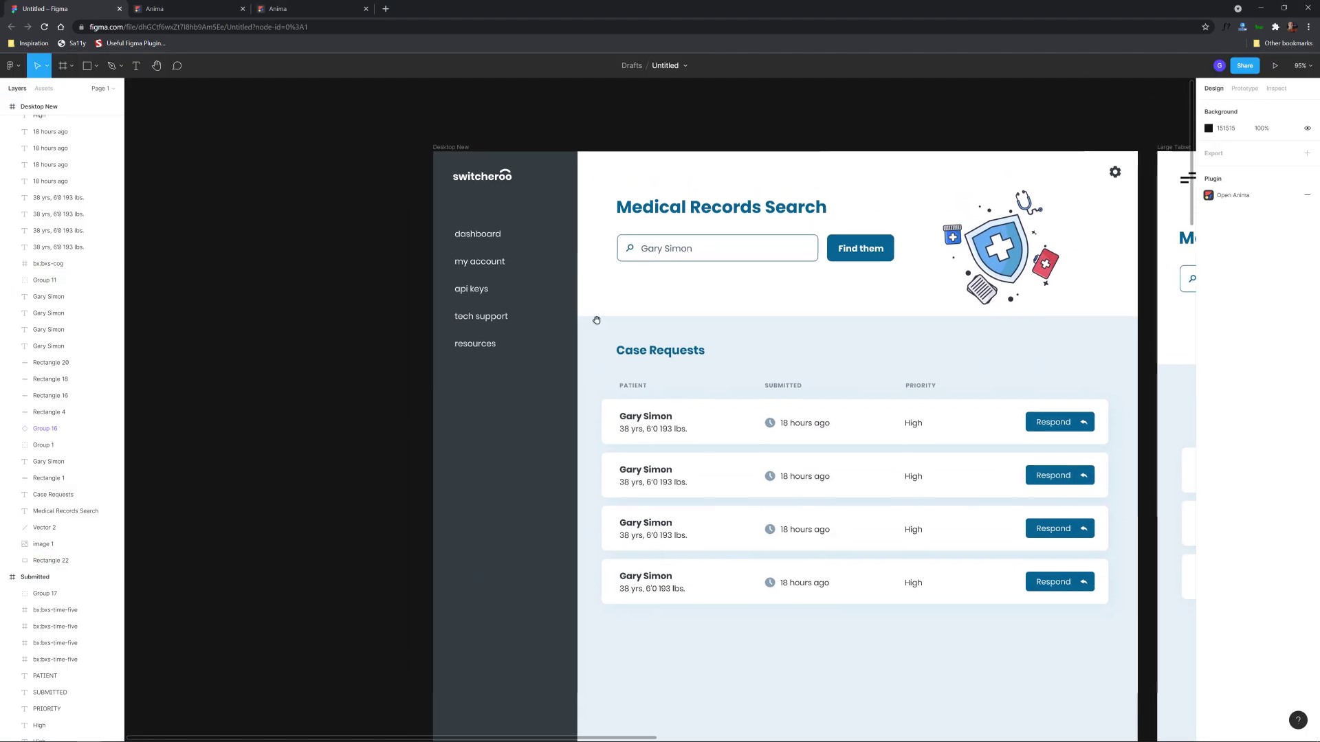
left_click(514, 184)
mouse_move(514, 199)
left_mouse_down()
mouse_move(556, 199)
mouse_move(501, 200)
left_mouse_up()
left_click(385, 220)
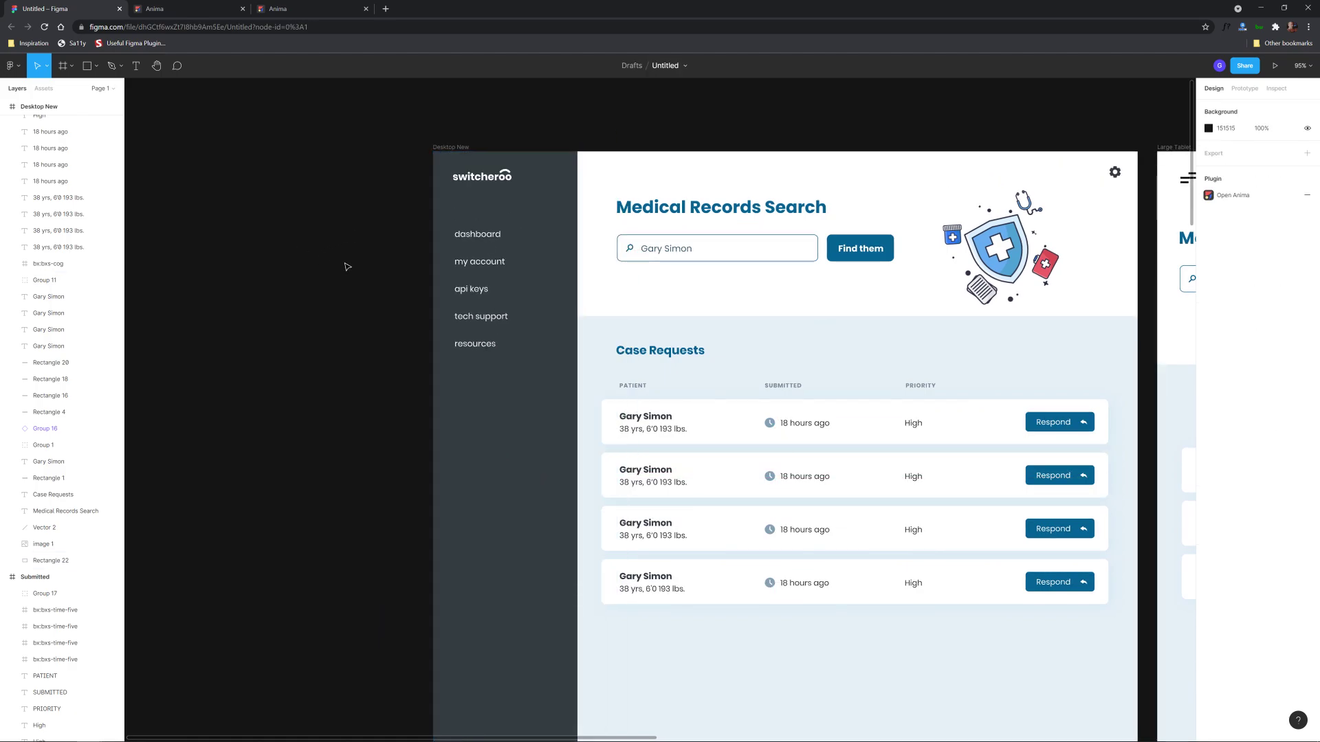
Give the sidebar an Anima Move Right entrance animation and save it
left_click(531, 222)
right_click(415, 210)
mouse_move(437, 291)
left_click(544, 296)
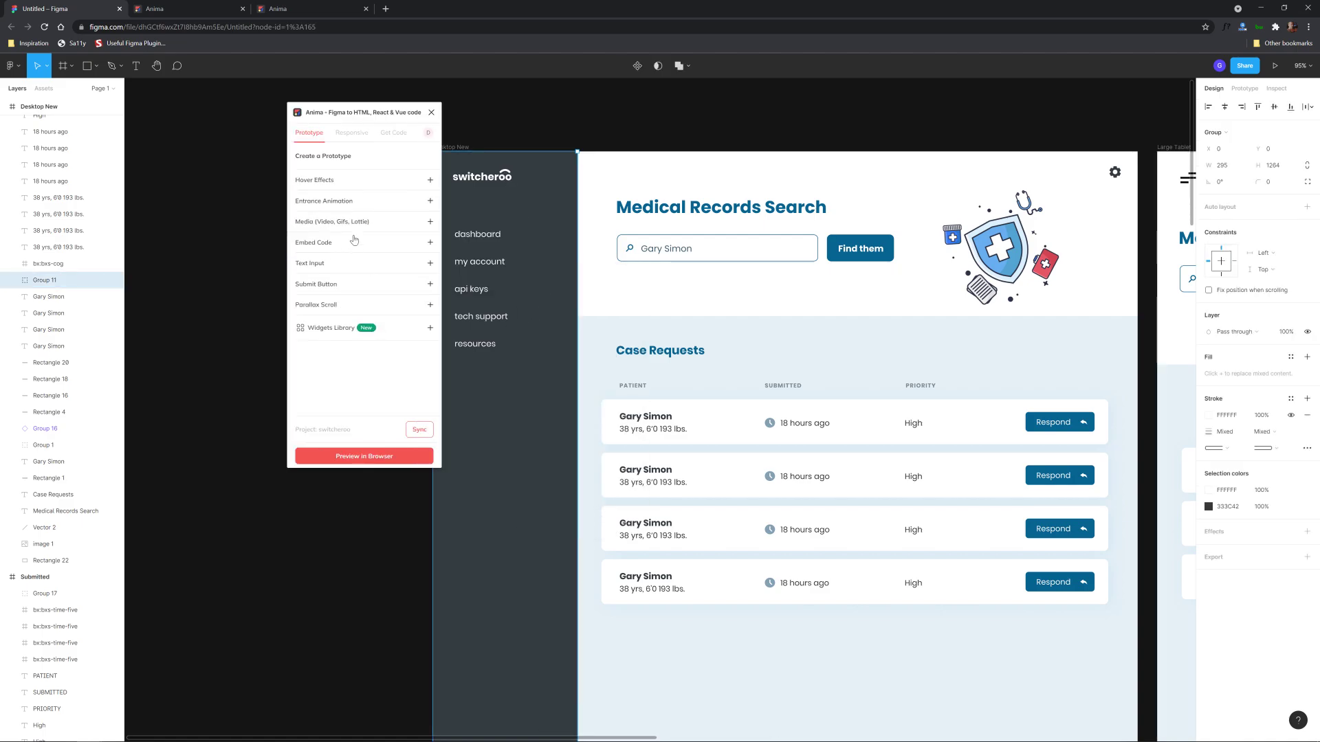
left_click(429, 202)
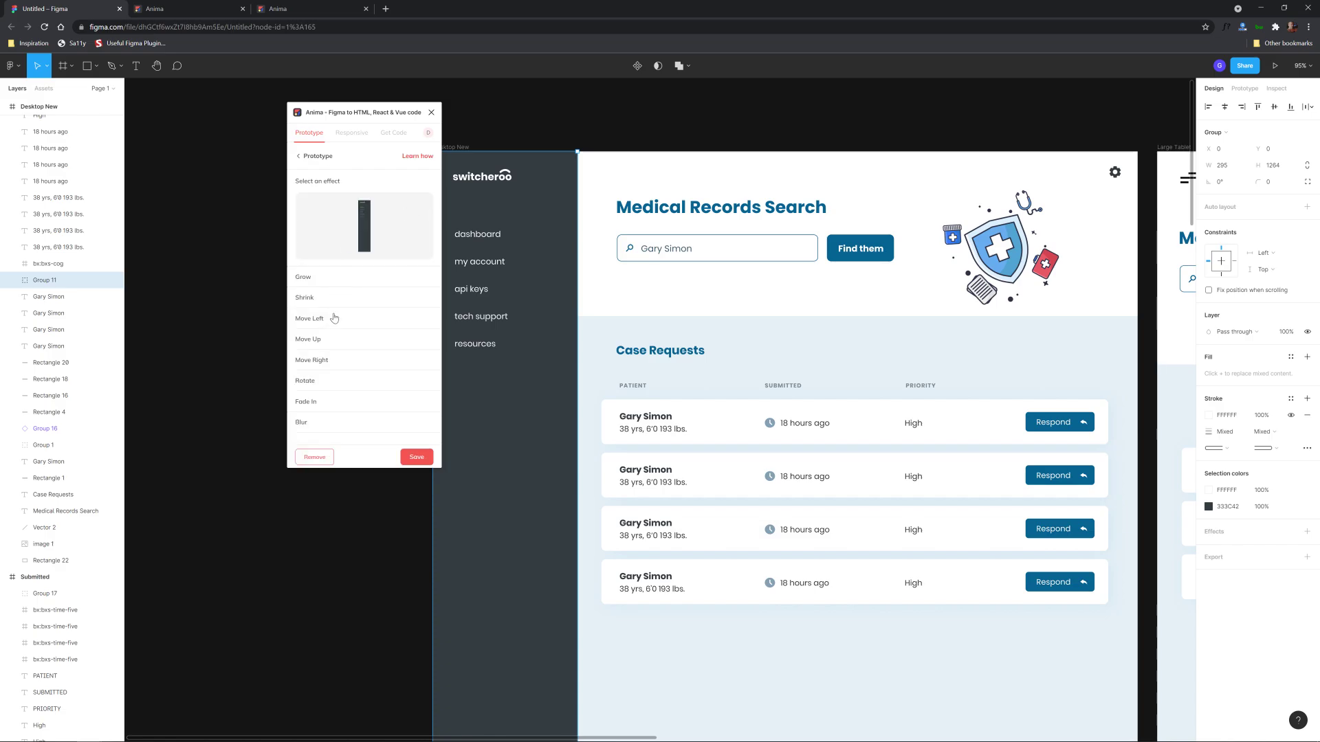
left_click(333, 361)
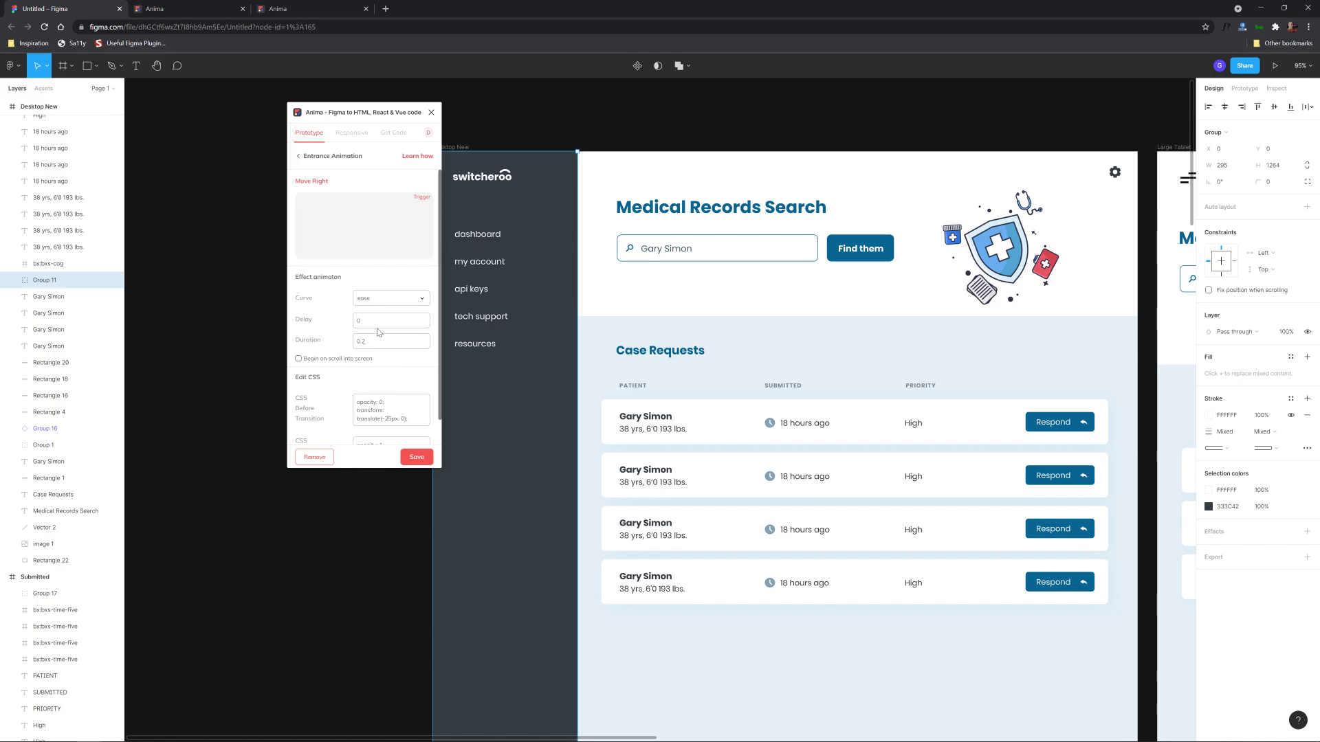
scroll(332, 406, "down", 1)
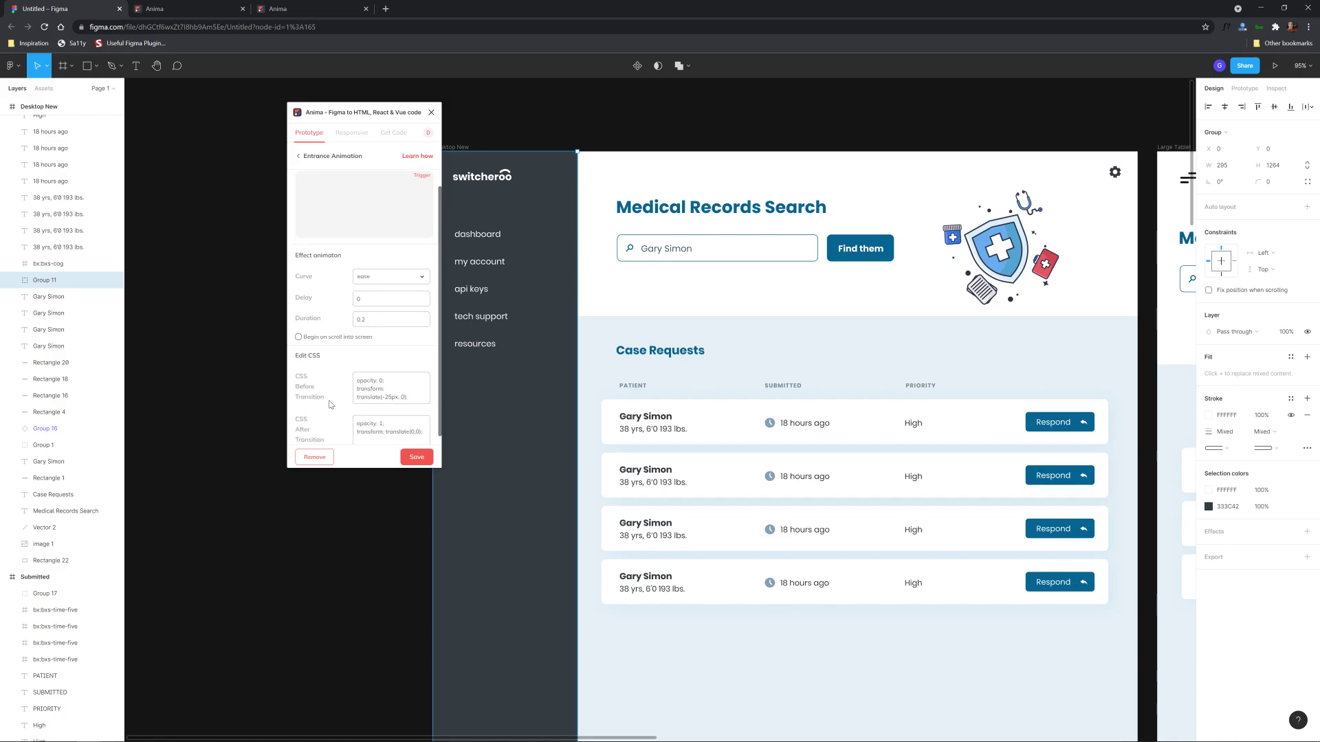
left_click(412, 457)
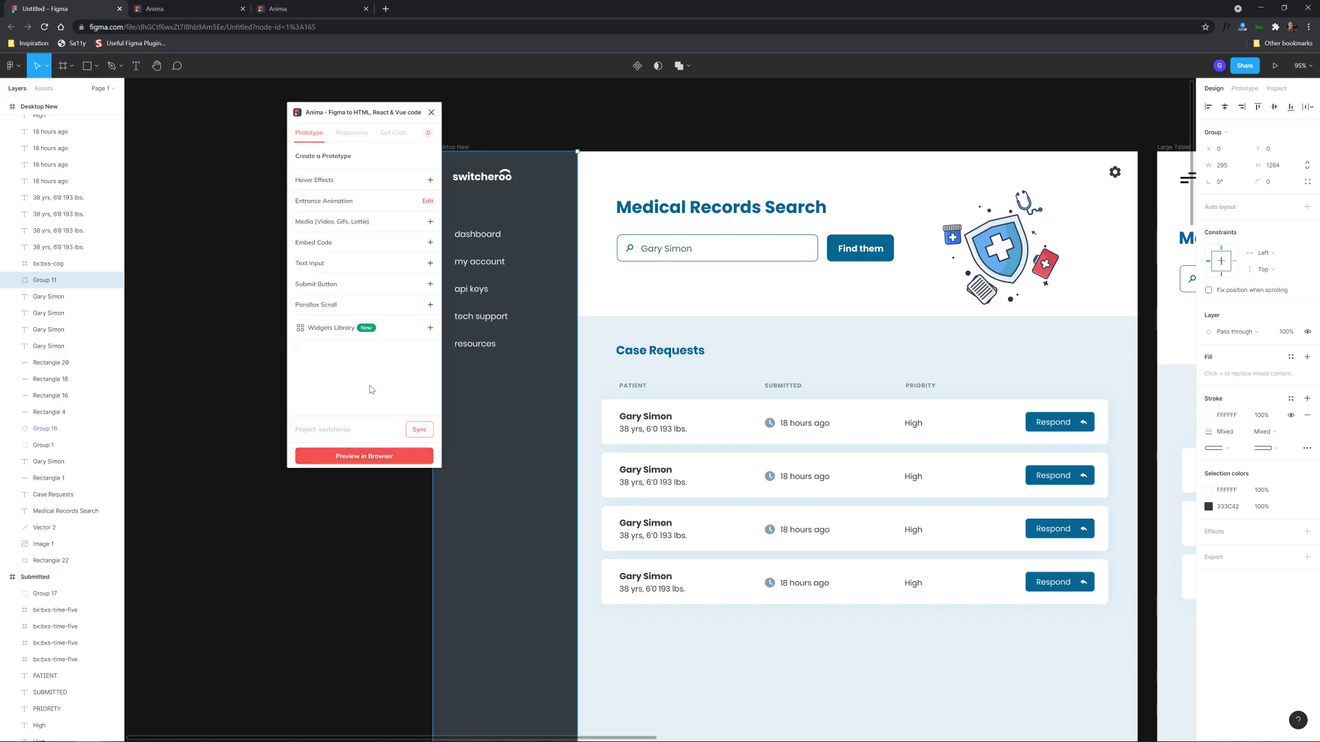
scroll(720, 436, "down", 5)
scroll(719, 436, "down", 1)
Select all frames and preview them in the browser with Anima
key("ctrl+a")
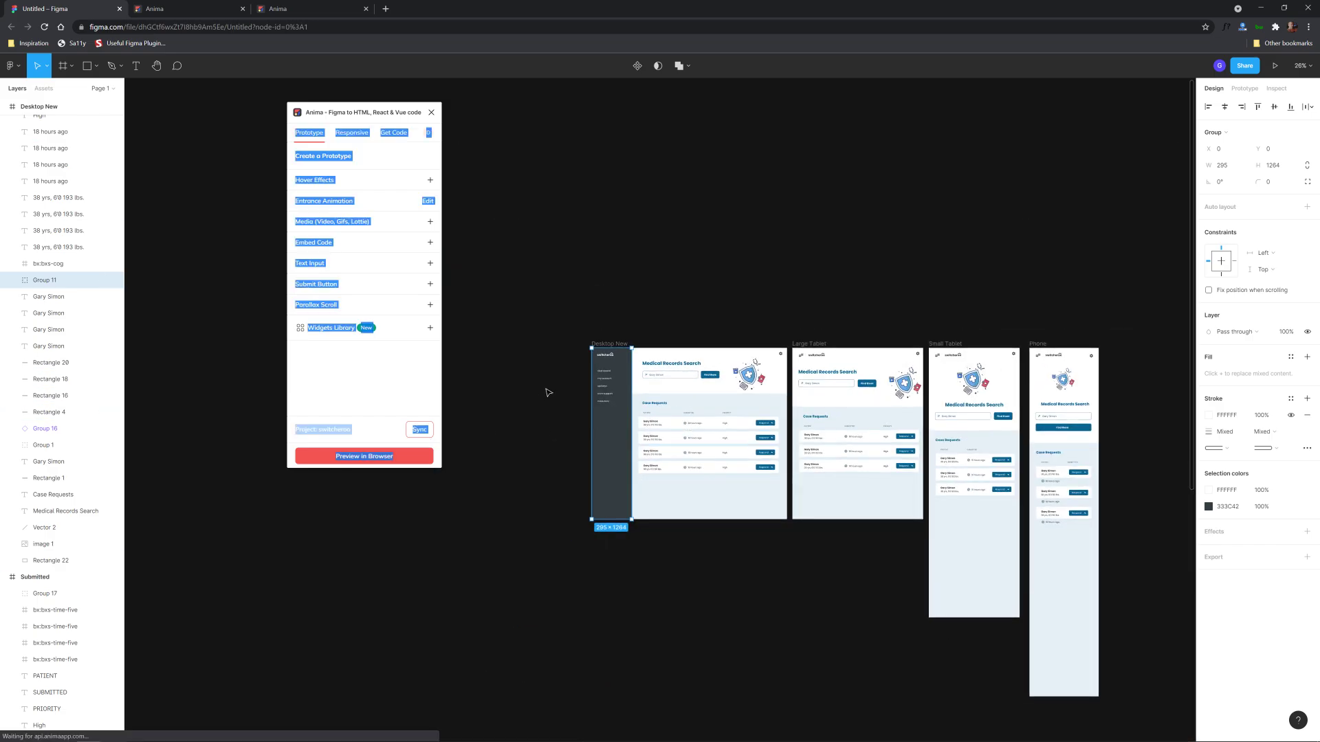
left_click(545, 392)
key("ctrl+a")
scroll(525, 472, "down", 2)
left_click(426, 459)
Show the Desktop New frame in the browser preview, then go to the Anima project tab
left_click(398, 391)
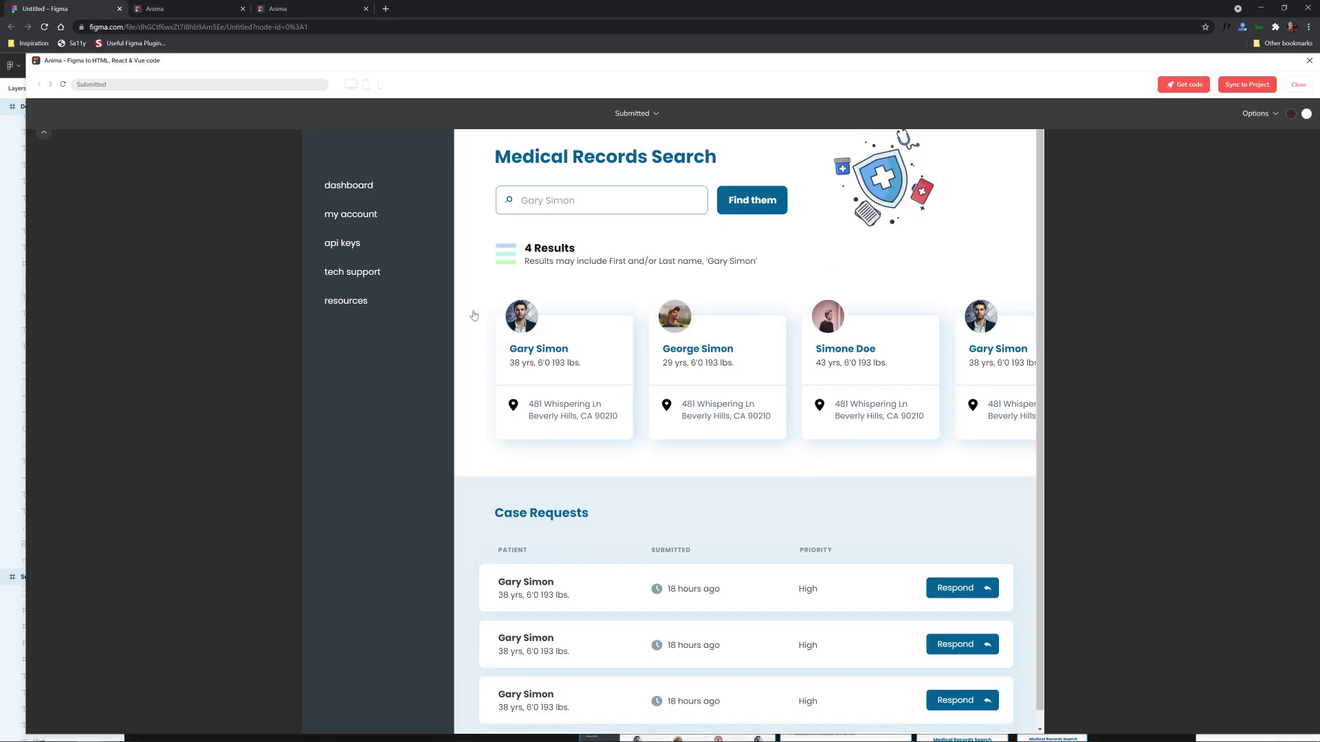
left_click(635, 117)
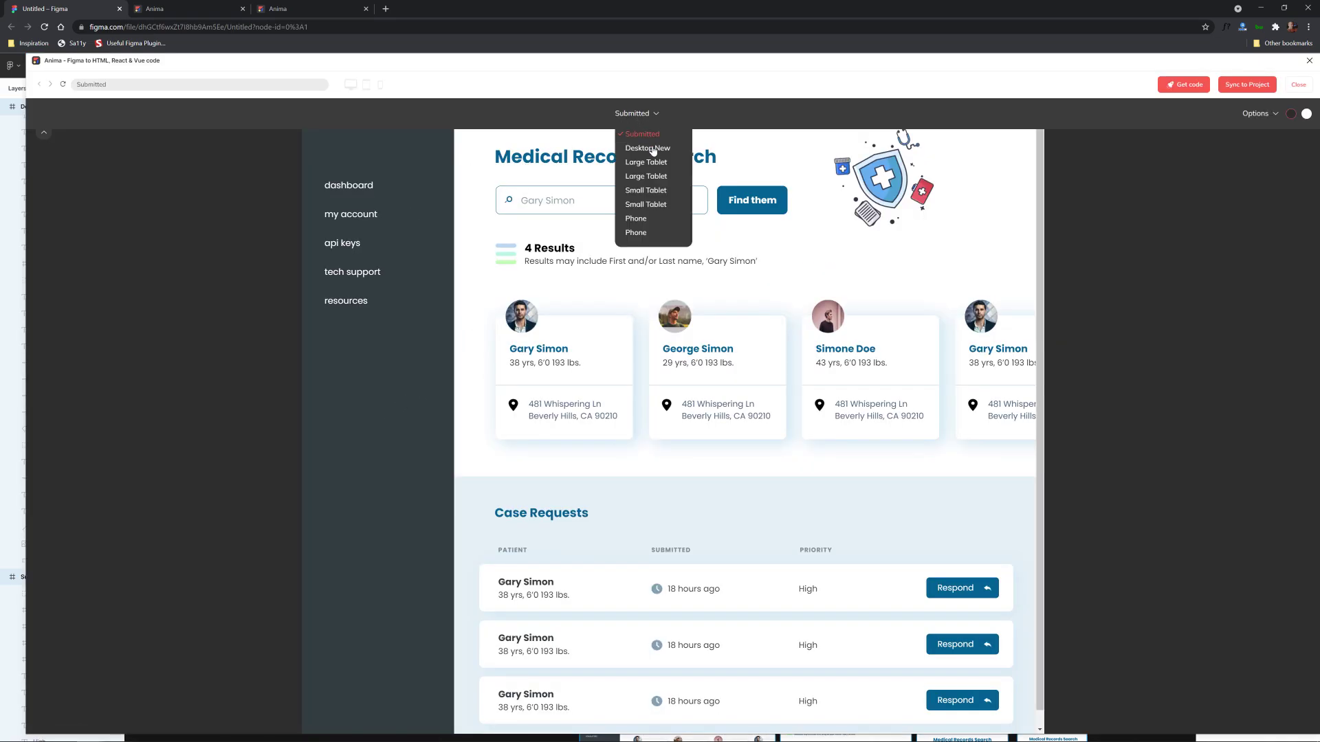
left_click(647, 148)
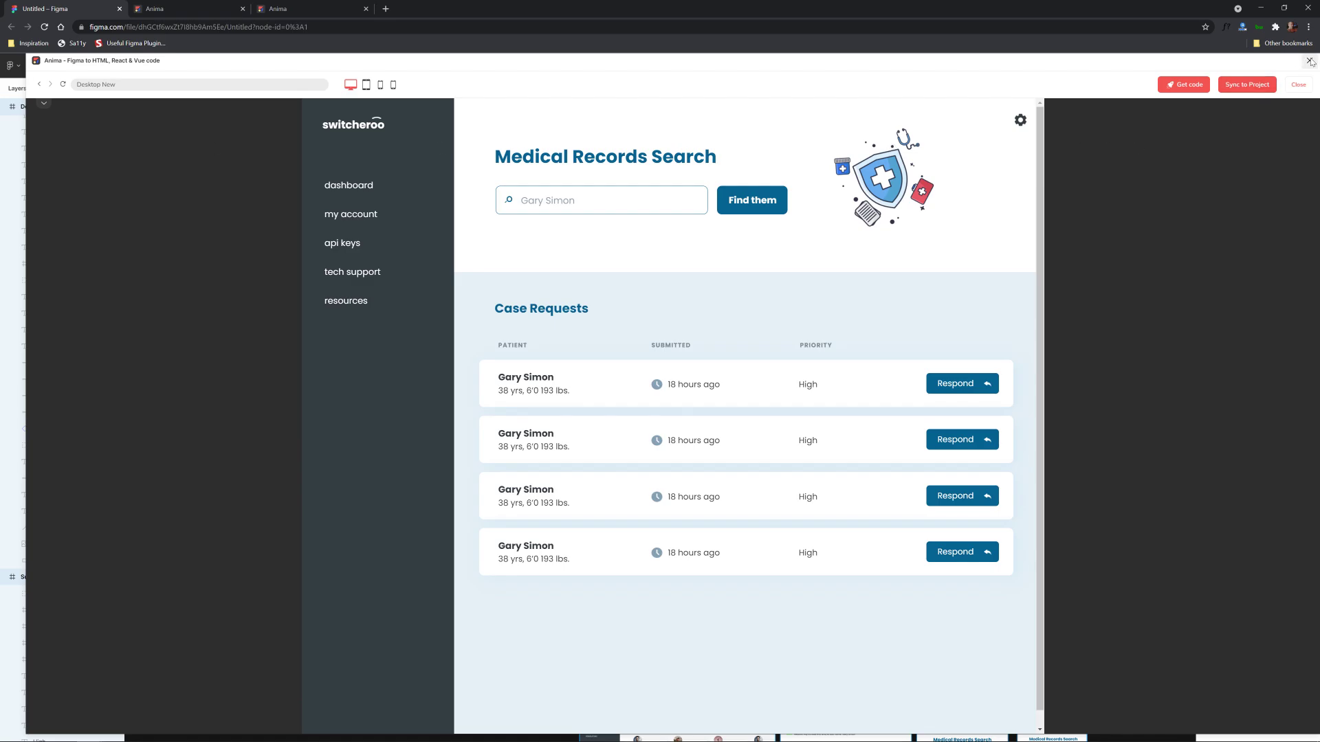
left_click(187, 10)
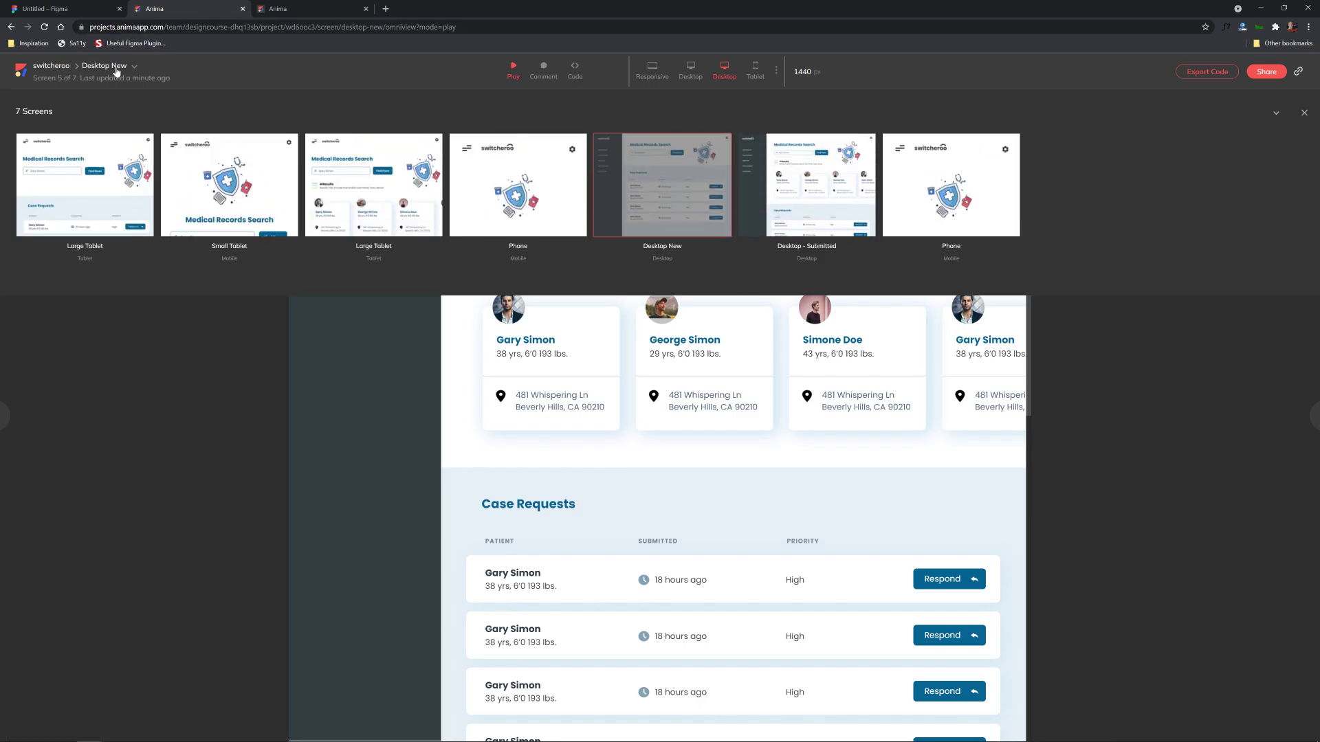
Return to the switcheroo project and look through its Components and Screens
left_click(52, 67)
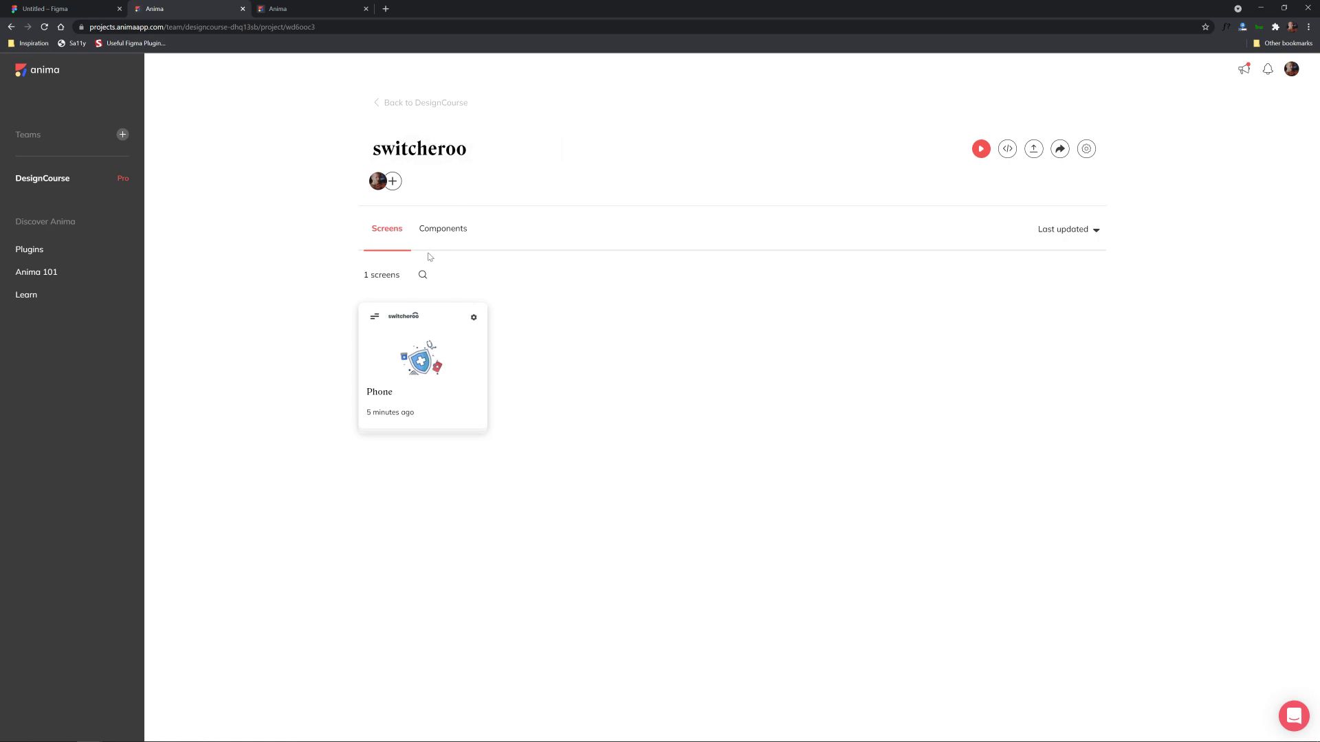
mouse_move(450, 387)
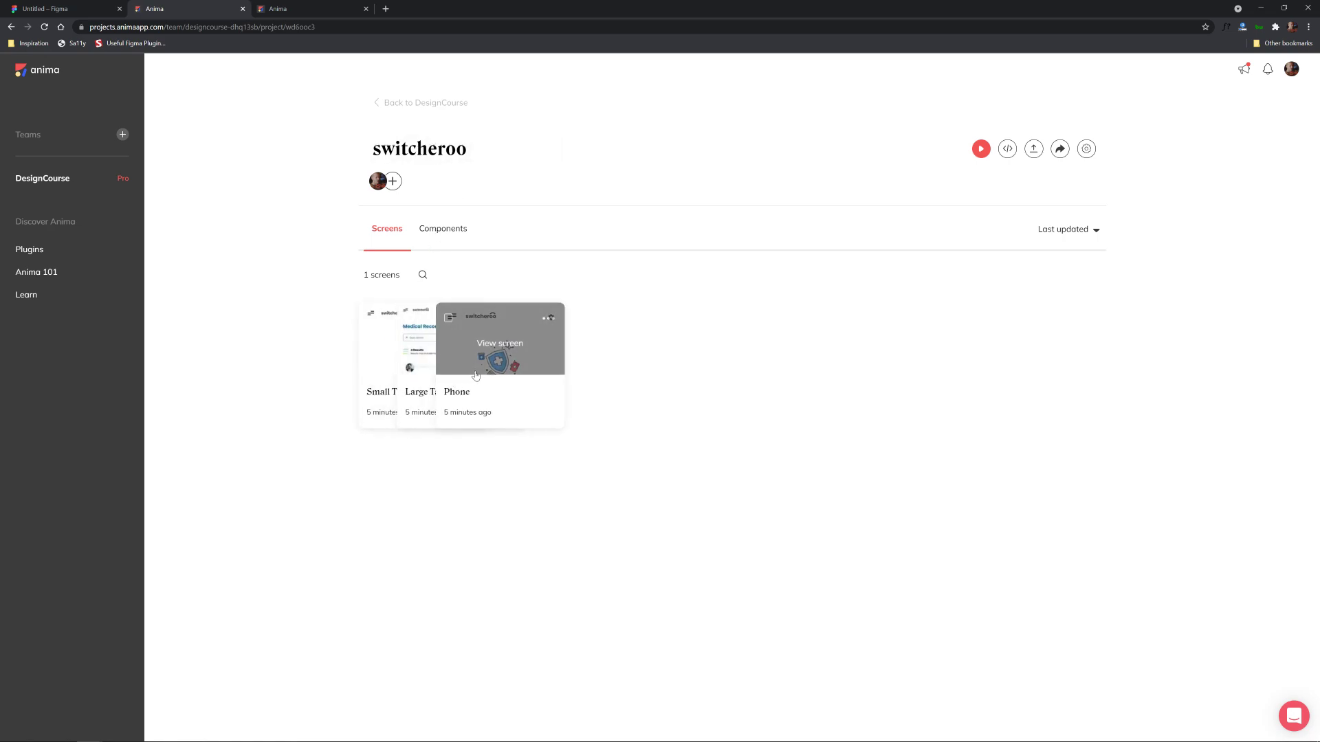
left_click(423, 231)
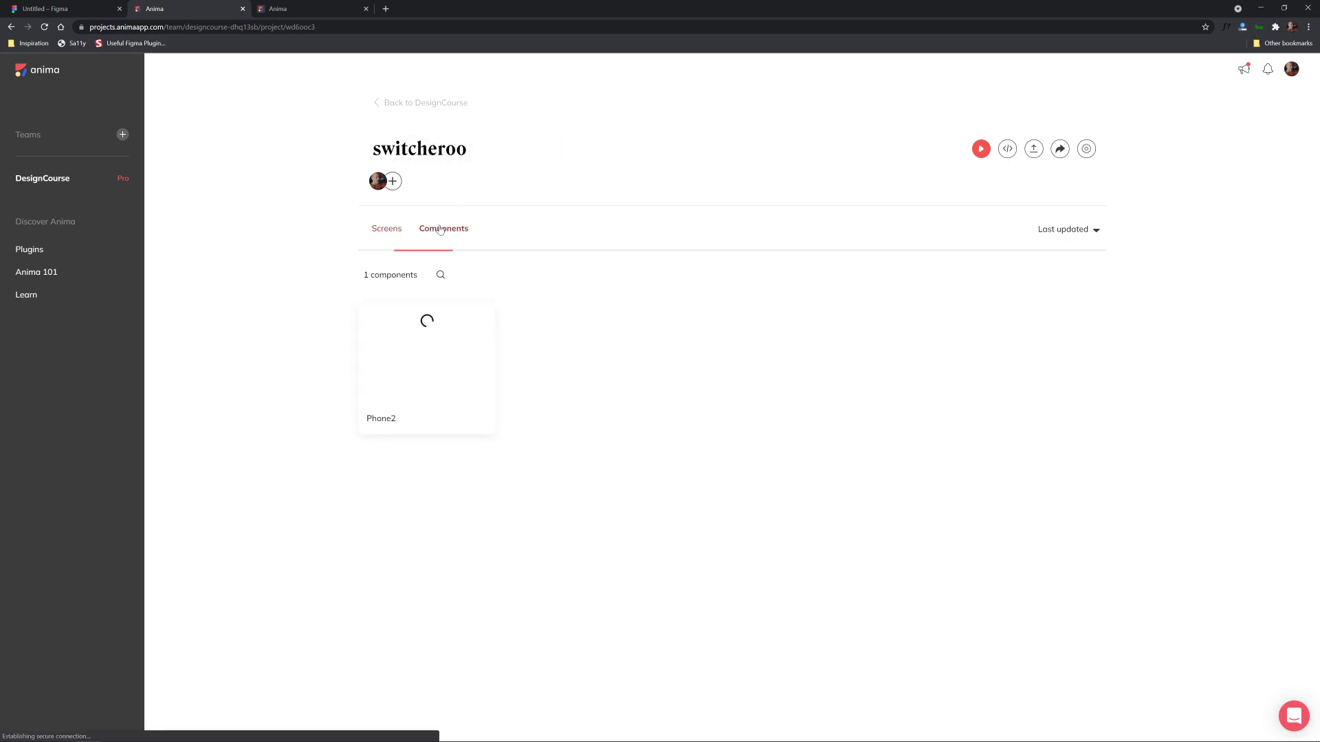
left_click(401, 229)
Preview the Phone screen at 511 px mobile width and bring up the export options
mouse_move(418, 372)
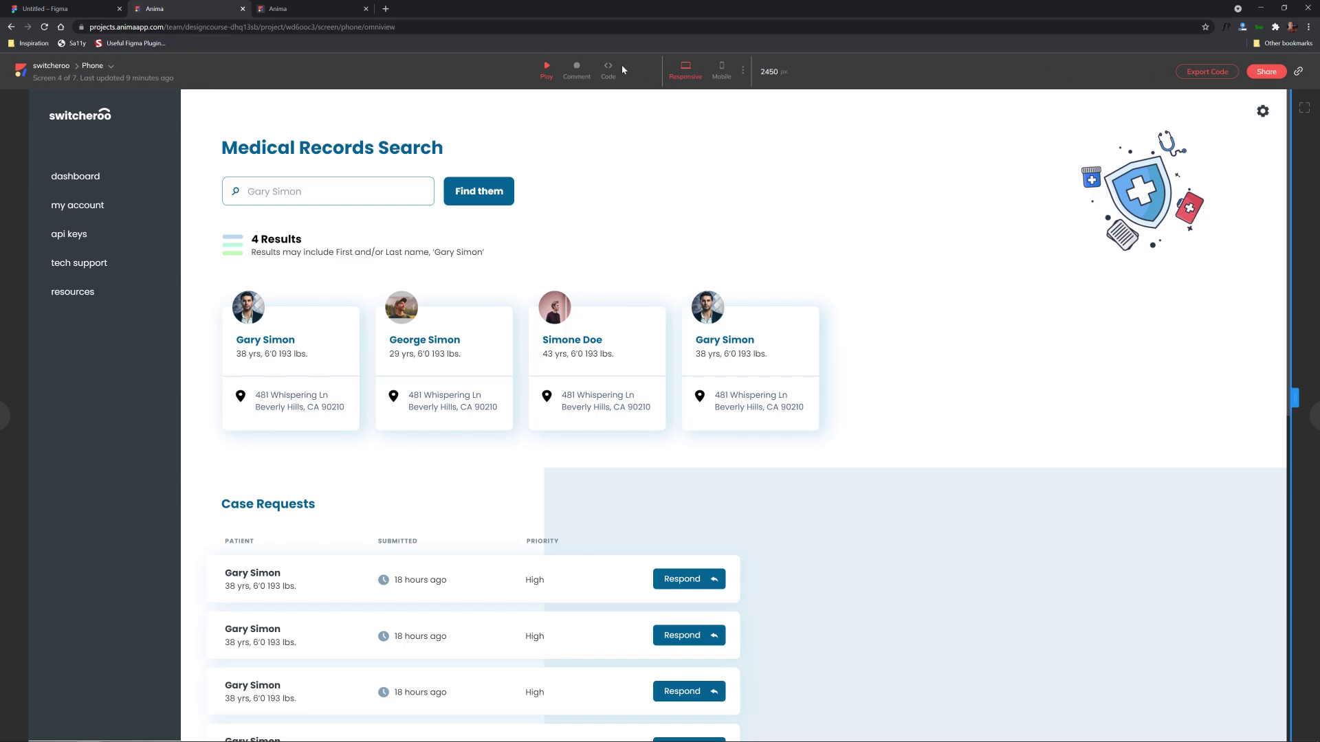
left_click(721, 69)
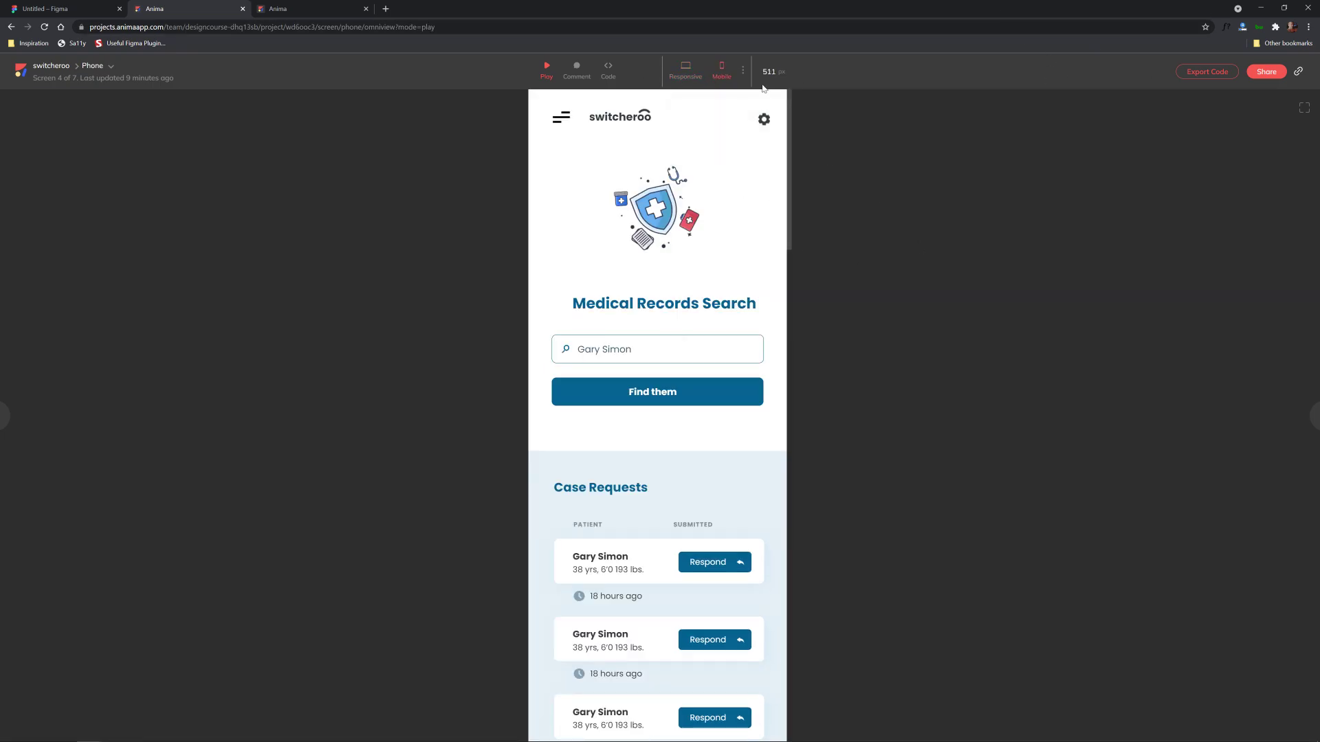
left_click(1208, 76)
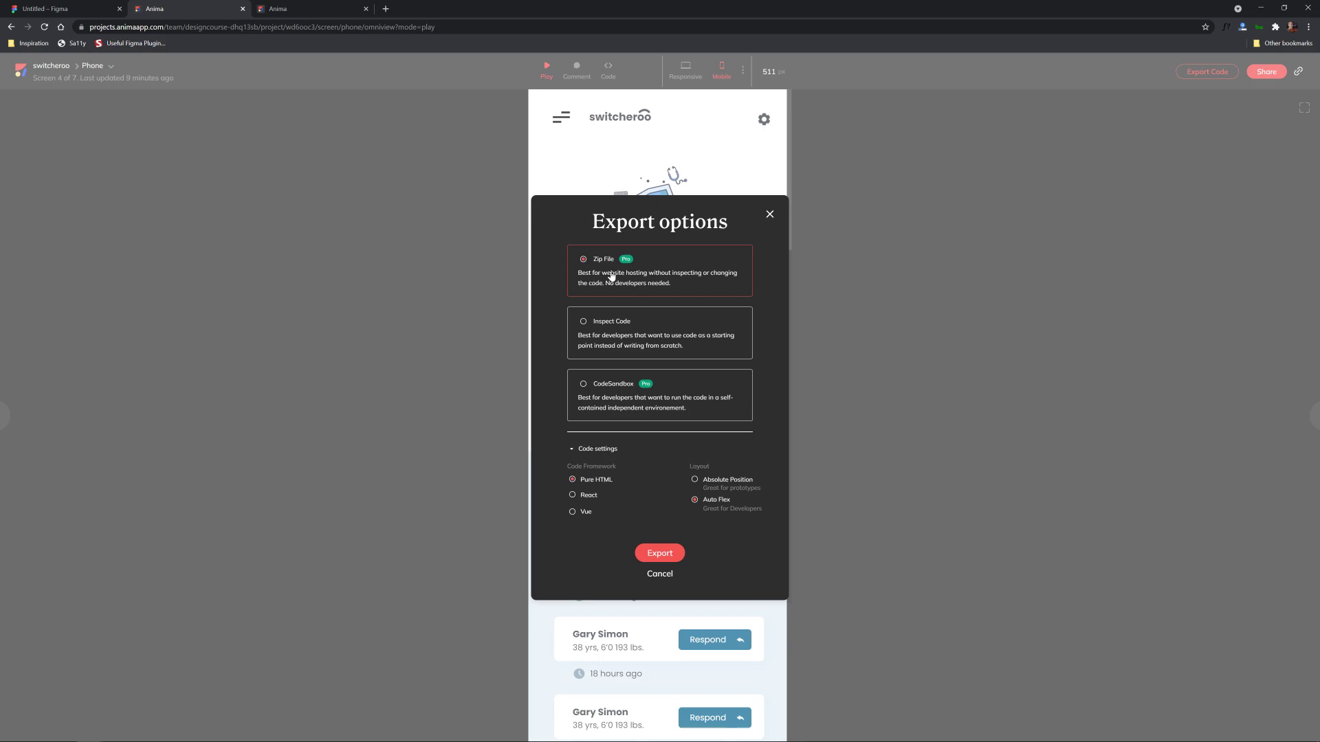
Export the Phone screen as a Zip File using the Vue framework and Plain CSS styling
key("ctrl+plus")
key("ctrl+plus")
key("ctrl+plus")
key("ctrl+plus")
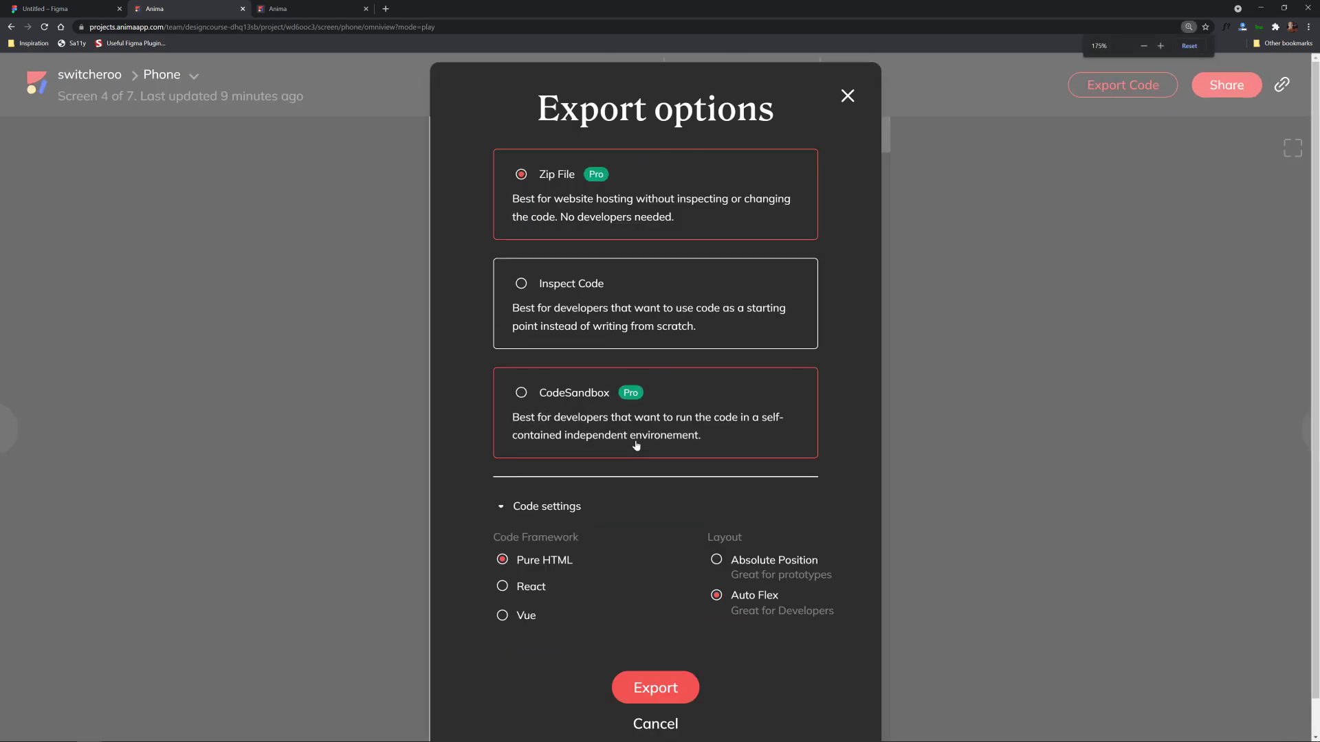
left_click(567, 295)
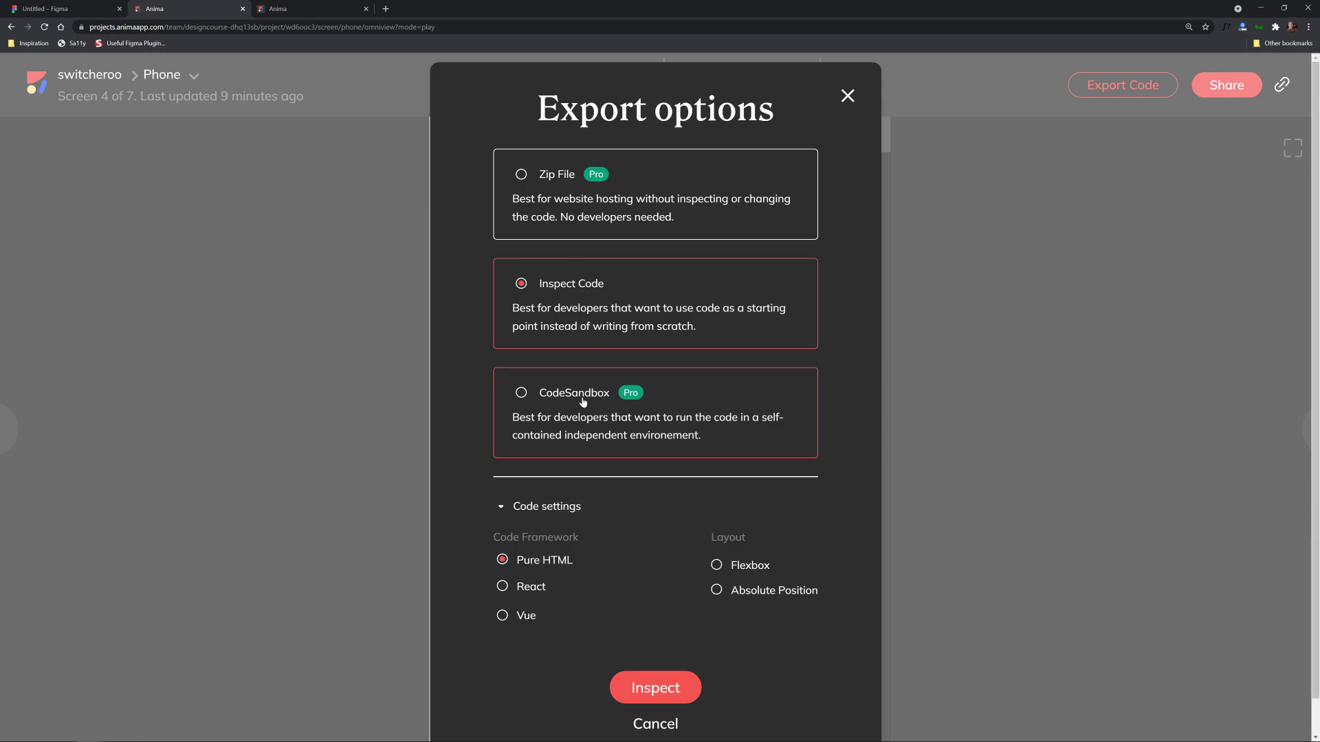
left_click(532, 589)
left_click(527, 617)
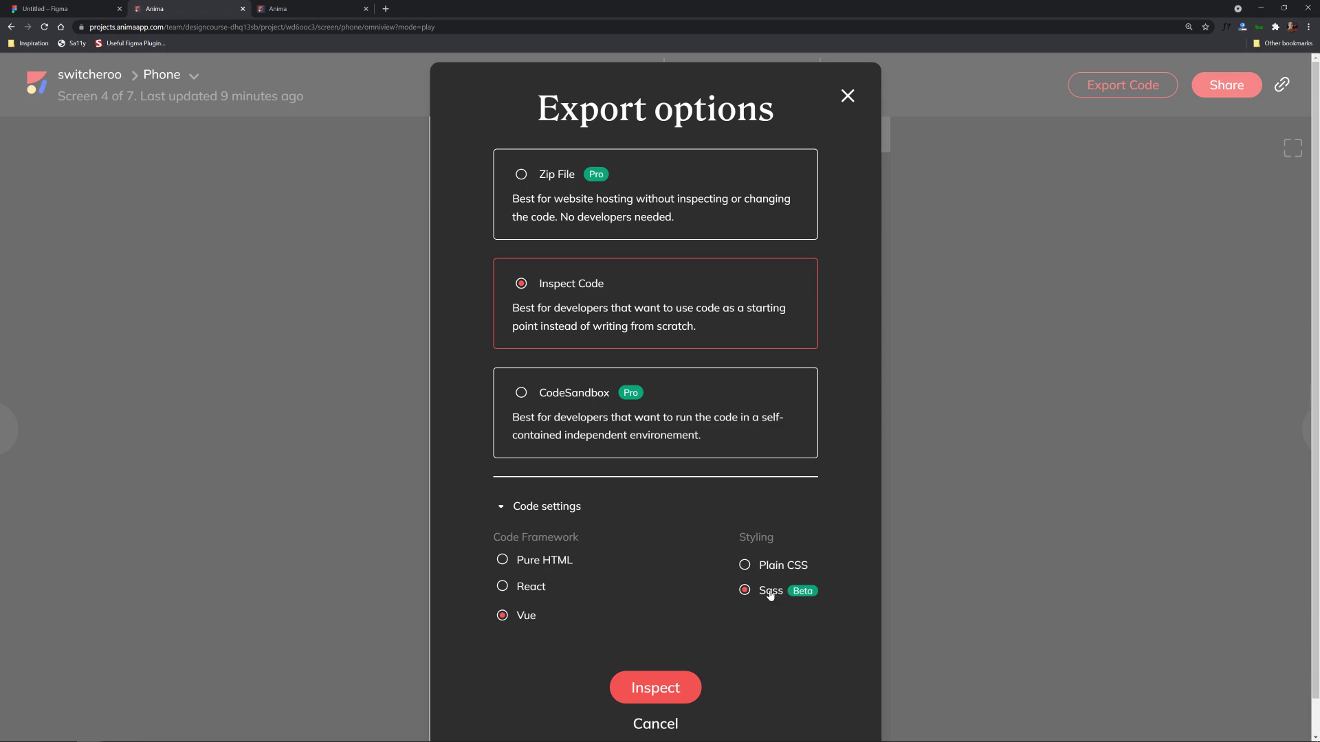
left_click(780, 567)
left_click(585, 216)
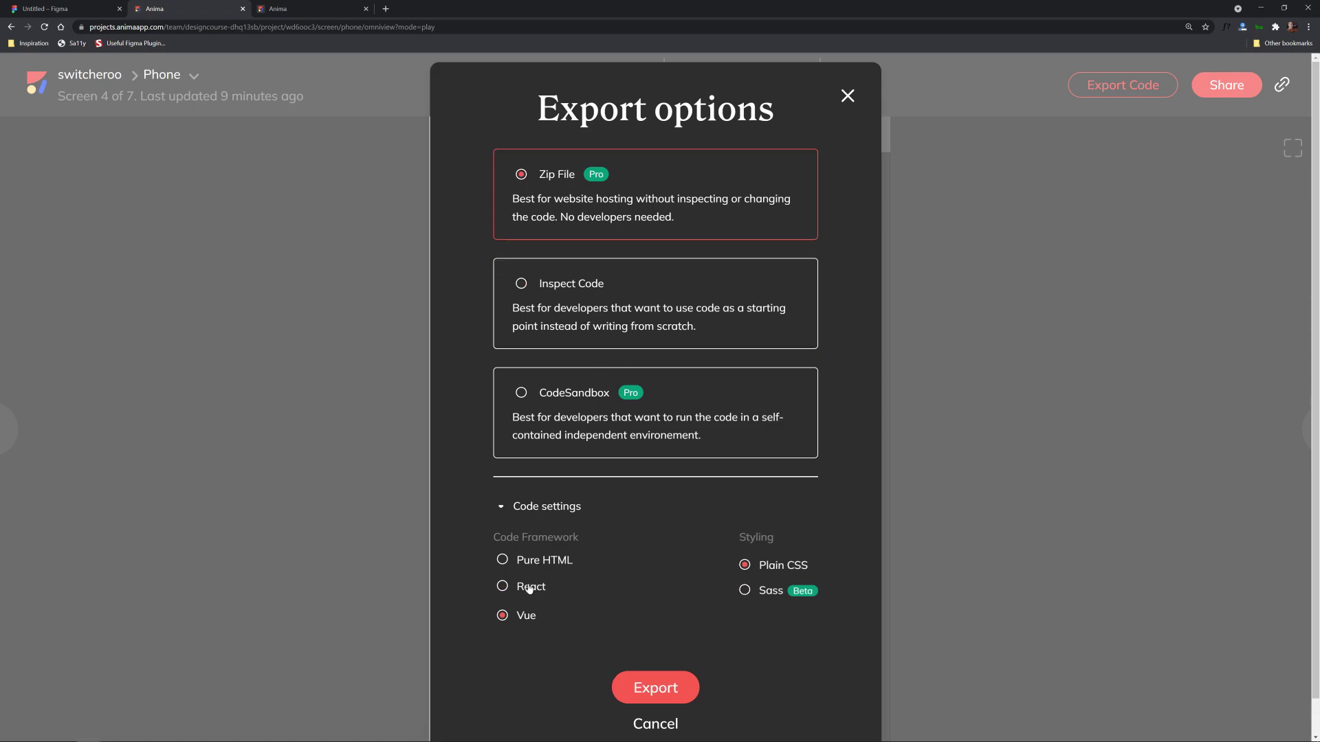
left_click(653, 692)
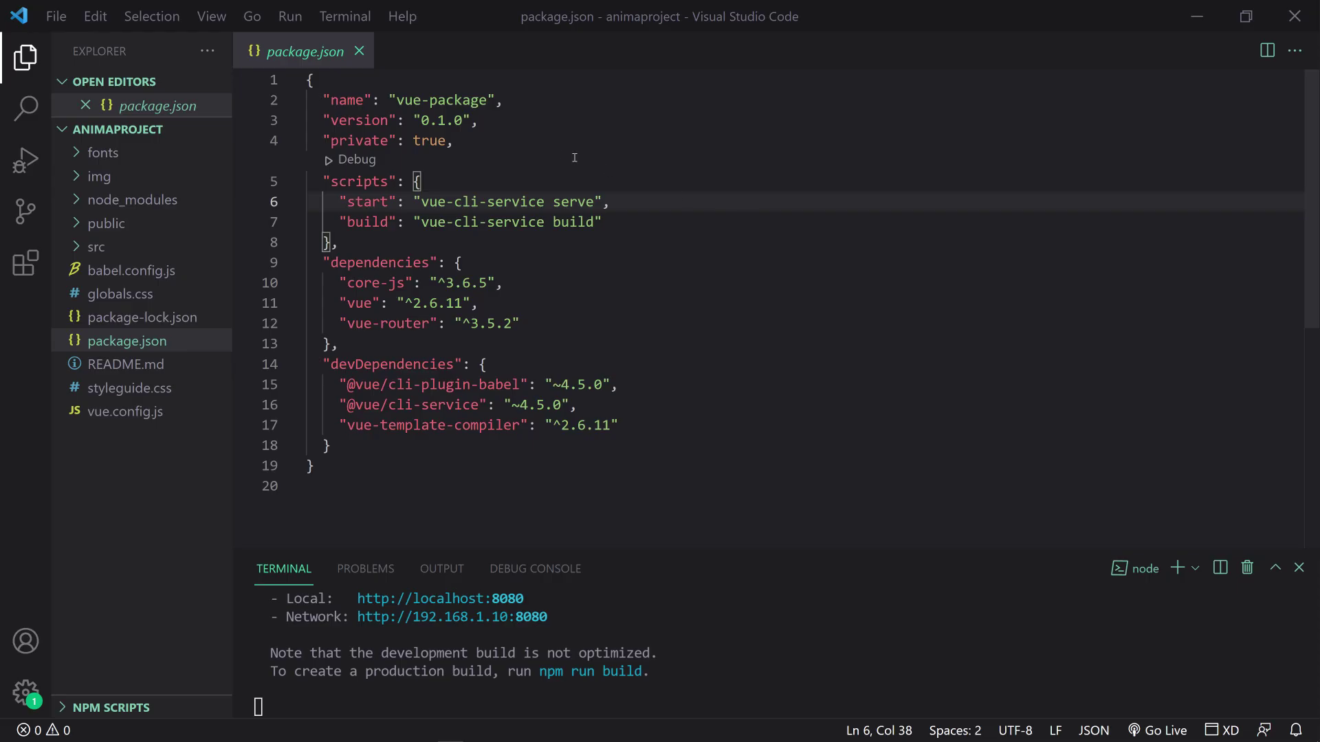
left_click(575, 158)
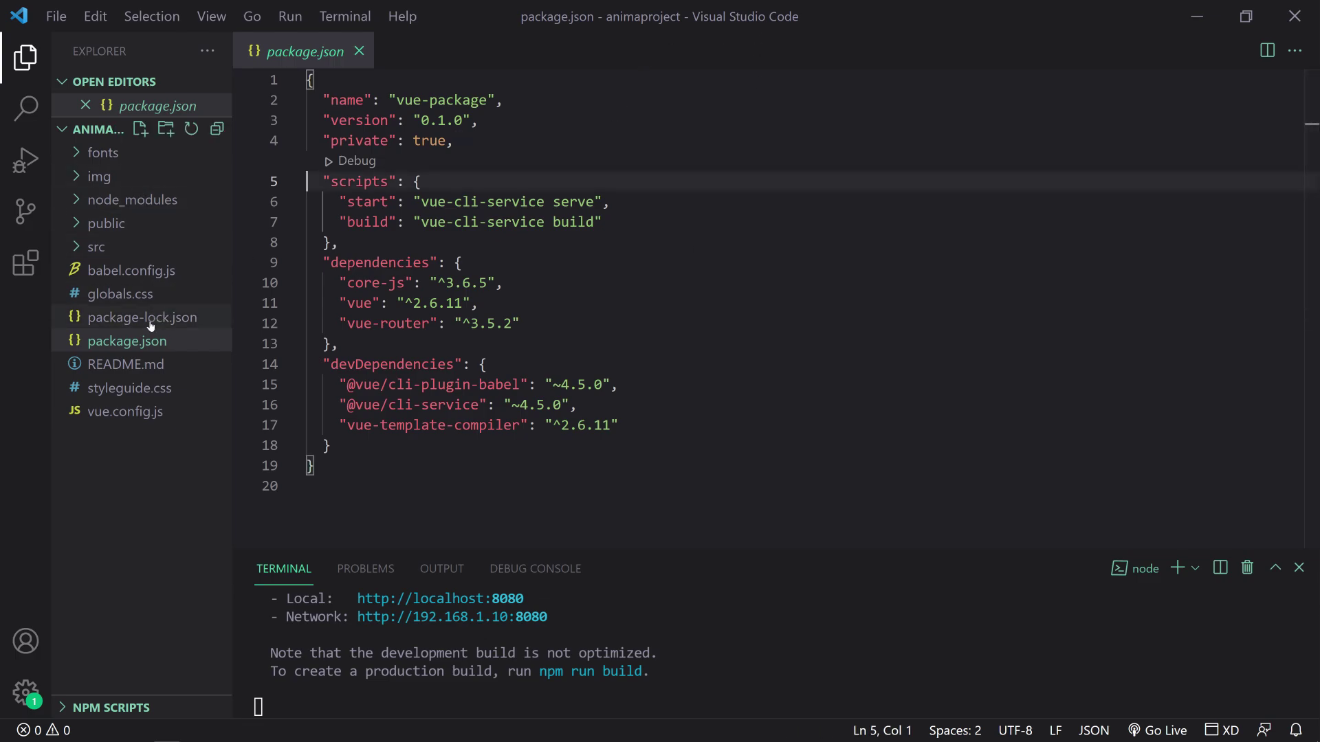
Review package.json's start serve script and dependencies, then widen the browser running the app
left_click(447, 424)
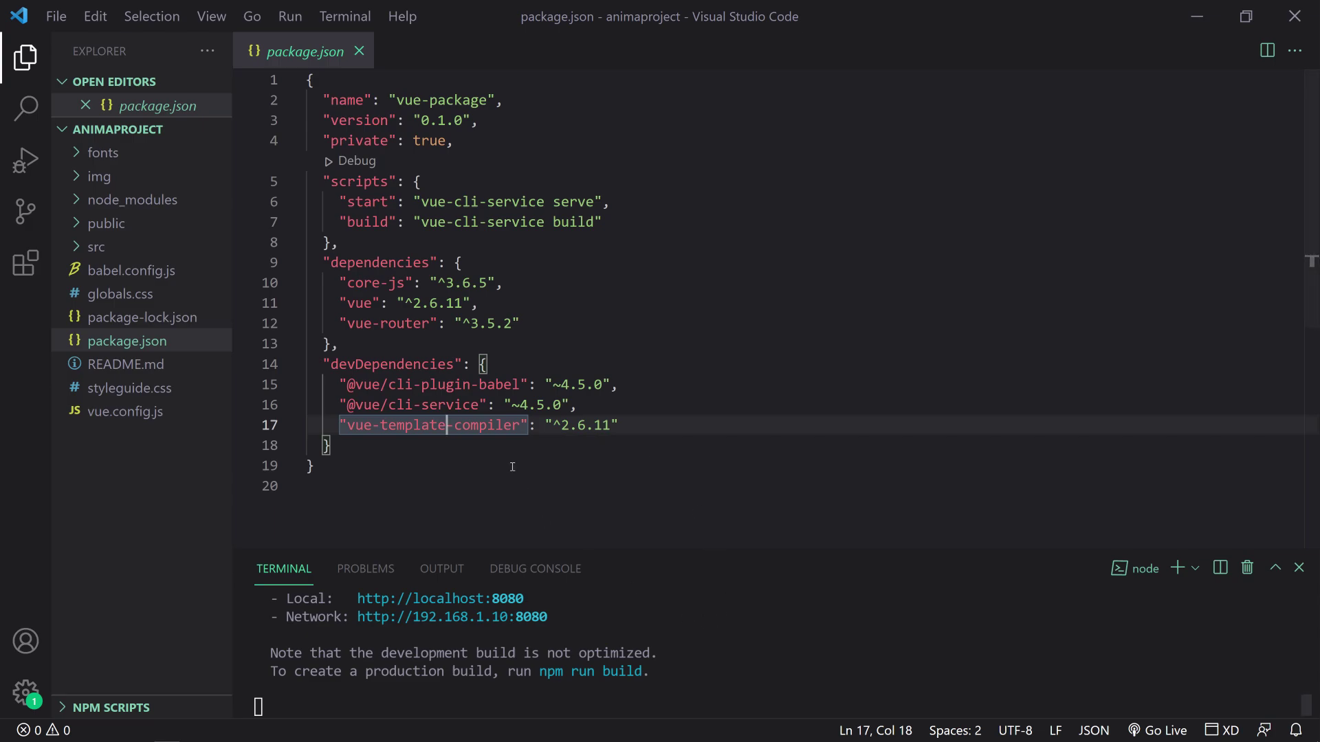
left_click(348, 201)
double_click(364, 201)
left_click(348, 201)
left_click_drag(611, 201, 348, 201)
left_click(381, 201)
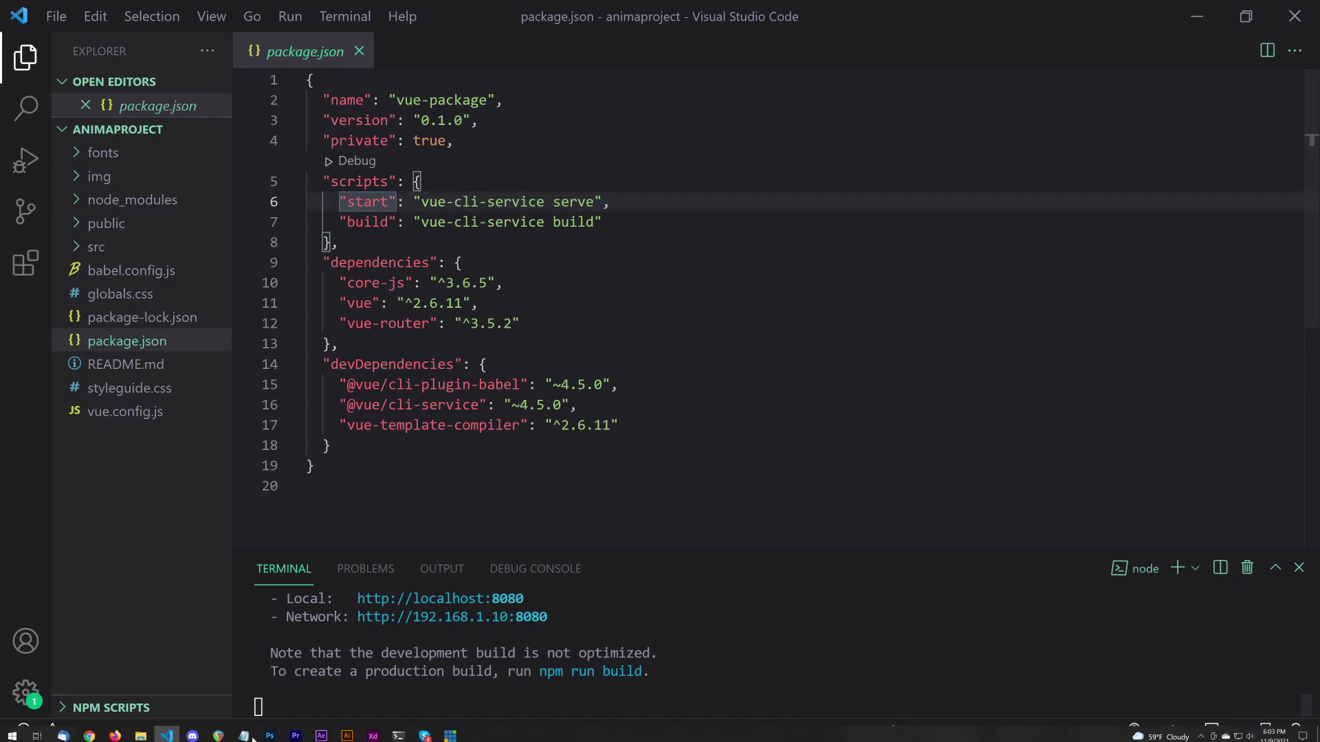
left_click(96, 737)
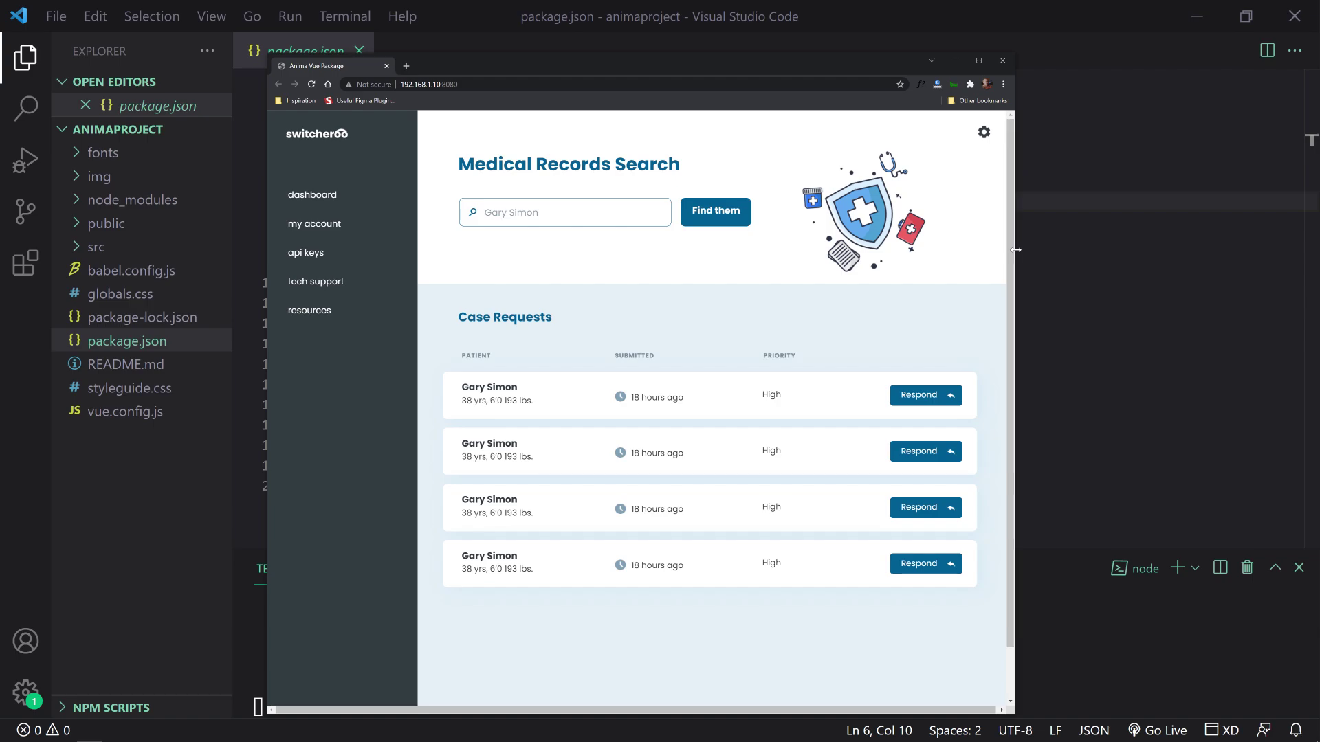
left_click_drag(1015, 249, 1018, 347)
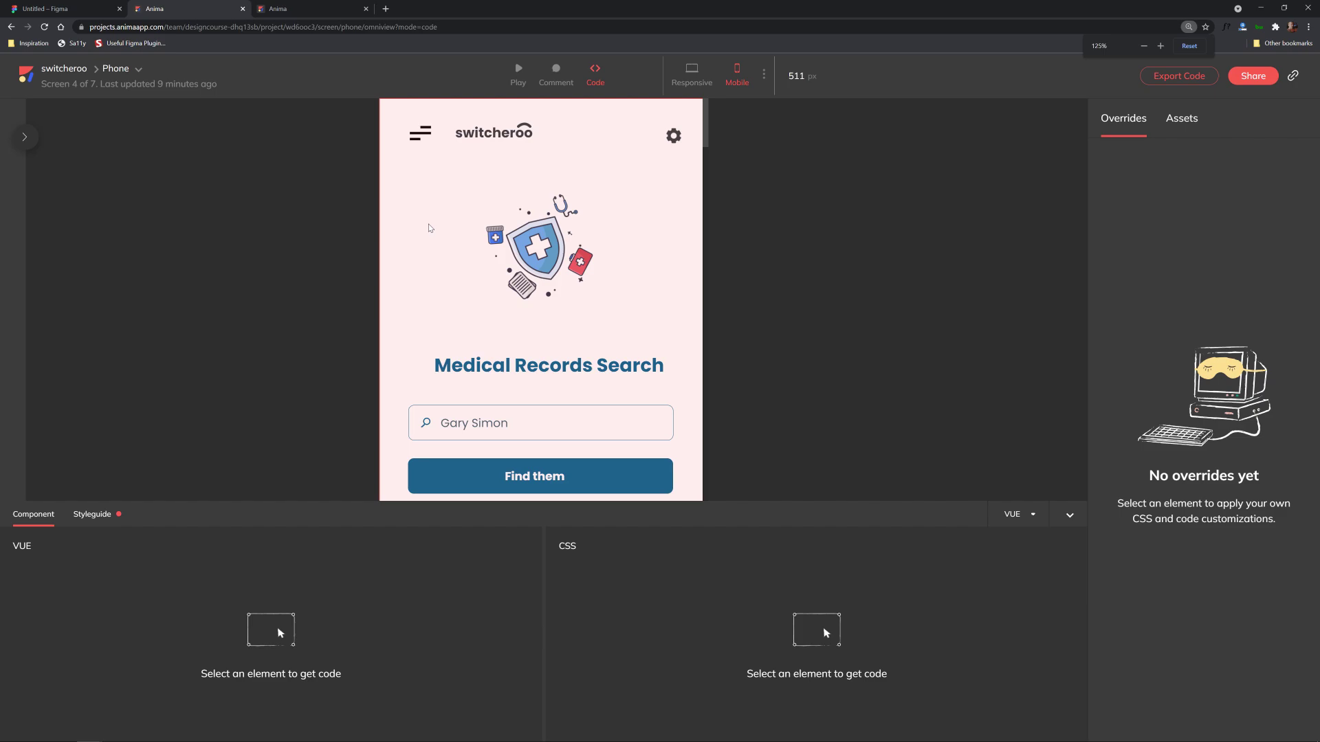
Select the Phone screen and keep Vue as the code framework
left_click(440, 244)
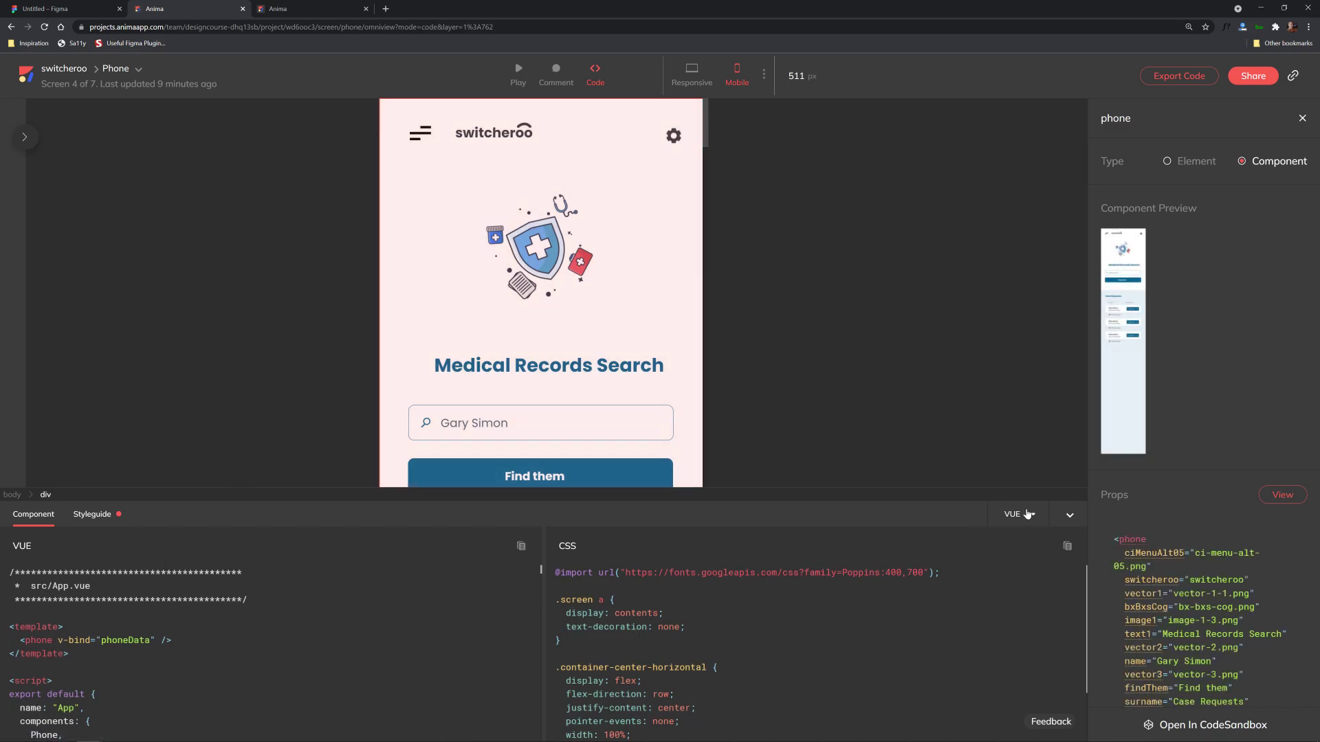
left_click(1028, 514)
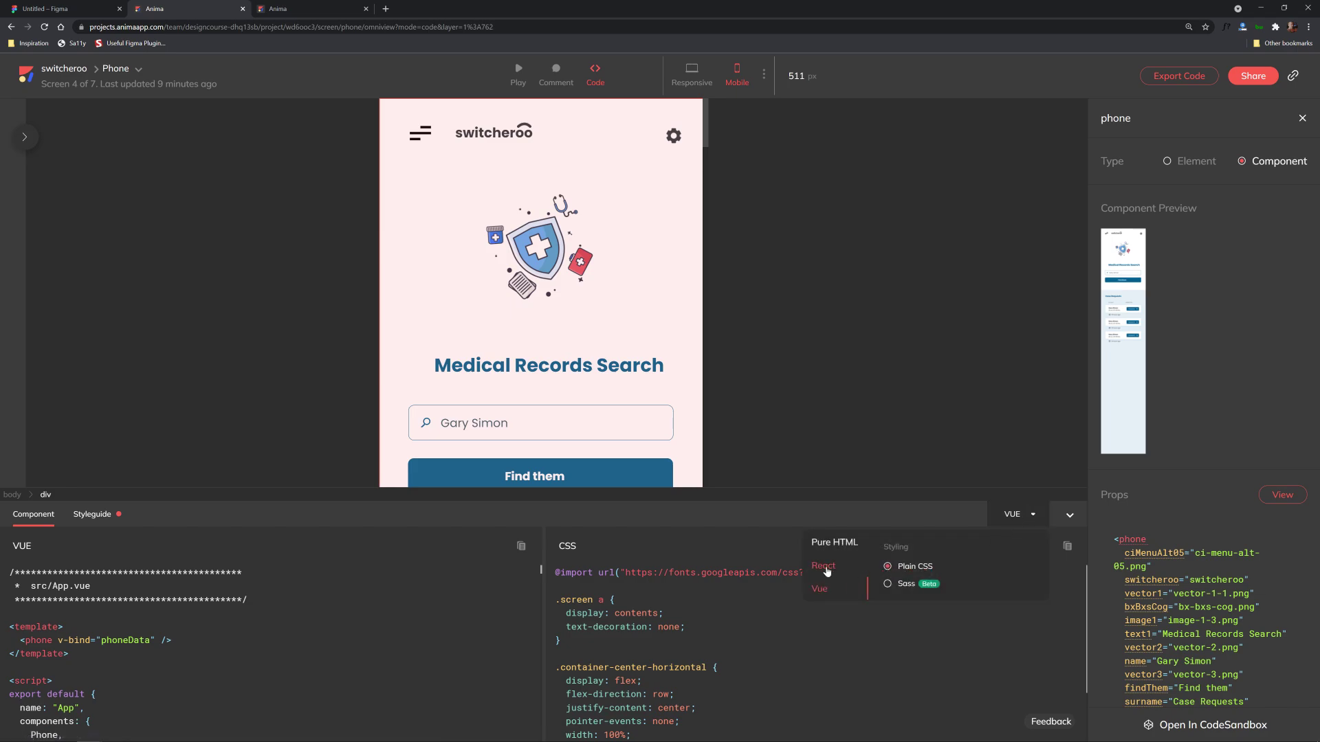
left_click(256, 596)
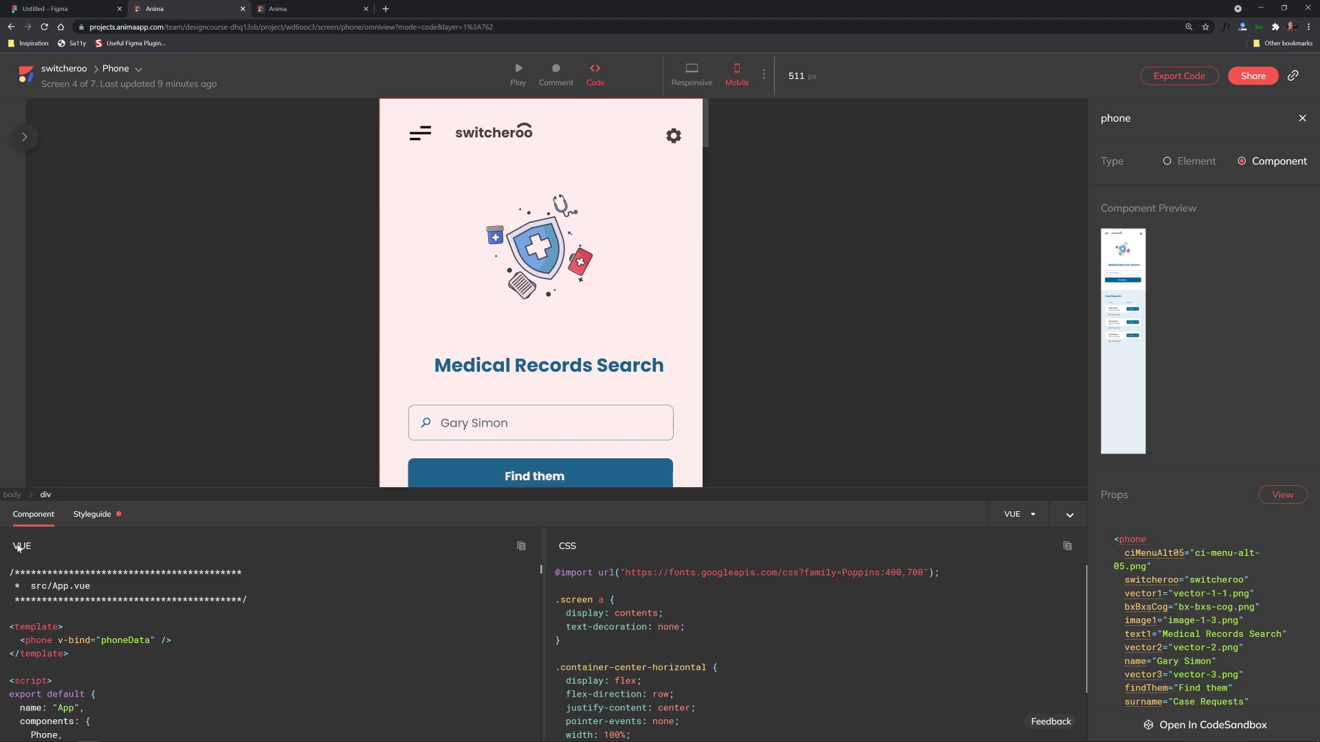
Scroll through the Vue and SASS code, then open the Styleguide of colour and font variables
scroll(166, 631, "down", 10)
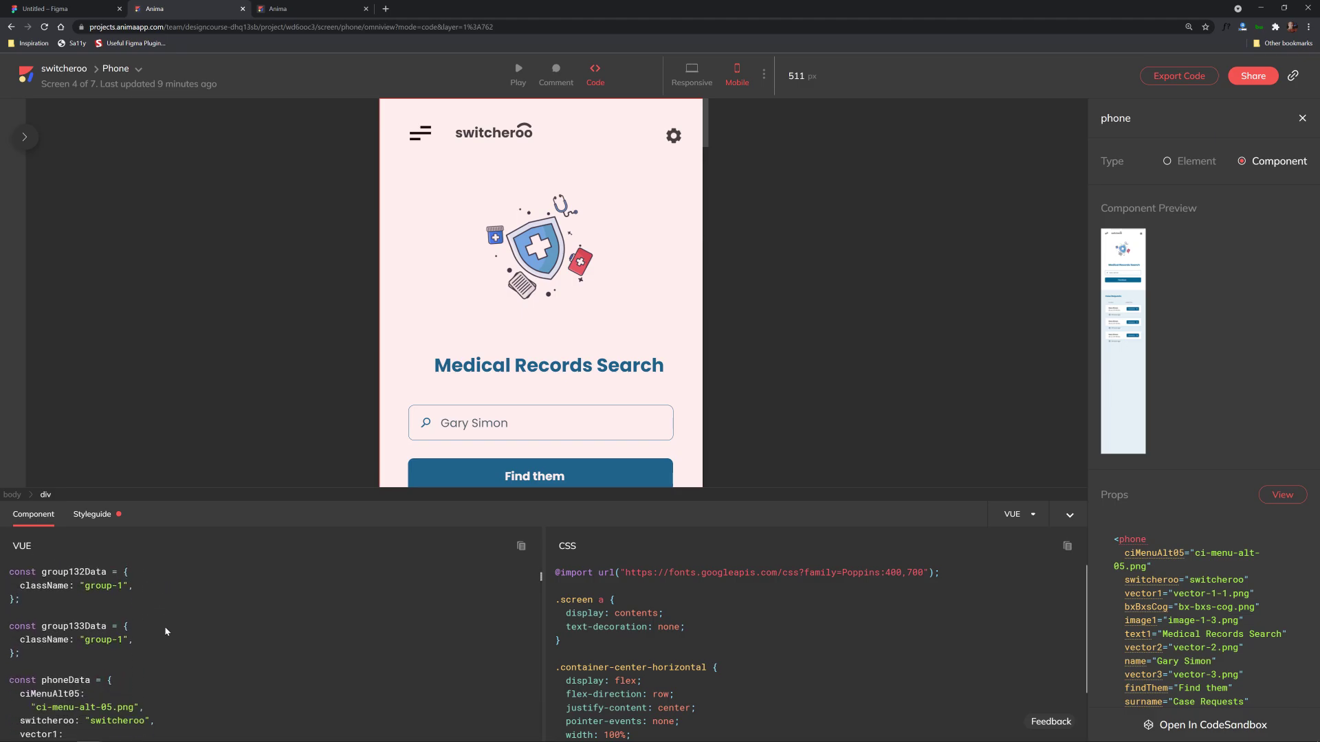
scroll(165, 631, "down", 12)
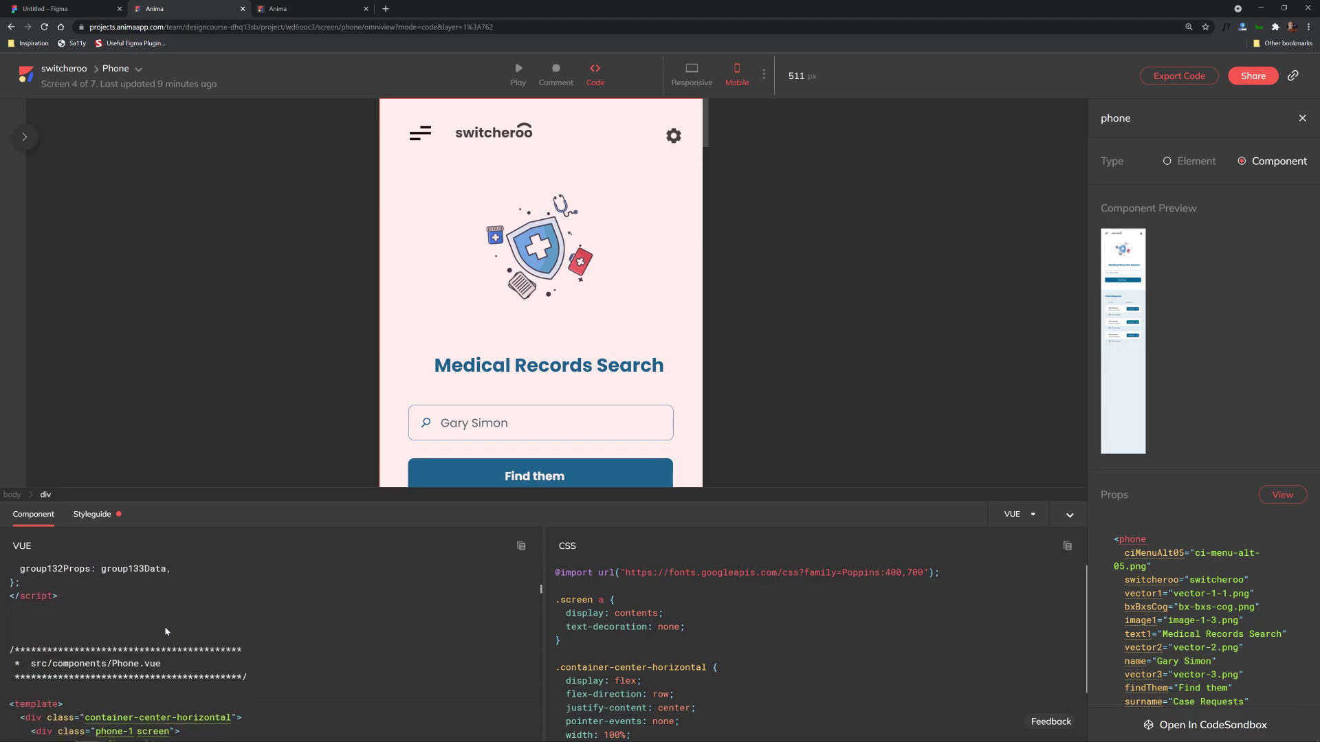
scroll(165, 631, "down", 12)
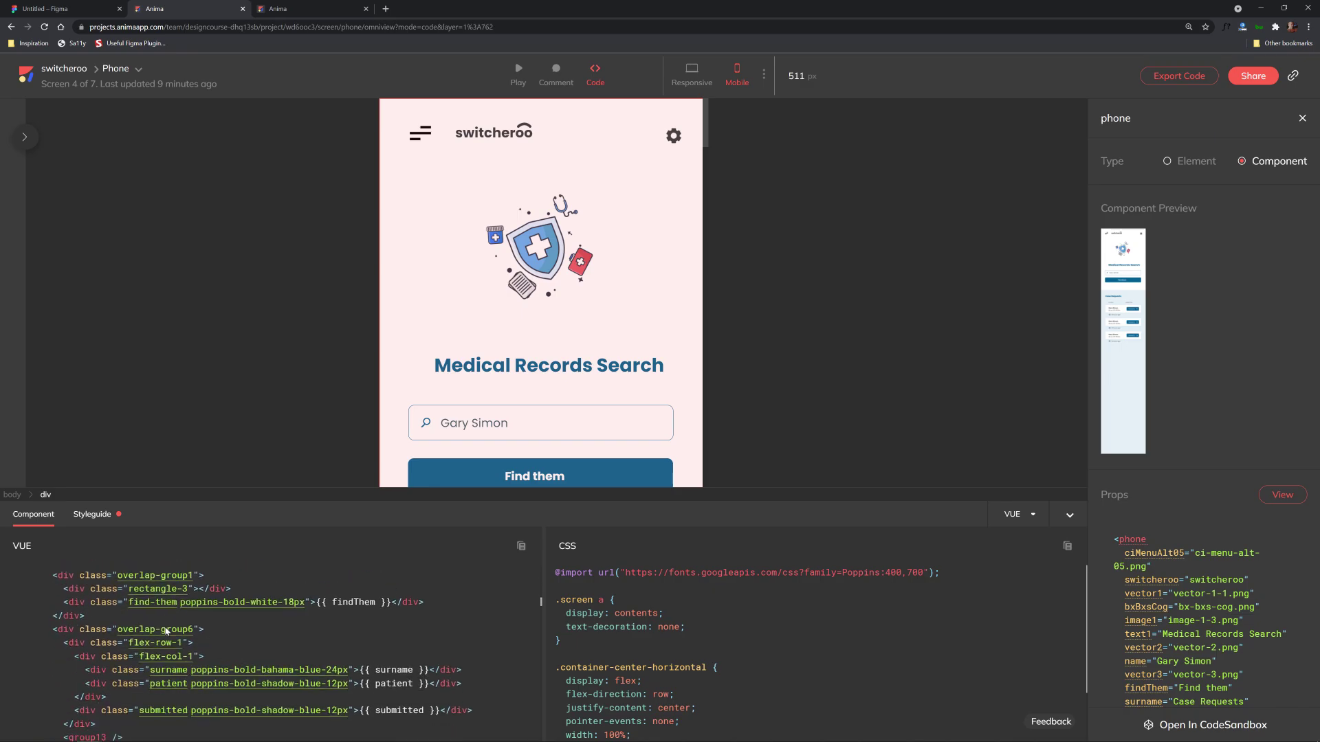
scroll(165, 631, "down", 10)
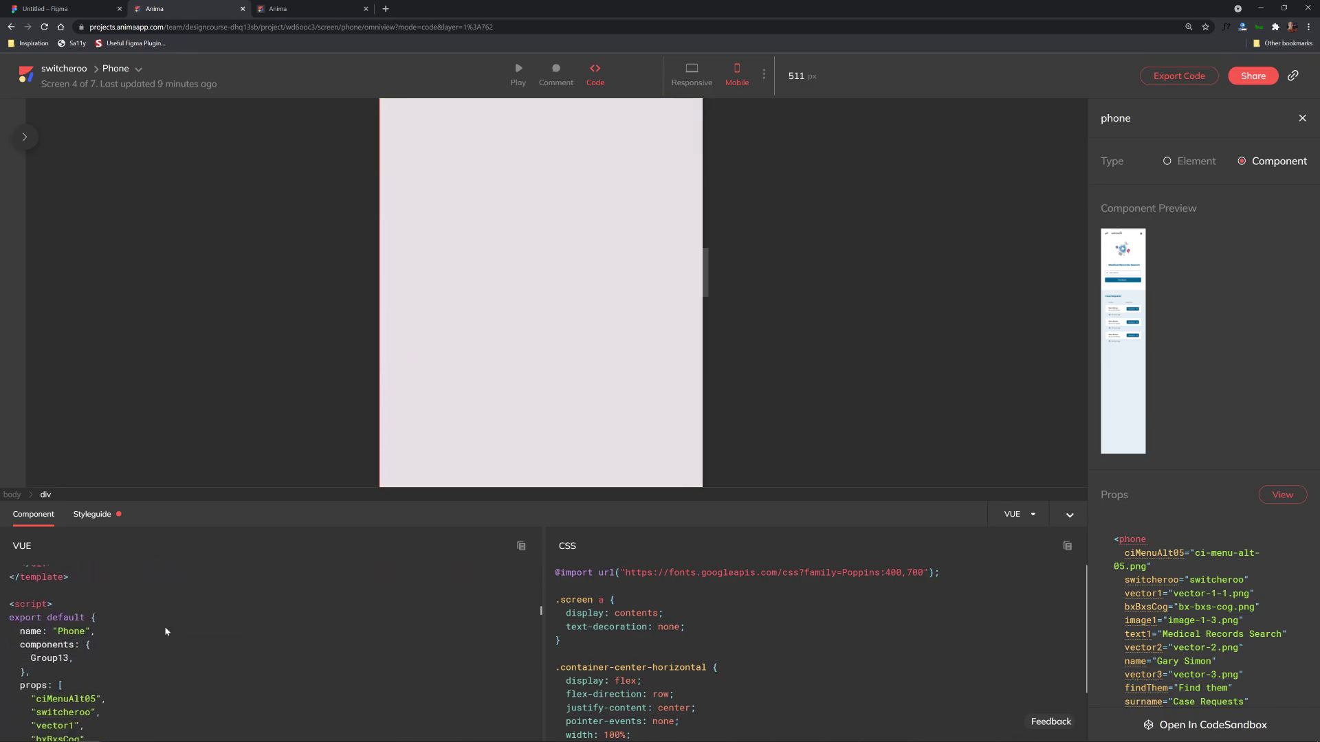
scroll(356, 665, "up", 20)
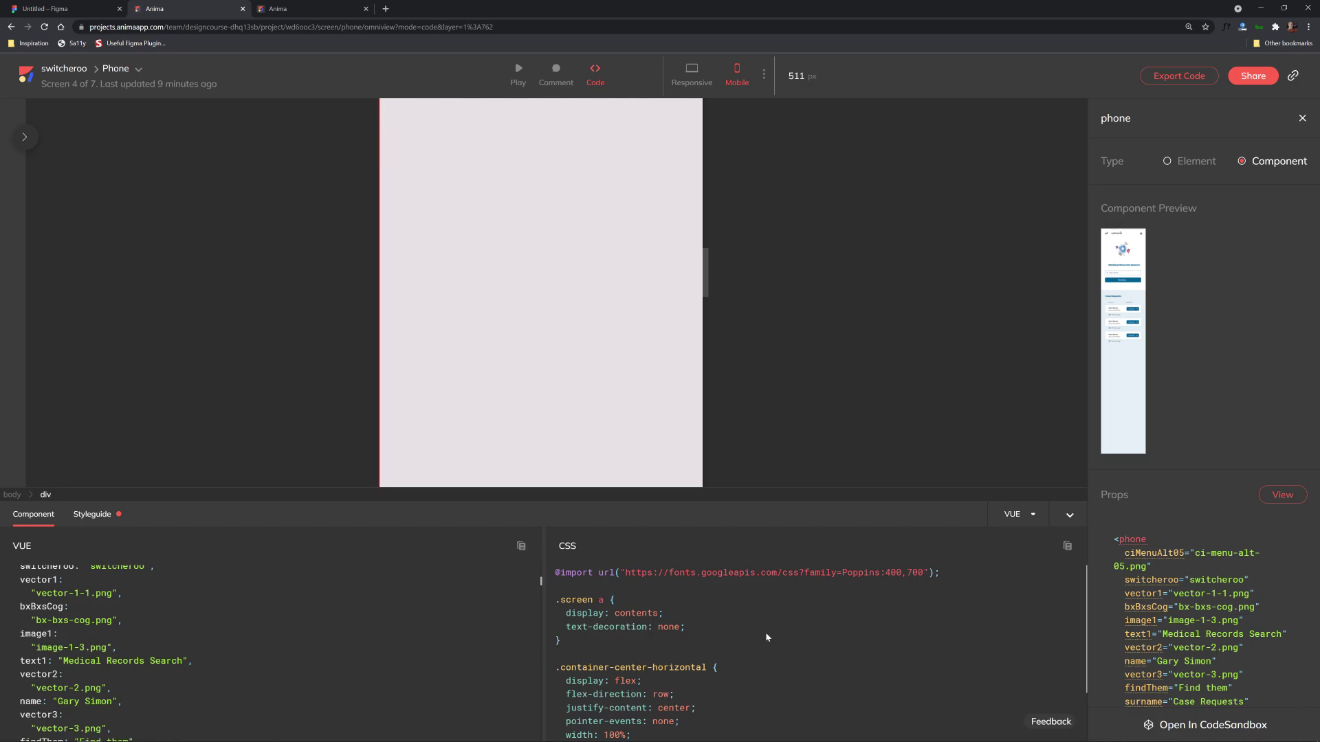
scroll(766, 637, "down", 3)
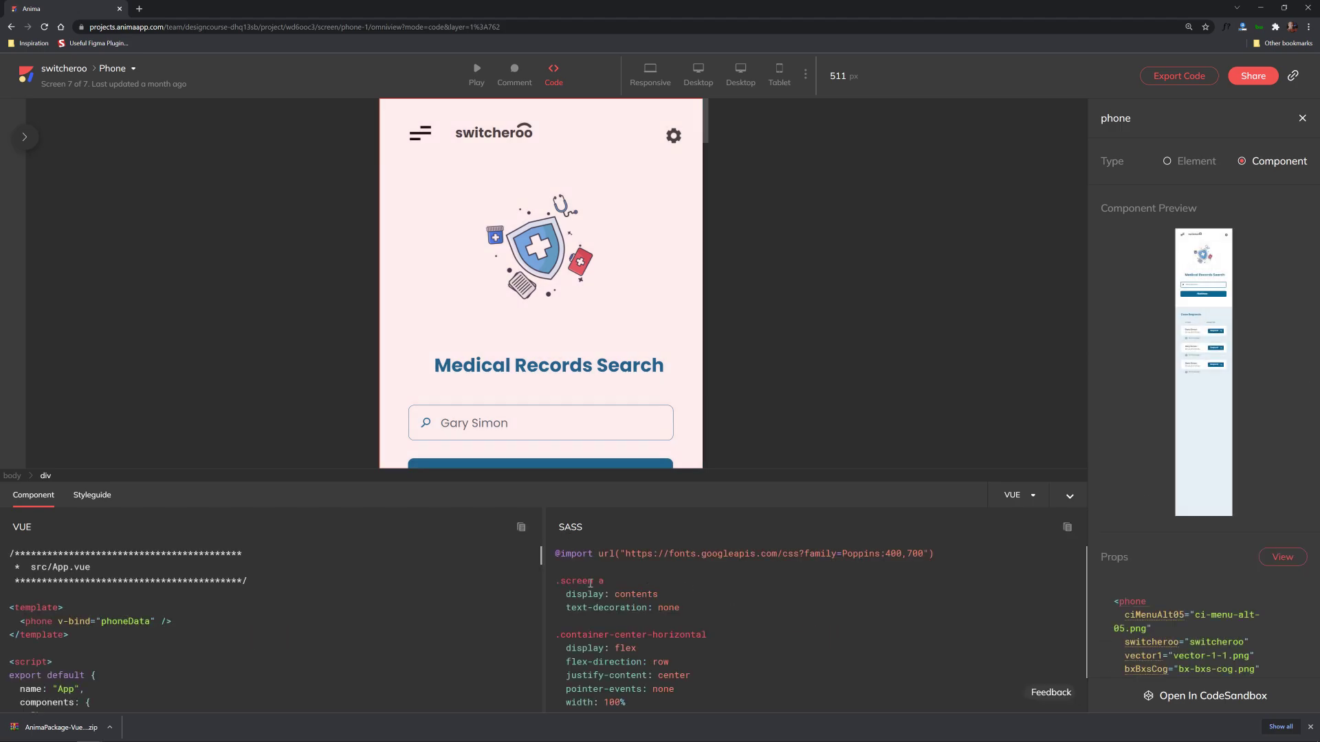
scroll(590, 584, "down", 2)
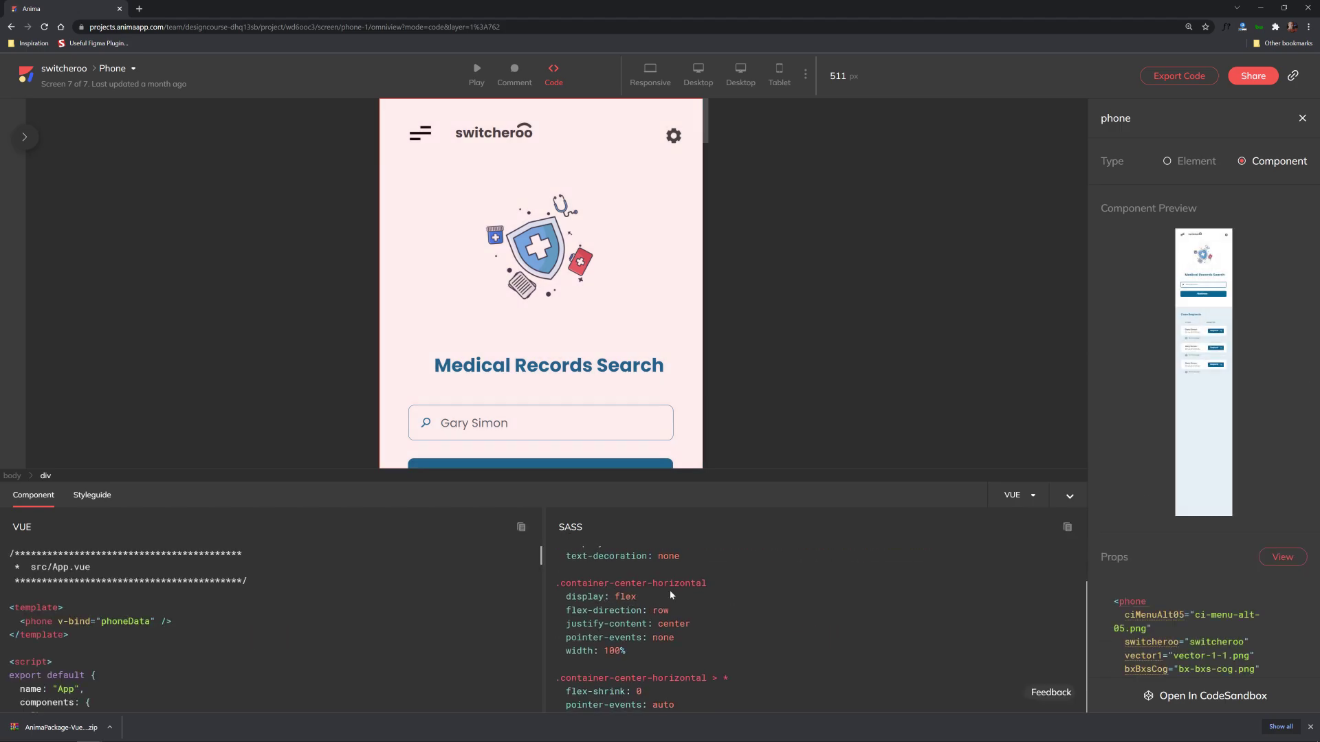
left_click_drag(665, 649, 554, 591)
left_click(719, 638)
left_click(90, 496)
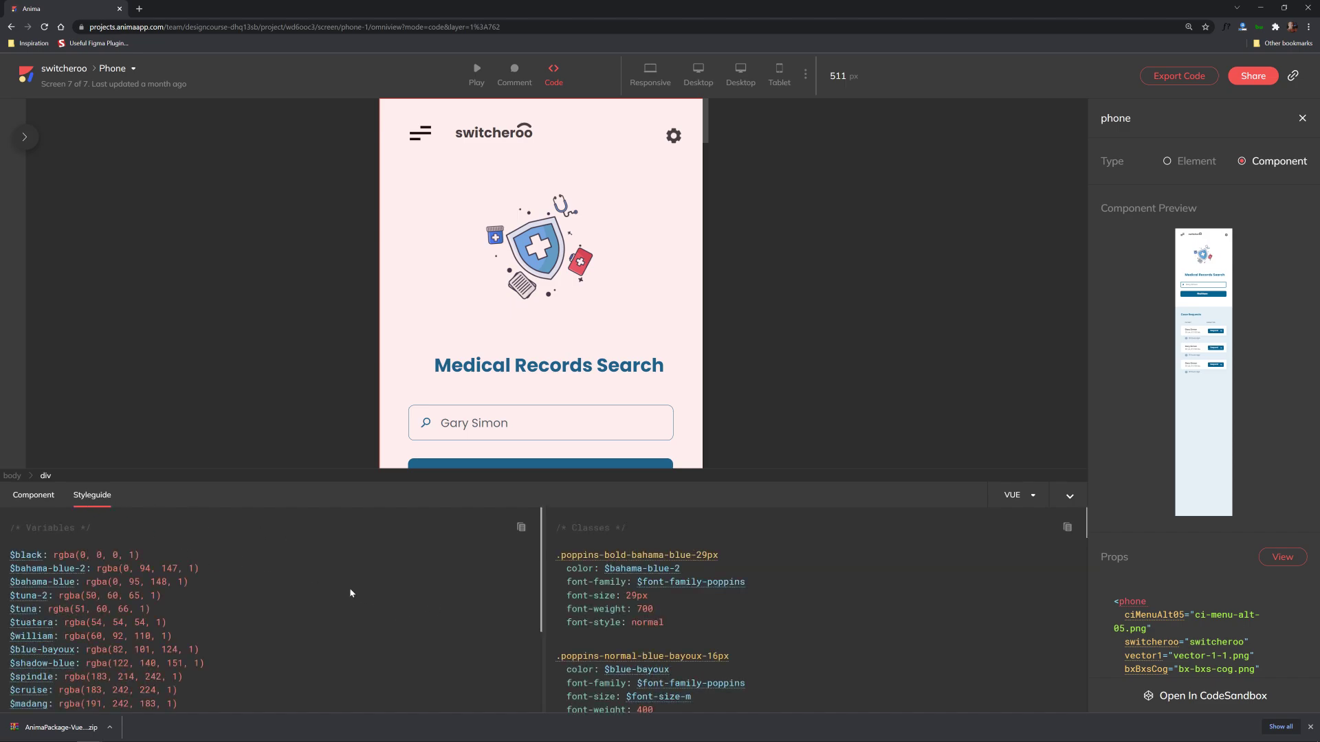
scroll(350, 593, "down", 5)
scroll(355, 608, "up", 5)
scroll(217, 590, "down", 5)
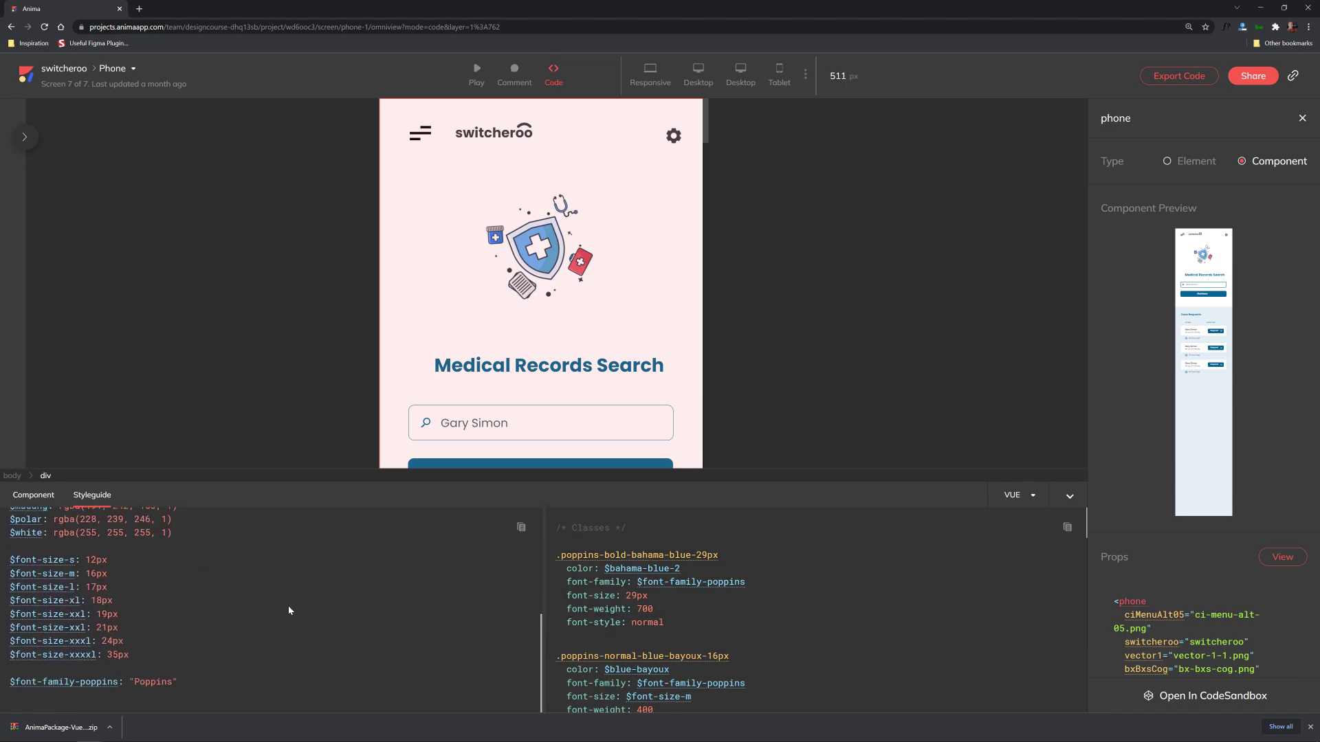
scroll(289, 609, "up", 5)
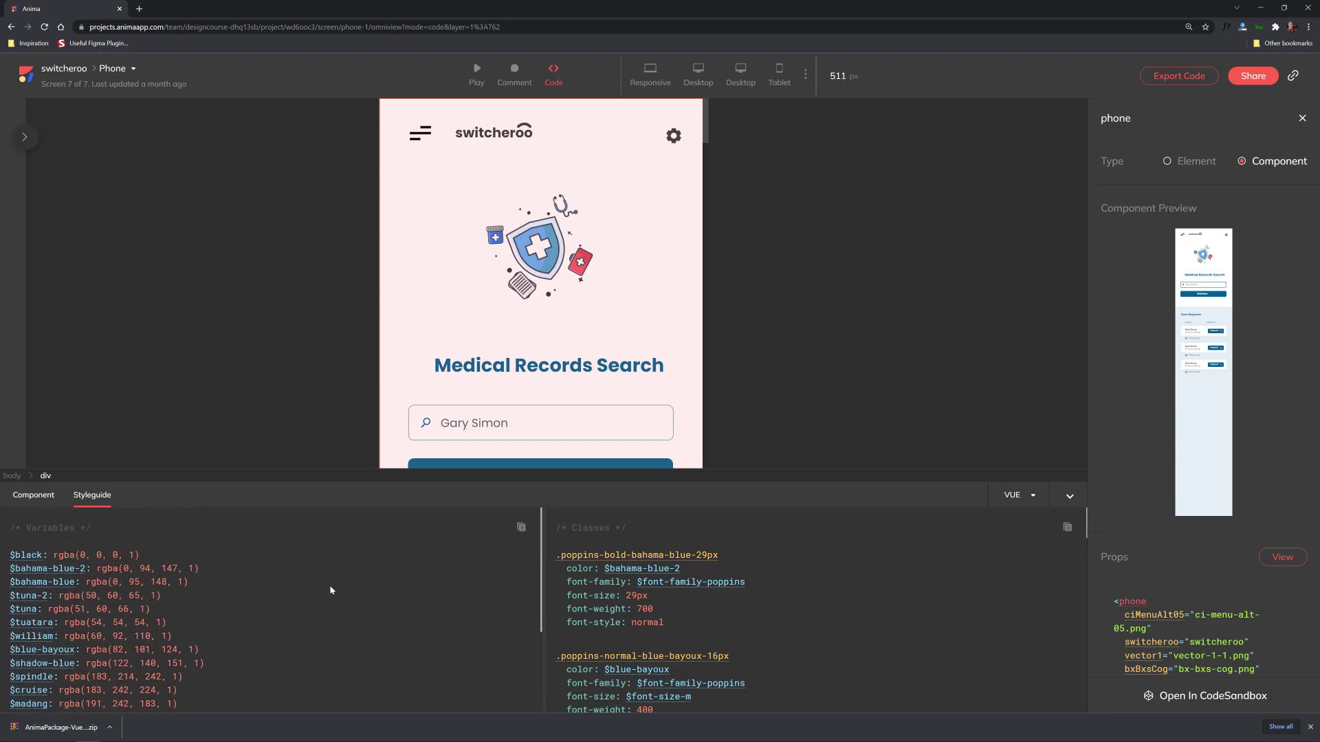
scroll(265, 567, "down", 5)
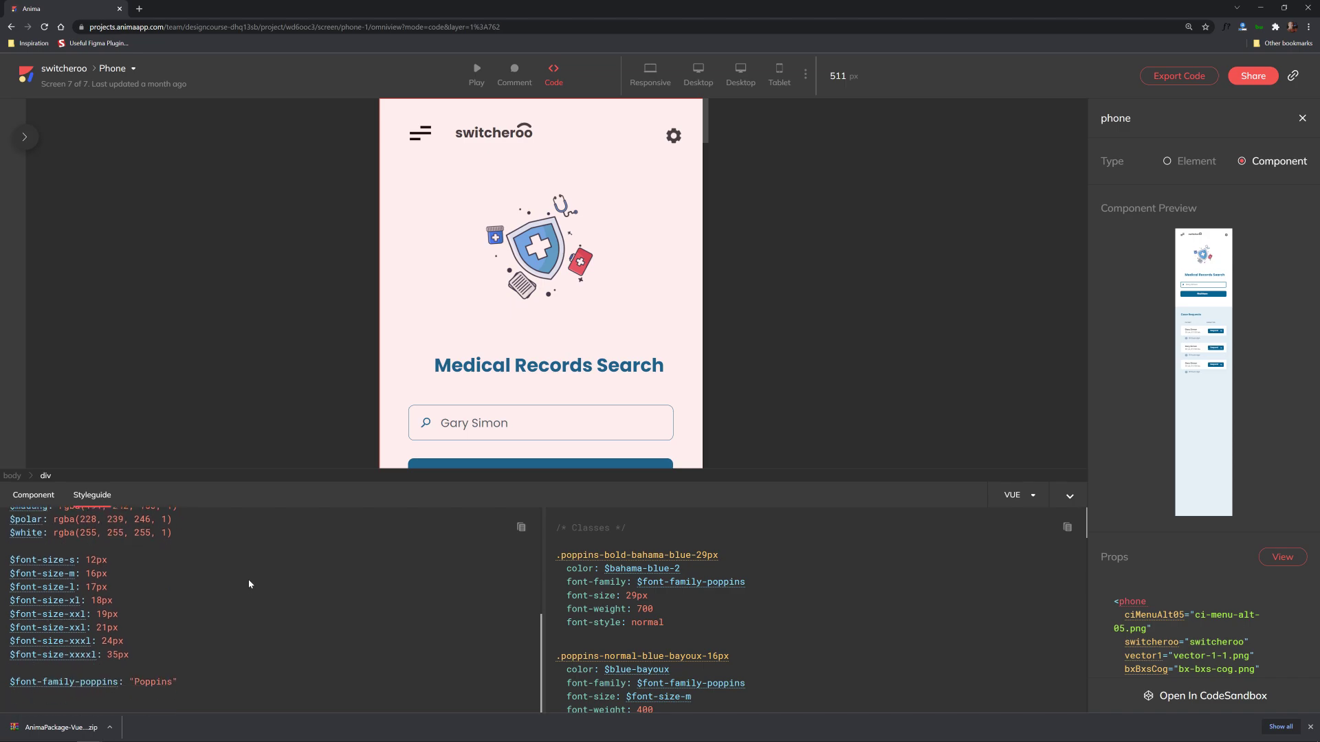
scroll(200, 686, "up", 5)
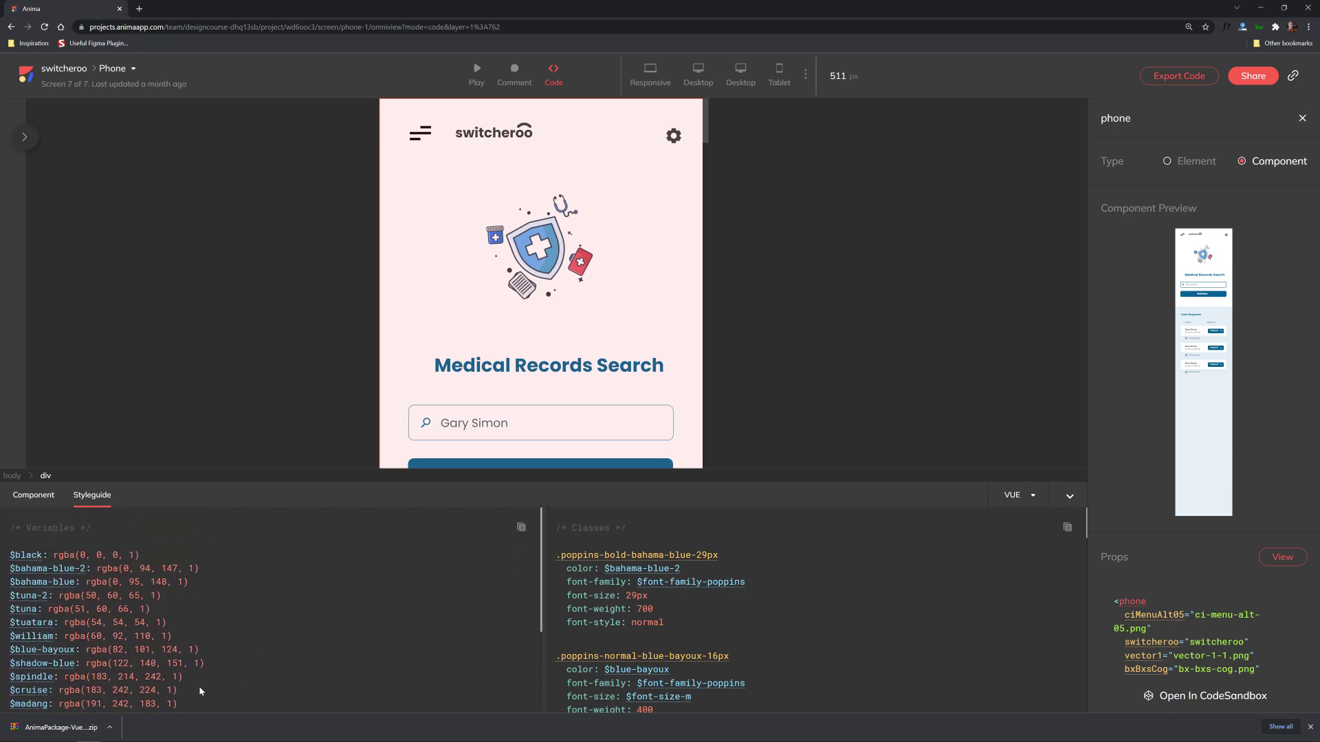
scroll(223, 558, "down", 5)
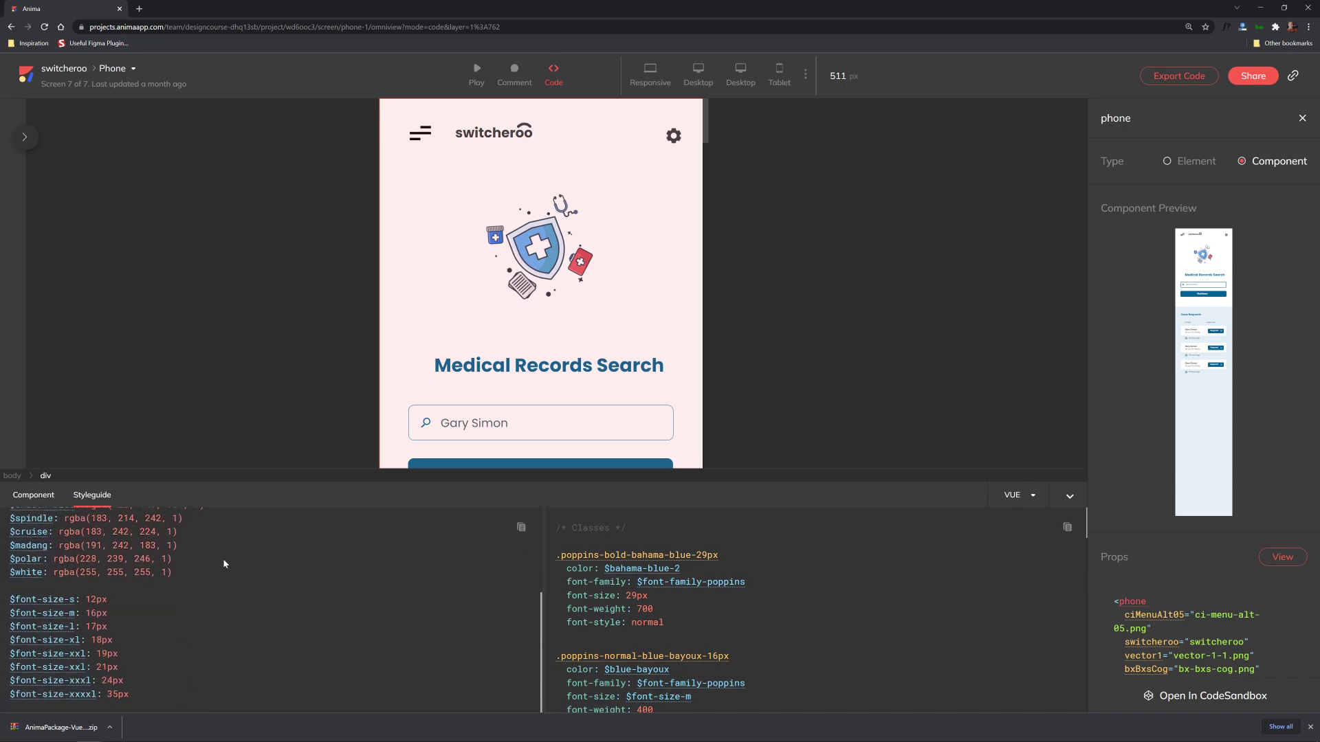
scroll(288, 664, "up", 2)
scroll(288, 663, "up", 3)
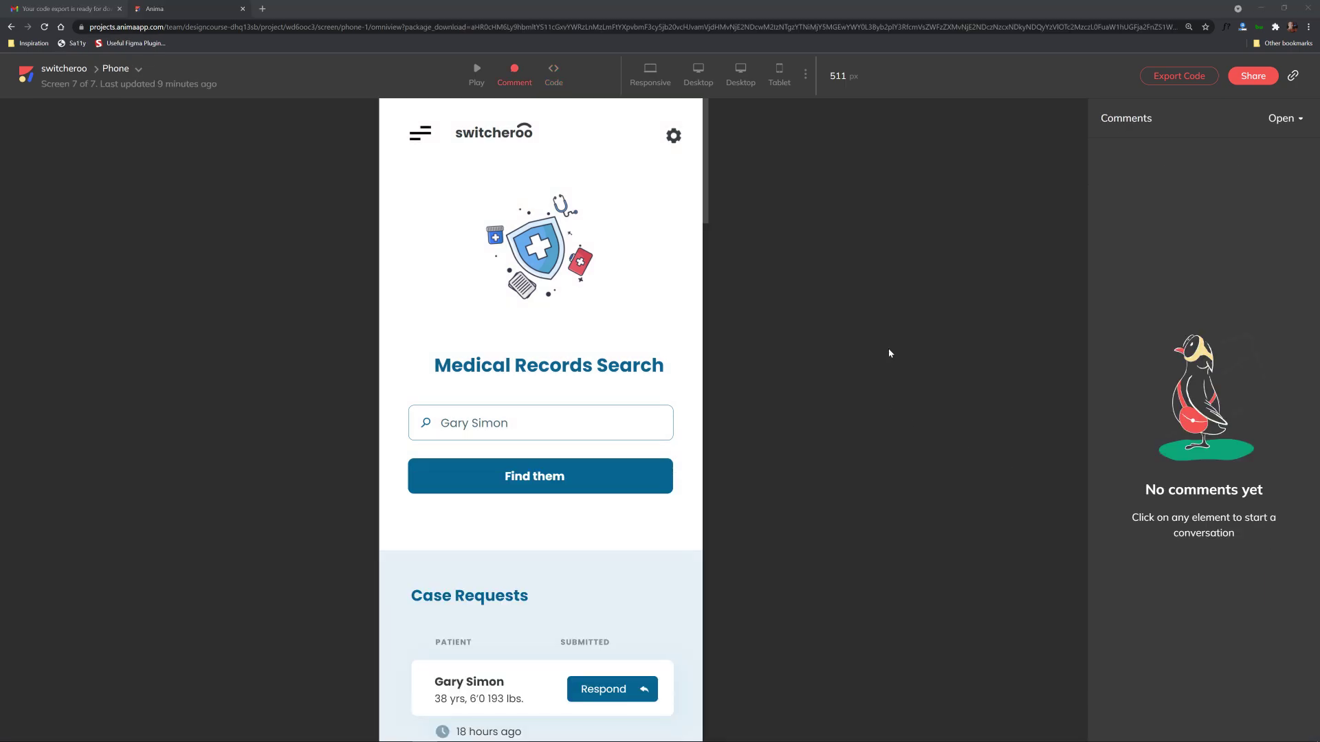
Post the comment 'Here's a comment' on the Phone screen's medical shield illustration
left_click(514, 73)
left_click(514, 72)
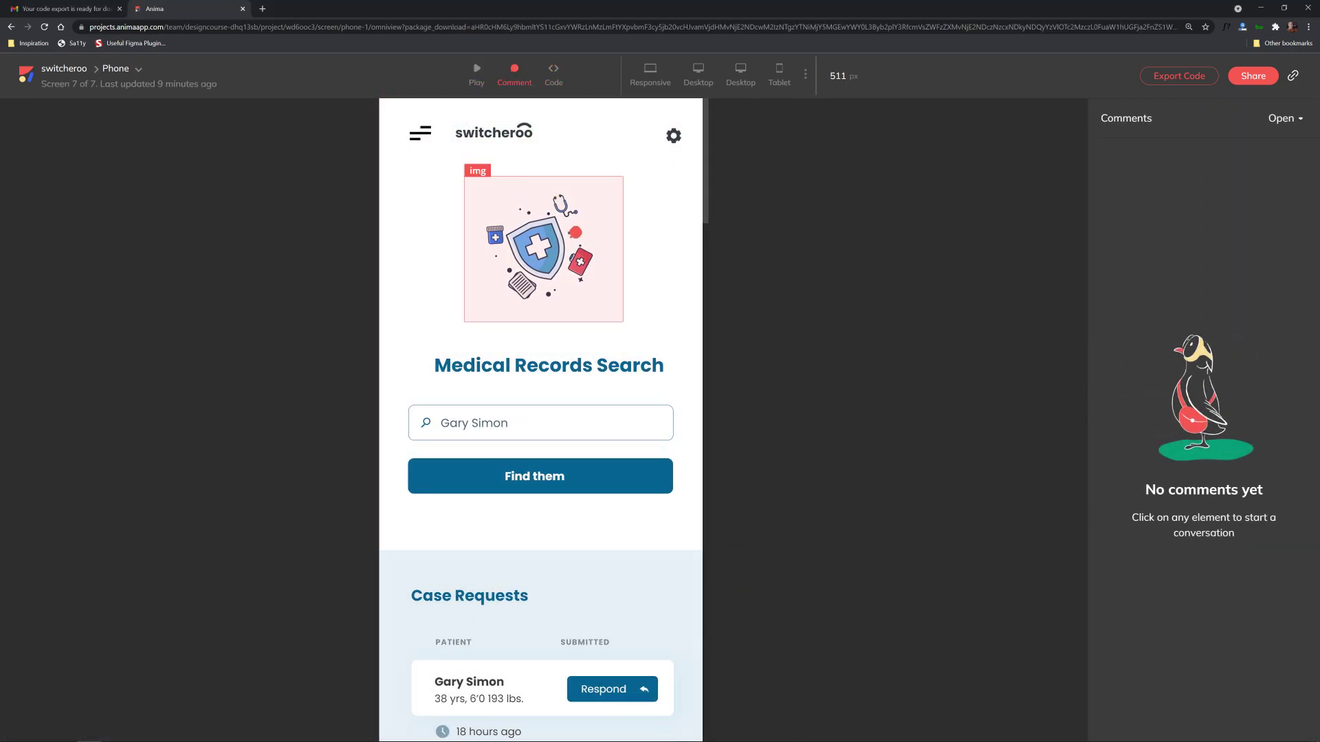
left_click(664, 235)
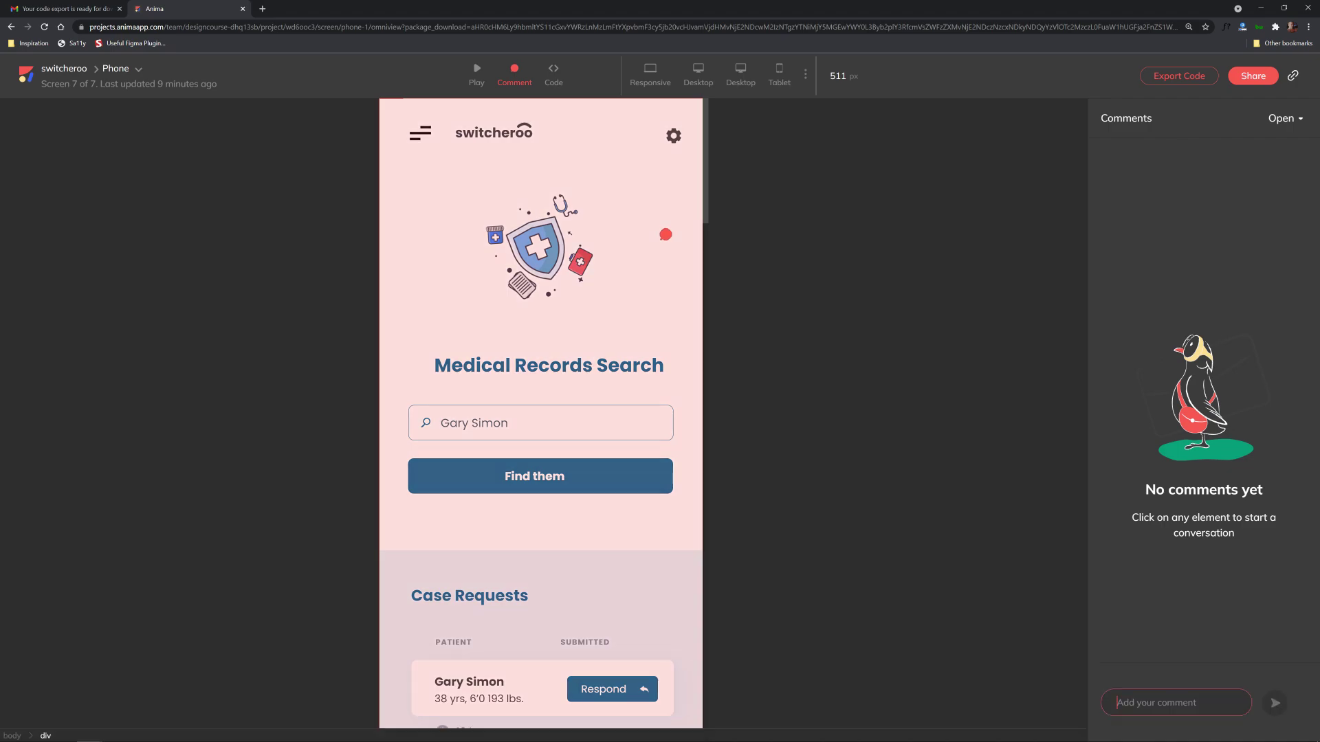
left_click(543, 249)
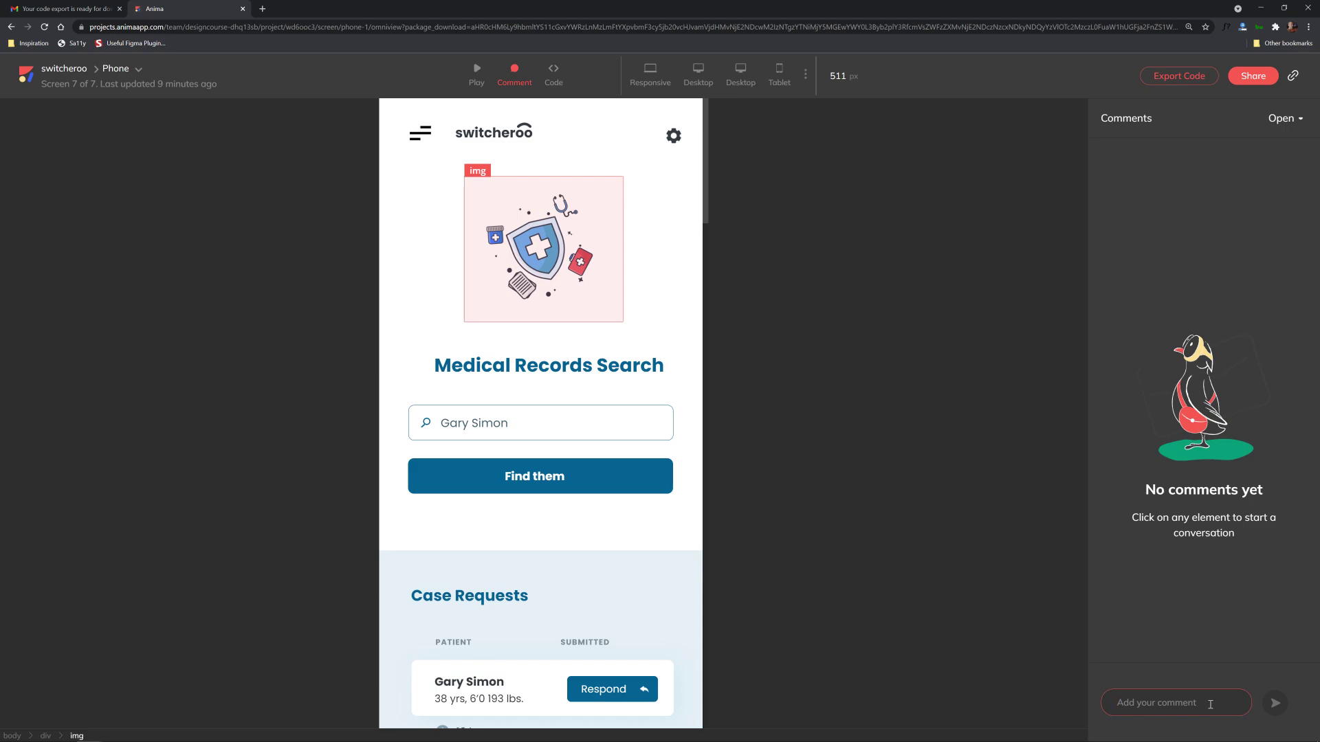
type("Here's a comment")
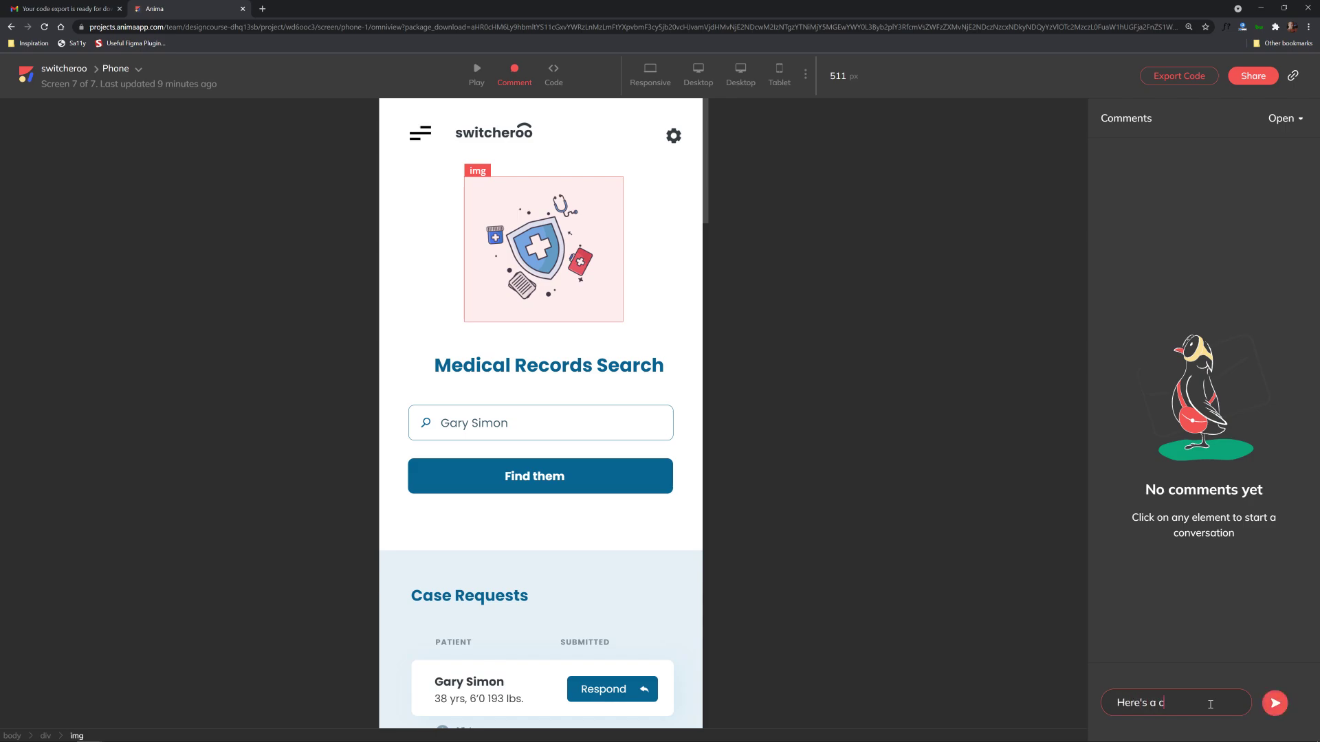
left_click(1273, 702)
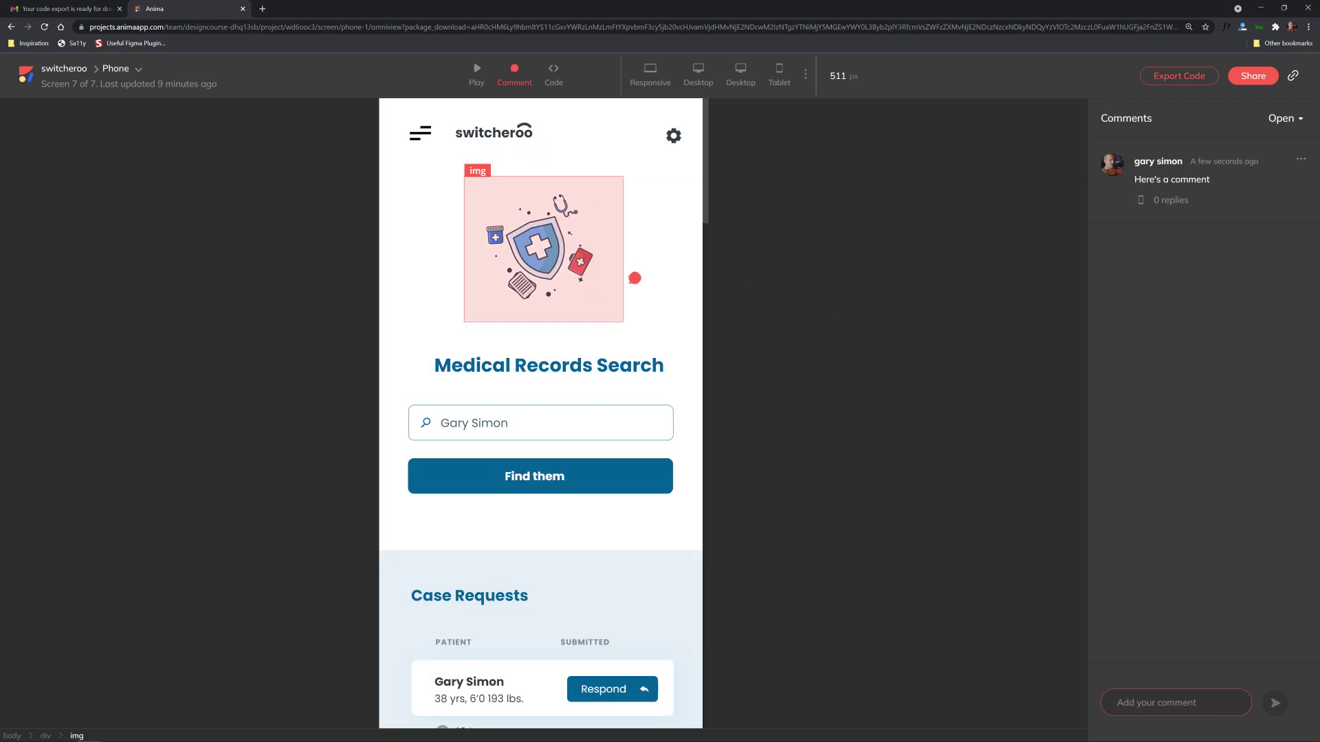
scroll(648, 353, "down", 10)
scroll(650, 378, "up", 10)
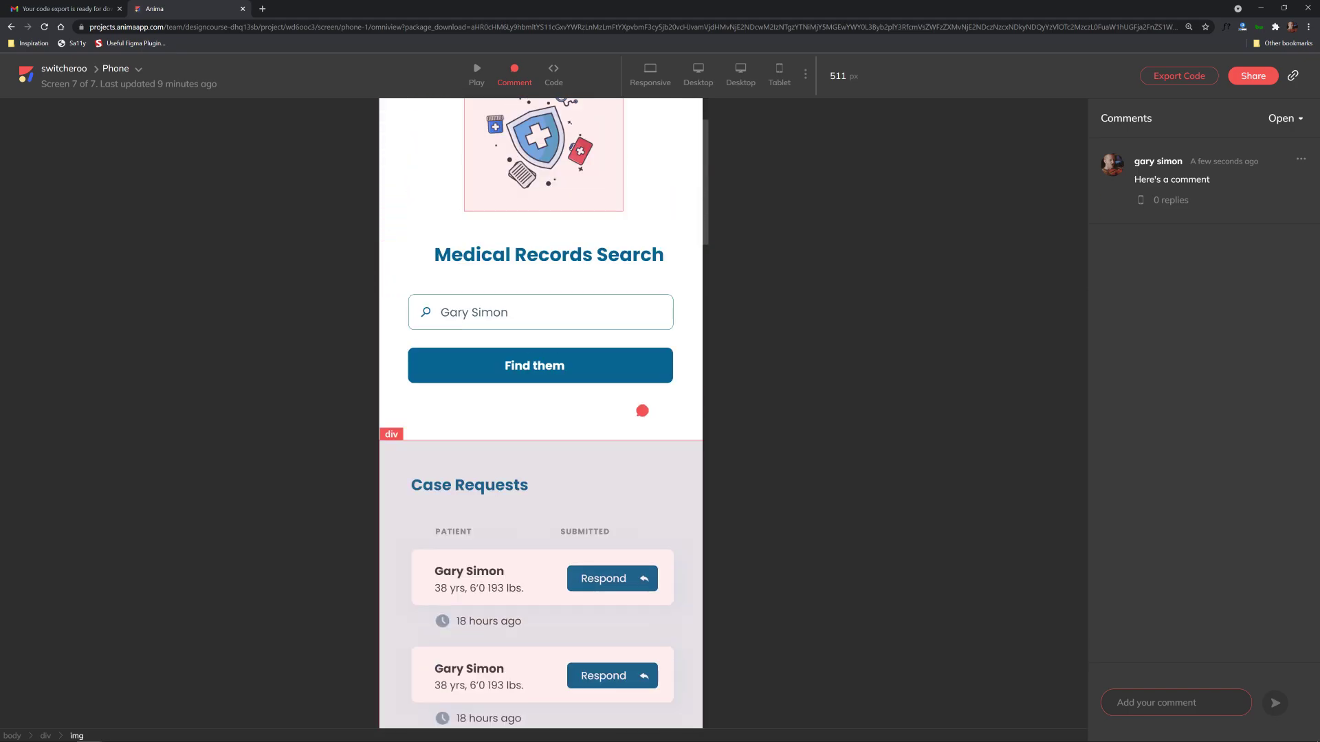
left_click(1249, 81)
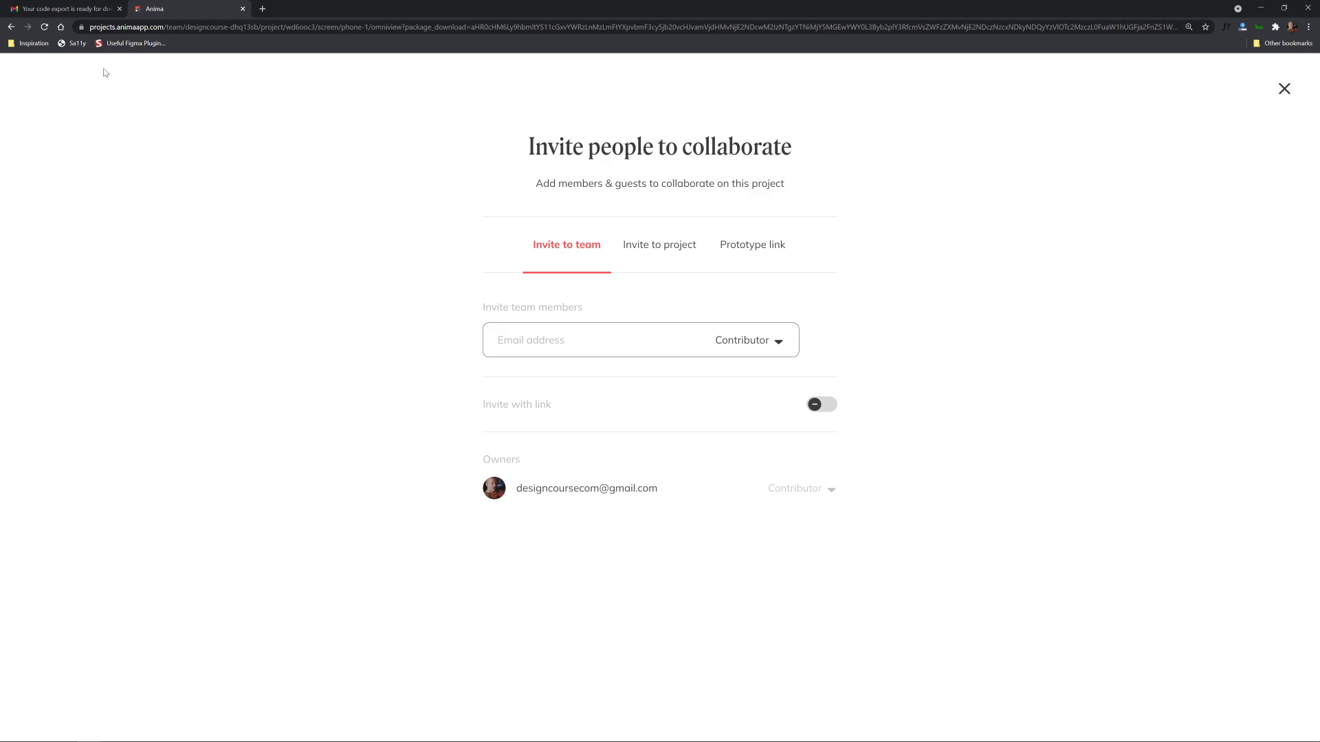
left_click(80, 9)
left_click(1285, 90)
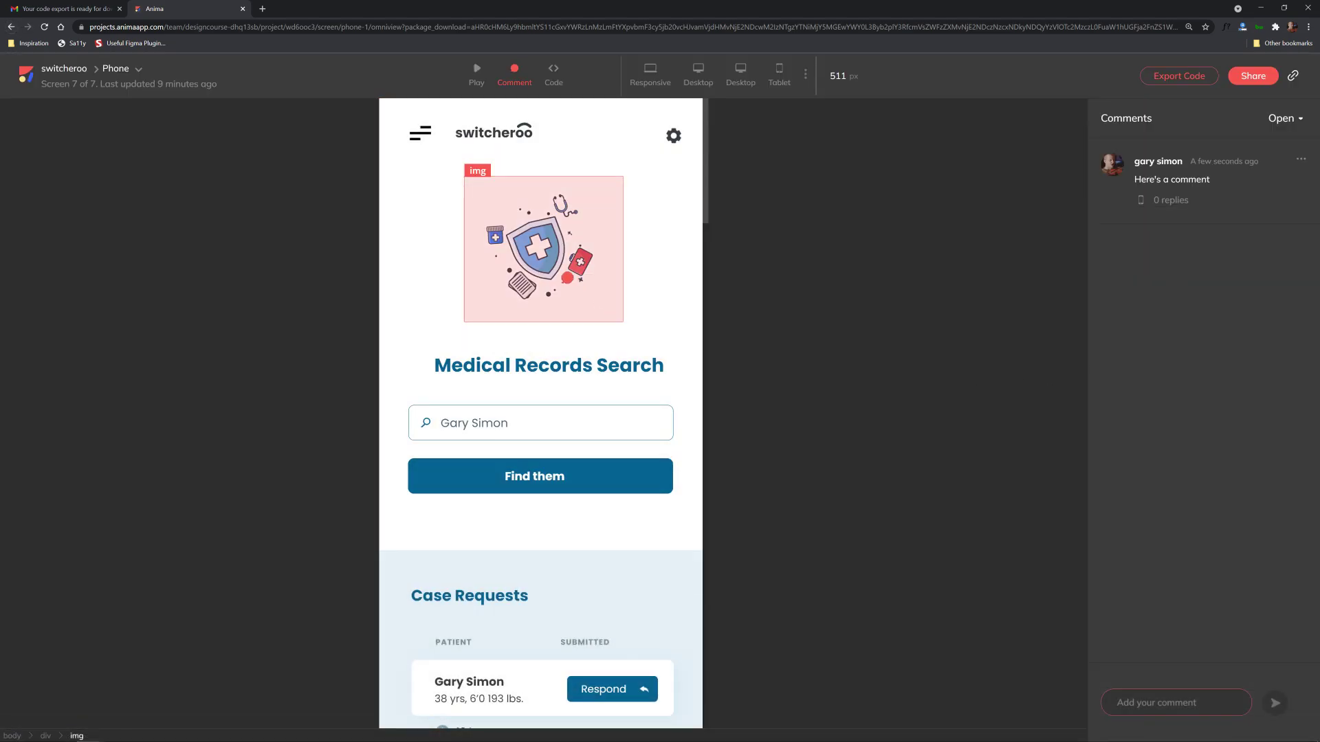
Open Code mode and scroll the illustration's Vue code, an image-1 img using image-1-3.png
left_click(553, 73)
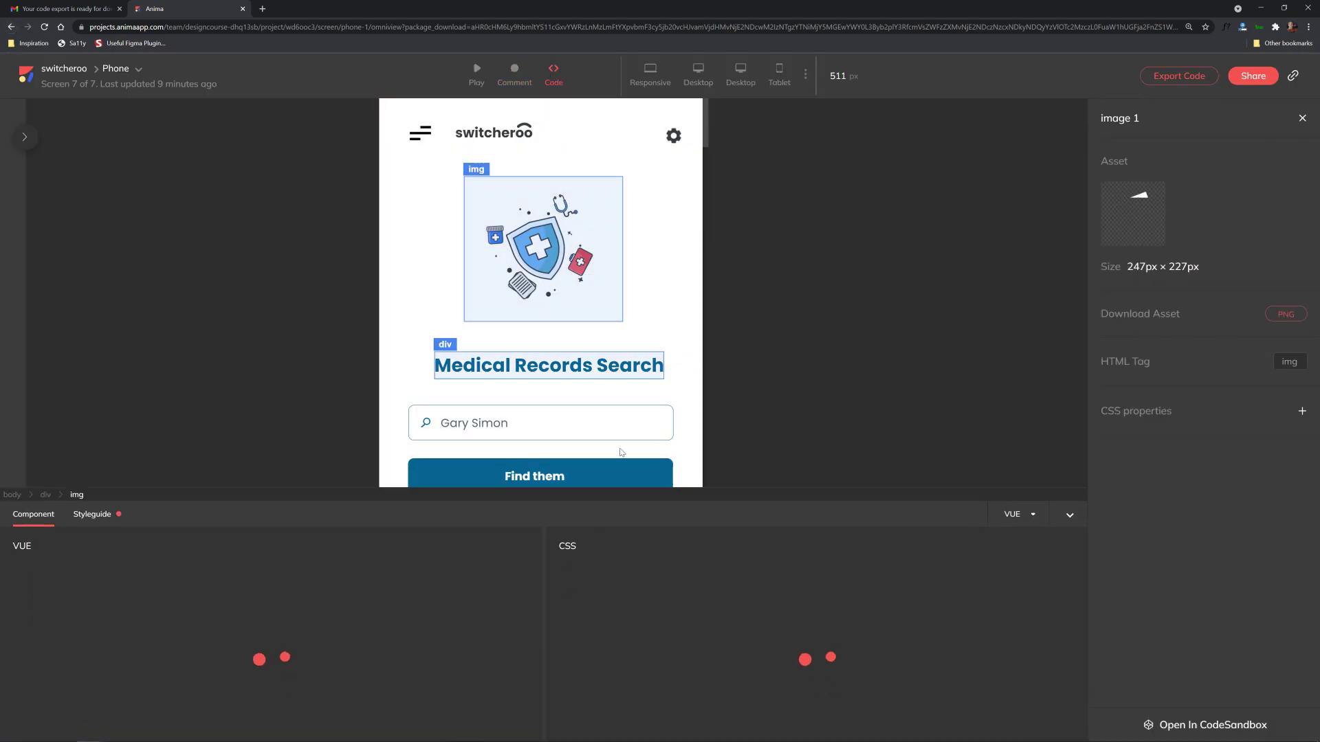
scroll(167, 615, "down", 15)
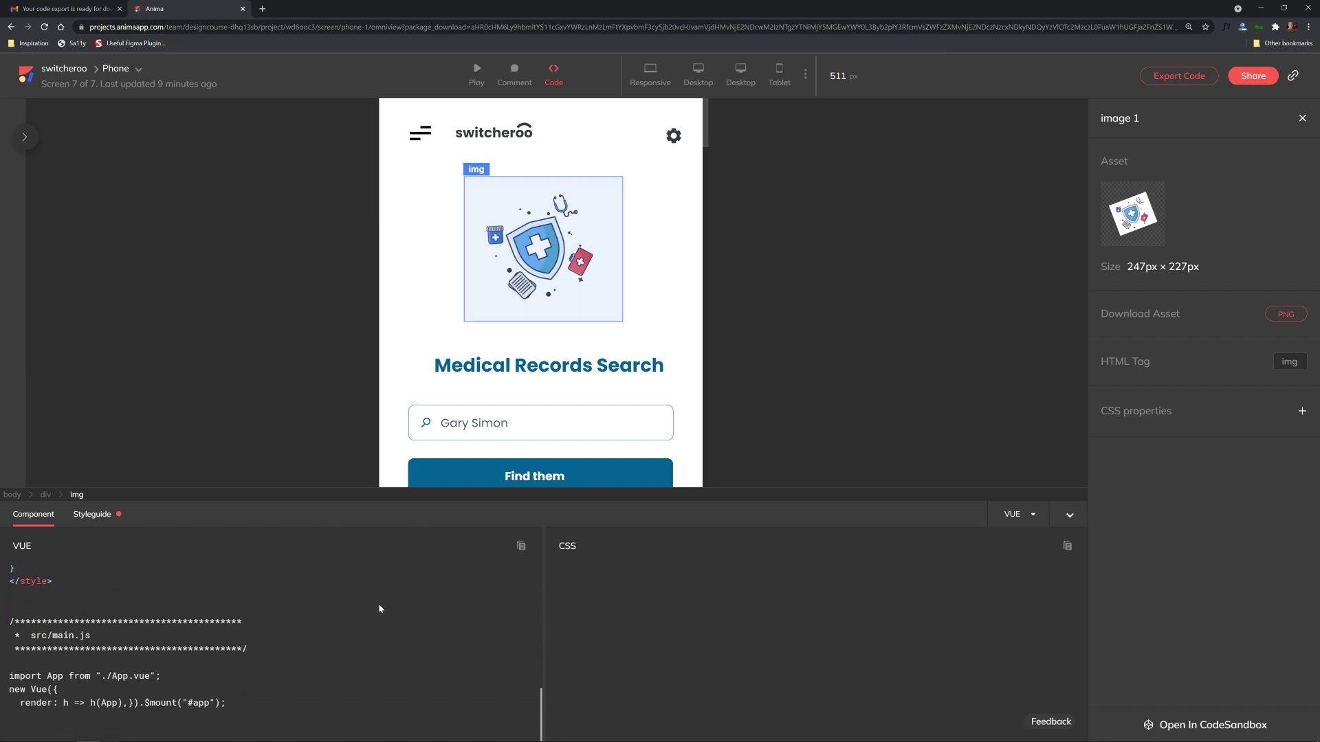
scroll(379, 606, "up", 15)
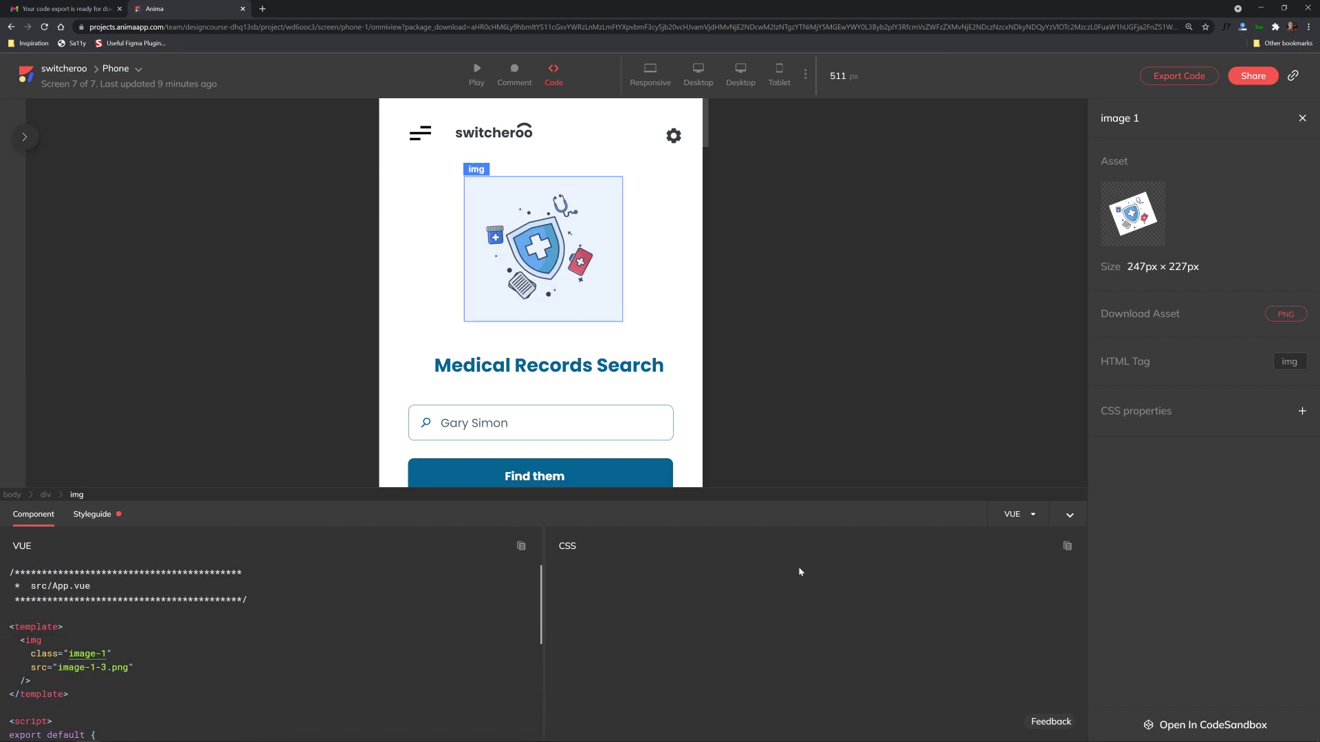